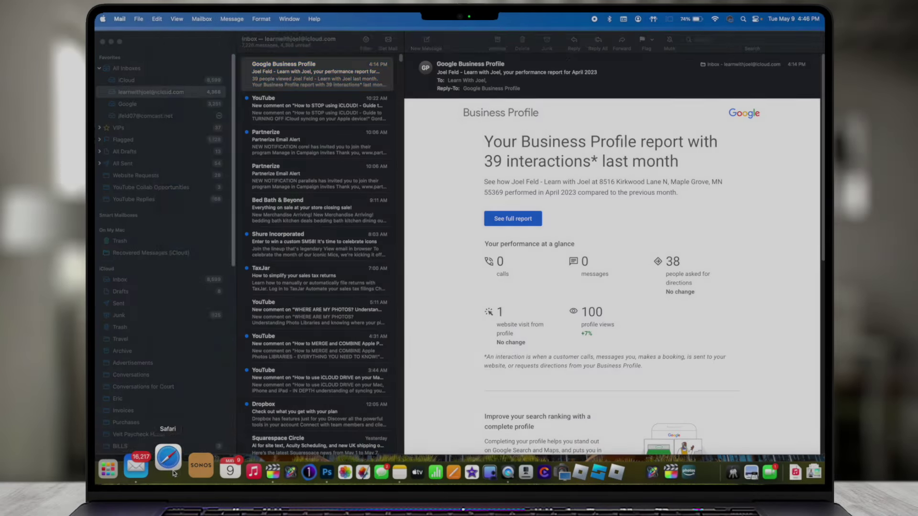
Open Sonos, Calendar, Music and Photos so several app windows overlap on the desktop.
click(181, 467)
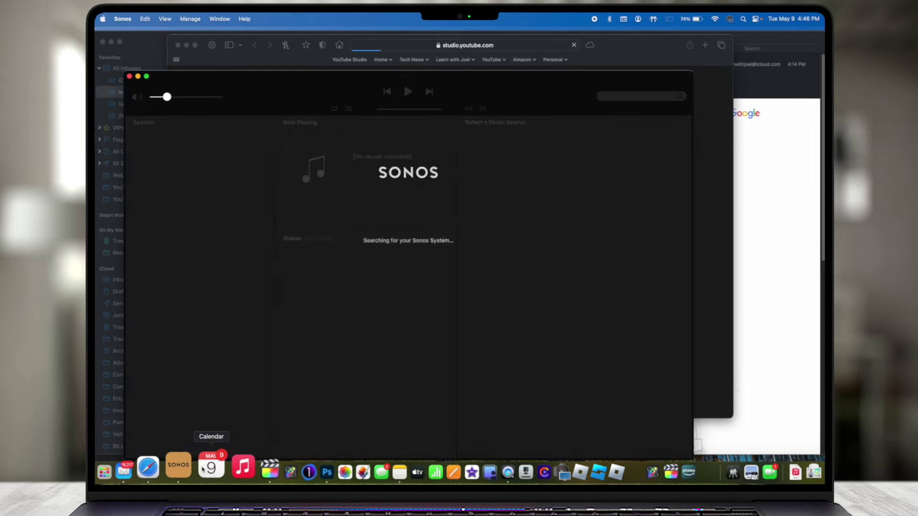
click(199, 462)
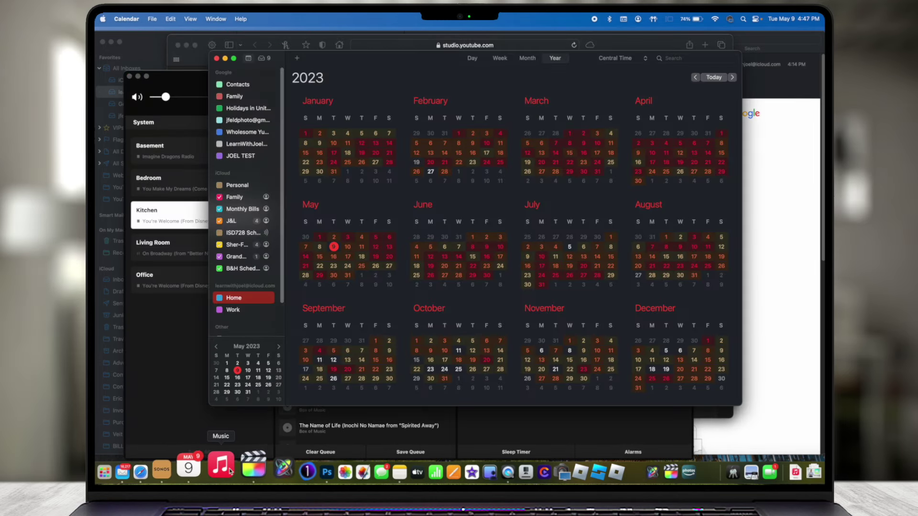
click(231, 465)
click(318, 471)
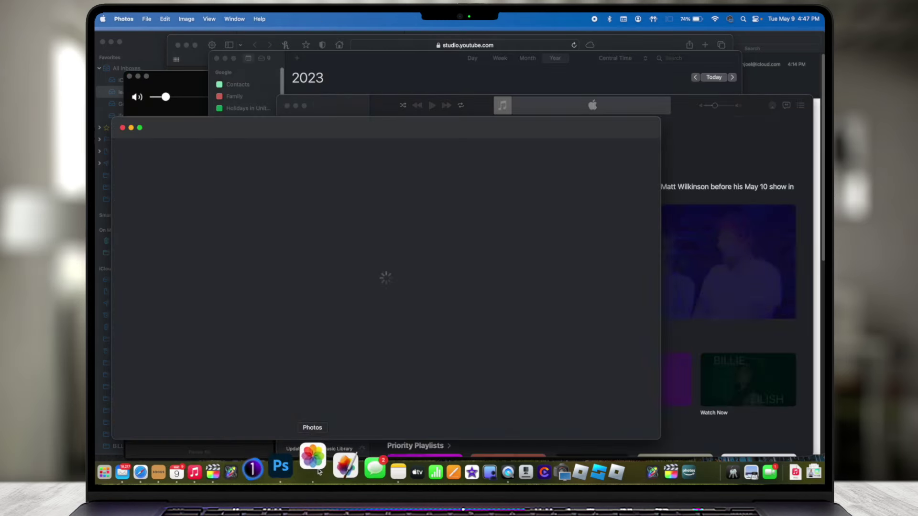
Spread the Photos, Music, Calendar, Sonos and Safari windows apart across the desktop.
drag(199, 134, 328, 171)
drag(339, 106, 145, 162)
drag(275, 72, 466, 113)
drag(347, 94, 259, 252)
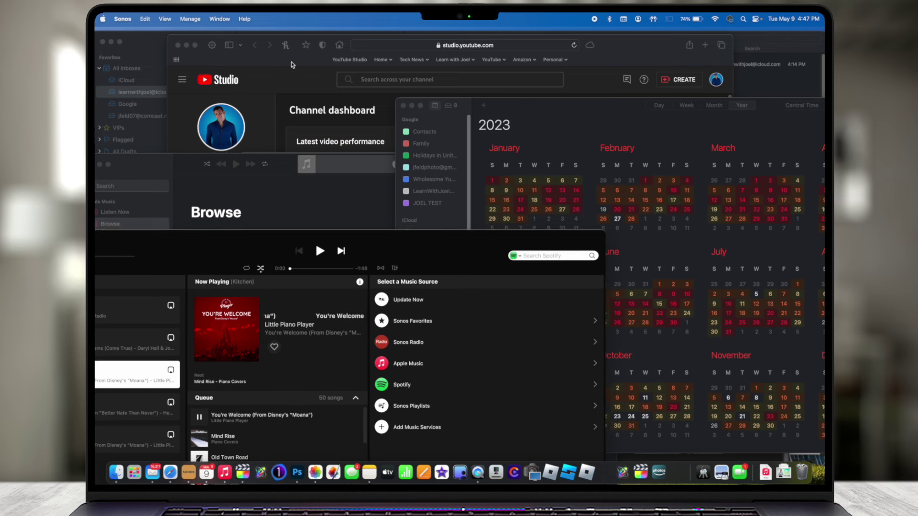
drag(292, 65, 531, 259)
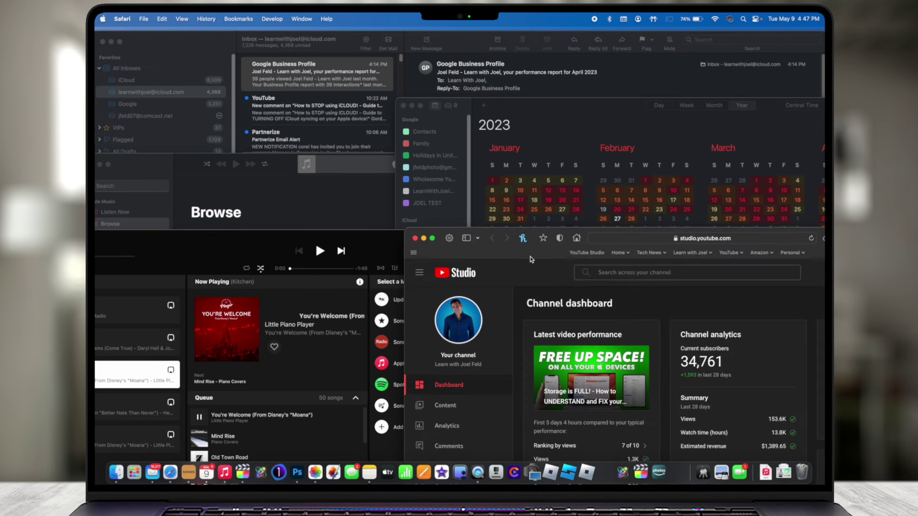
Bring the Mail and Calendar windows forward and show all open windows with Mission Control.
double_click(461, 41)
drag(734, 128, 711, 128)
click(791, 144)
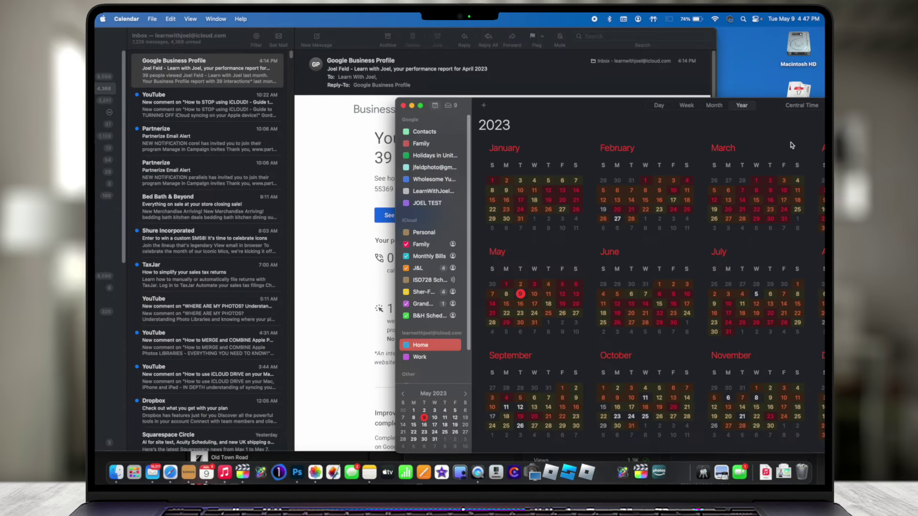
double_click(641, 116)
key(ctrl+Up)
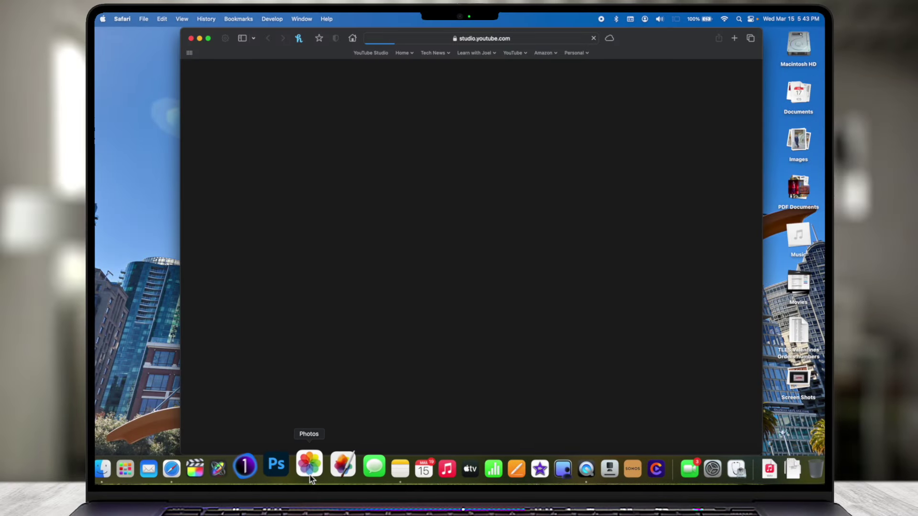
Open Photos and load the Apple website in a new Safari tab.
click(310, 476)
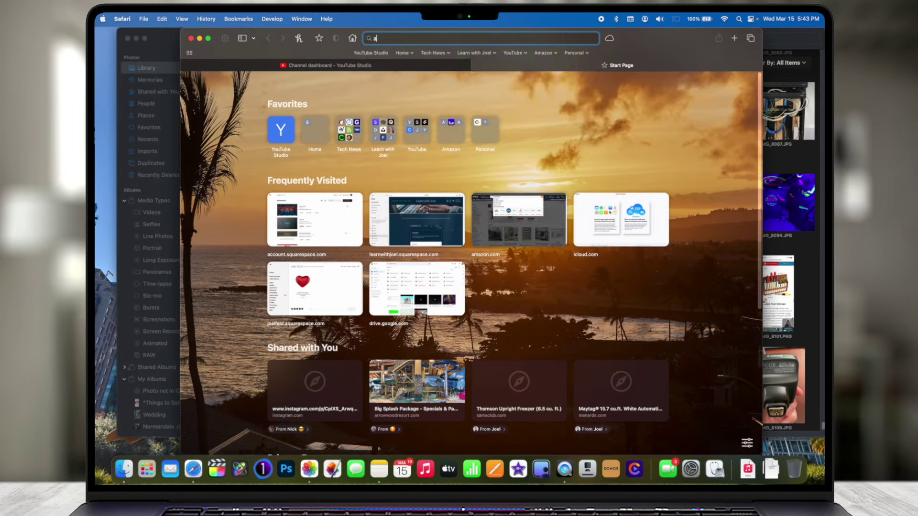
text(ap)
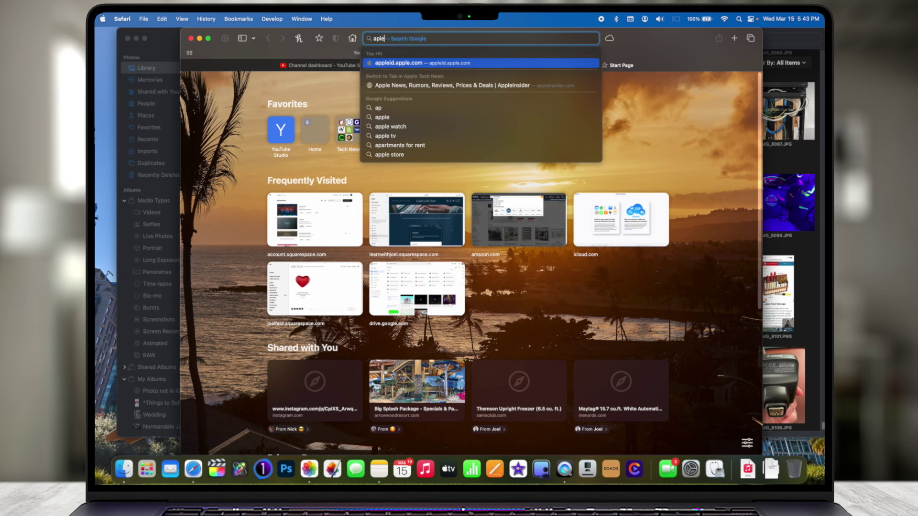
text(le)
key(Return)
Switch back to Photos and open Pages and Calendar.
key(super+Tab)
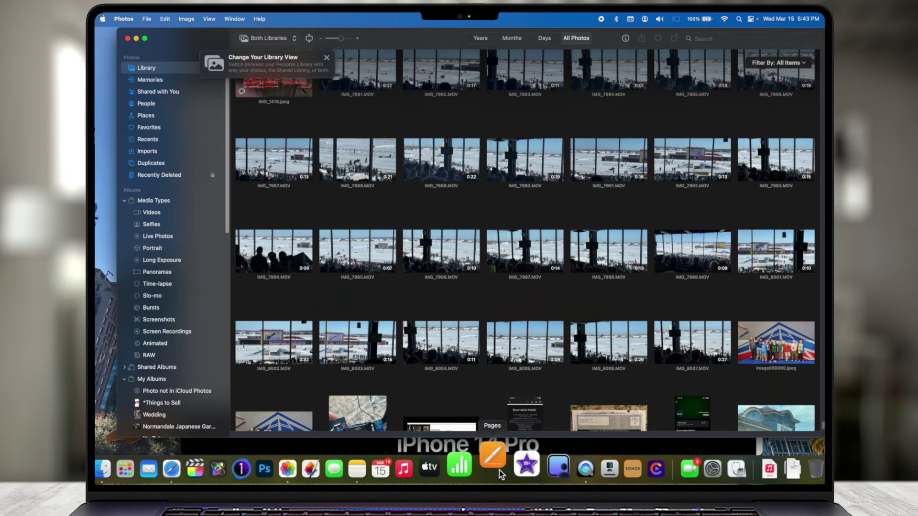
click(498, 468)
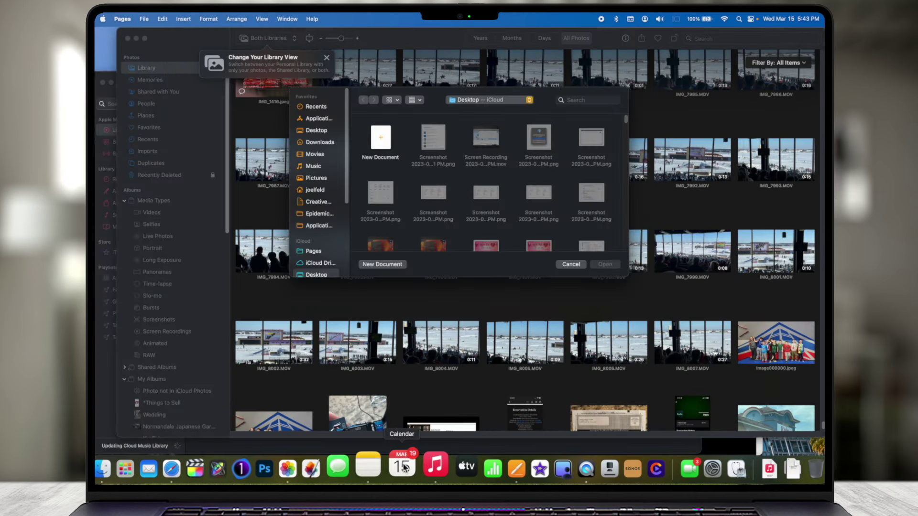
click(403, 466)
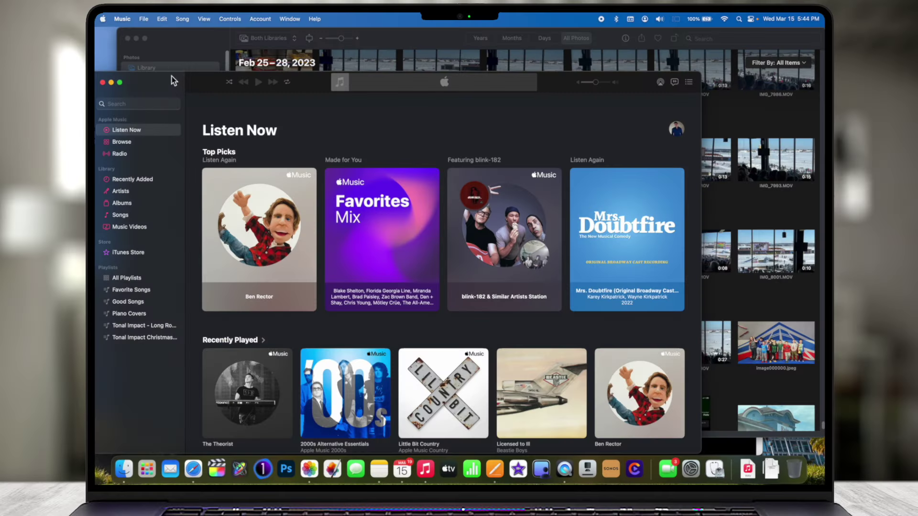
Rearrange the Music, Photos and Calendar windows by moving them to different parts of the desktop.
drag(175, 82, 313, 80)
drag(218, 31, 128, 207)
drag(267, 56, 176, 24)
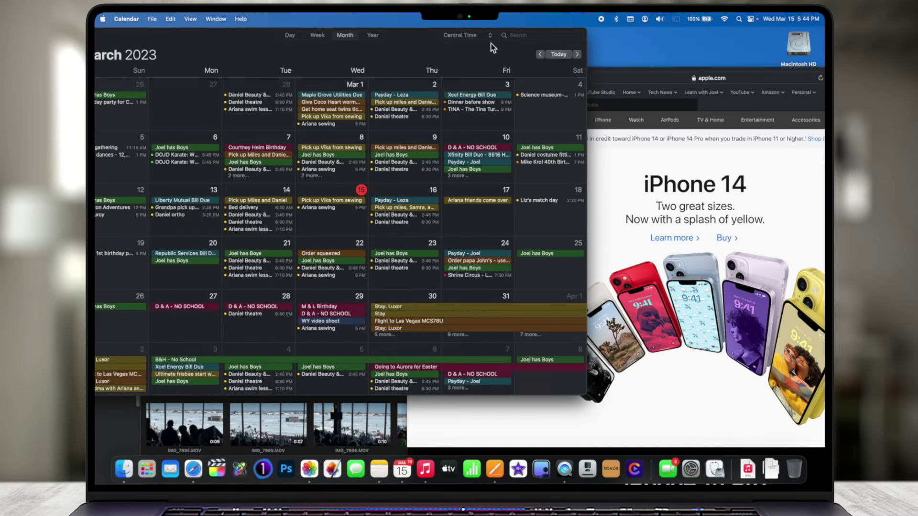
drag(257, 39, 418, 40)
Minimize the Calendar and Safari windows and bring the Music window forward.
click(179, 36)
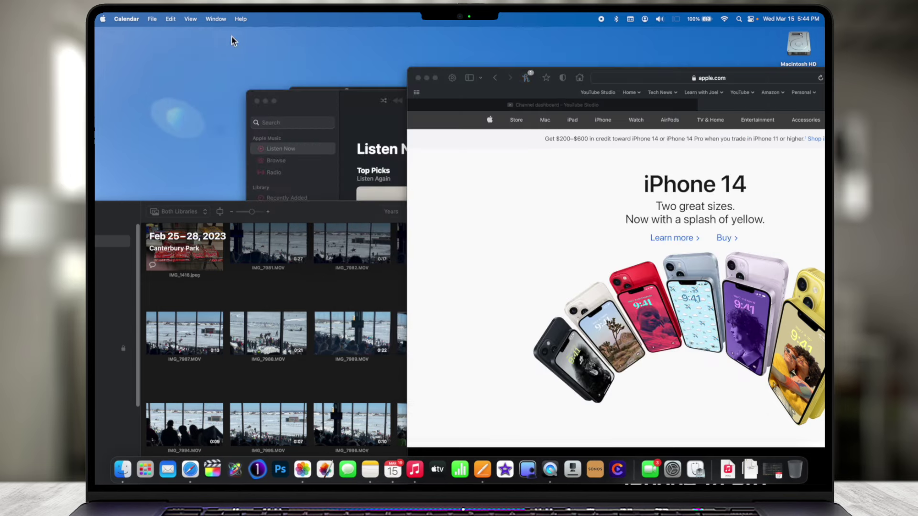
click(426, 78)
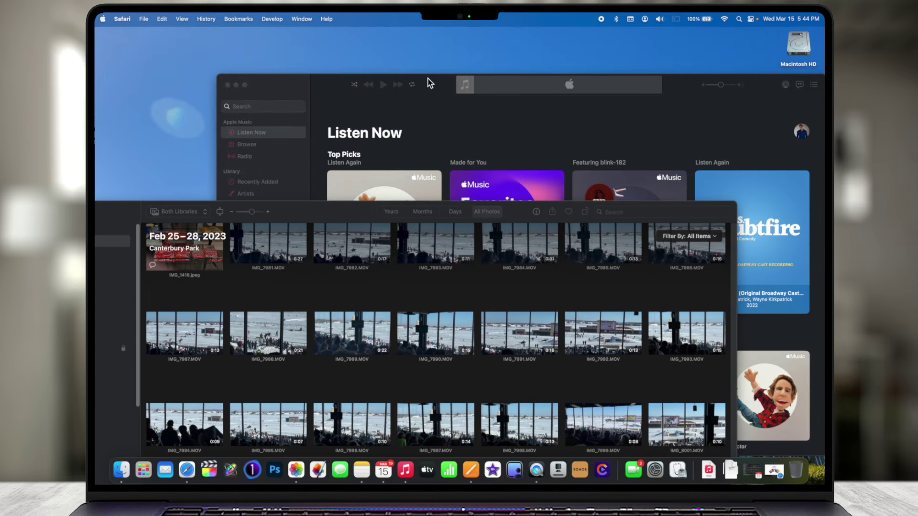
click(338, 84)
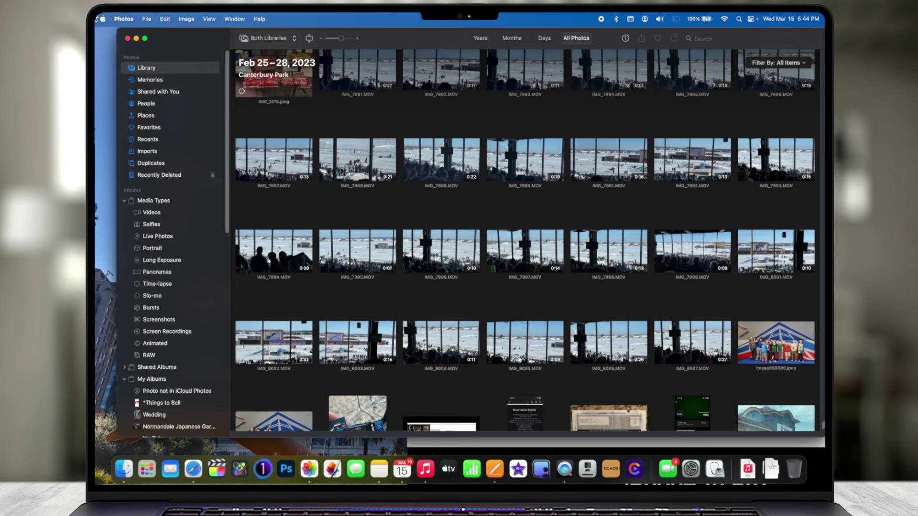
Open System Settings and look through the list of setting categories.
click(101, 19)
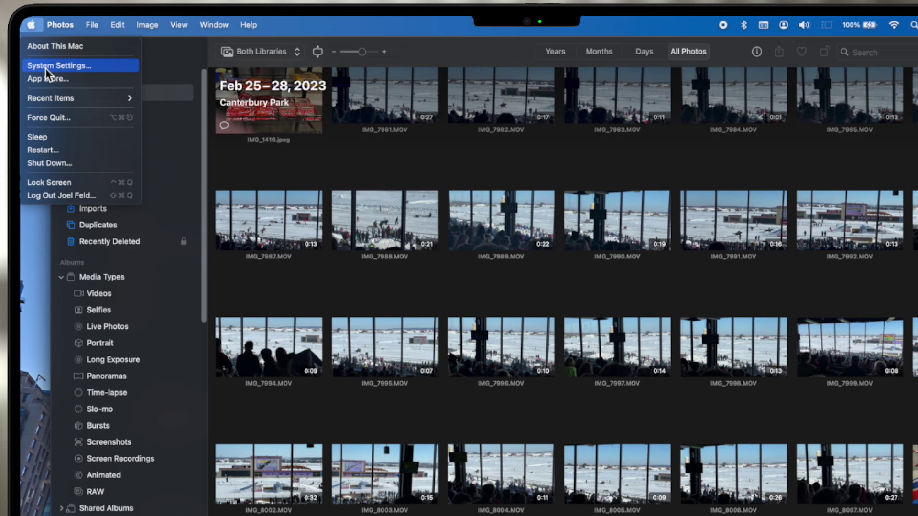
click(44, 67)
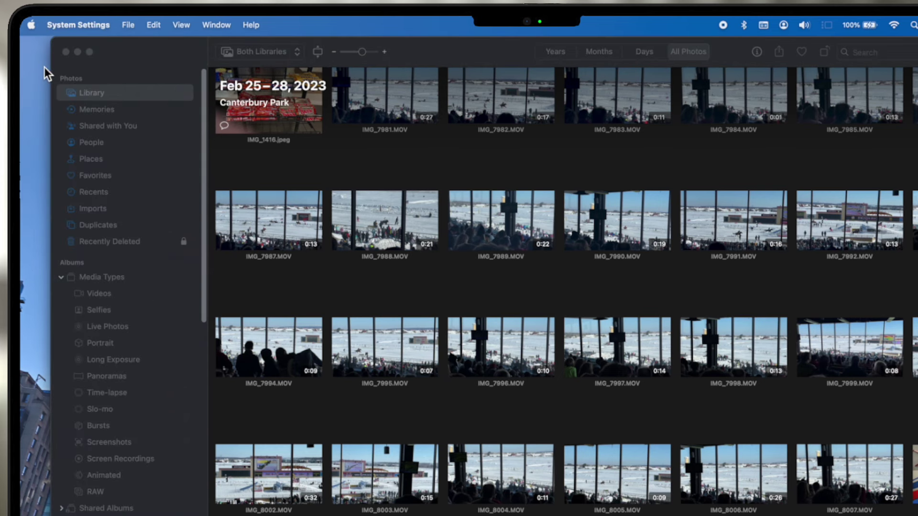
scroll(463, 189, down, 3)
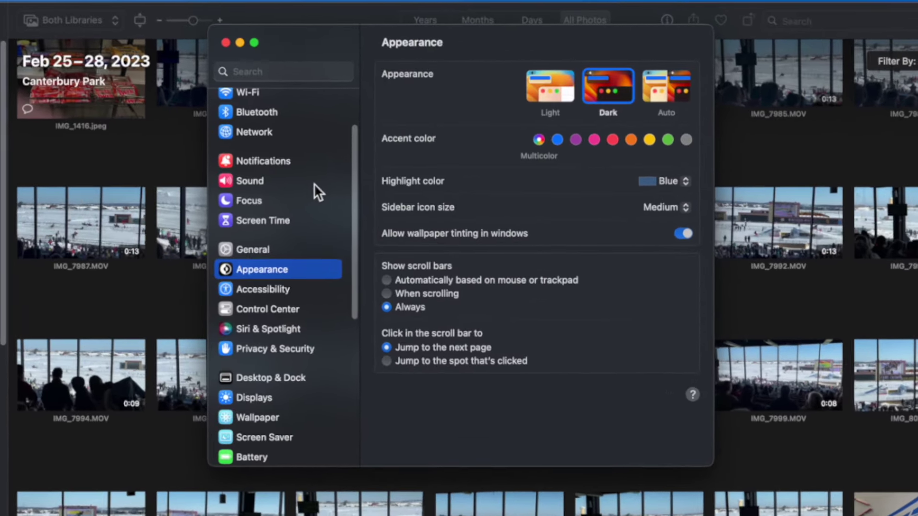
scroll(310, 185, up, 5)
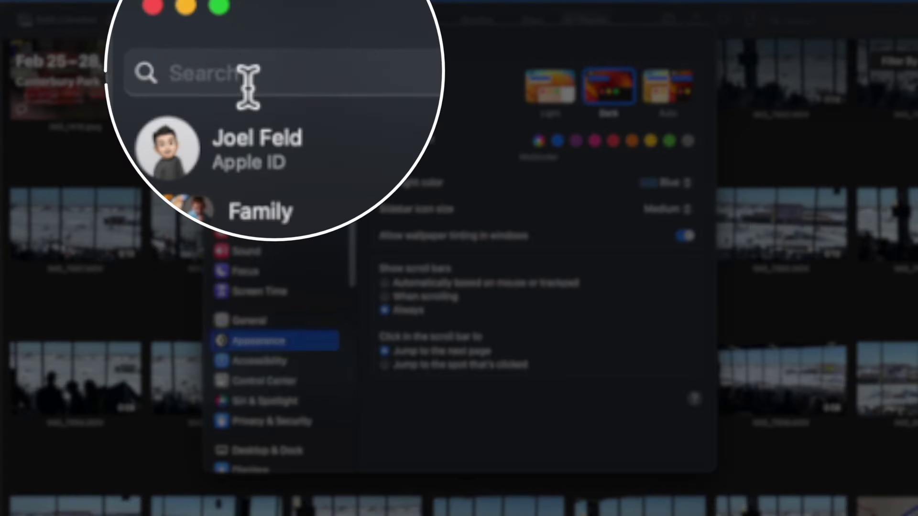
Search the settings for "stage", open the Stage Manager result and clear the search.
click(263, 72)
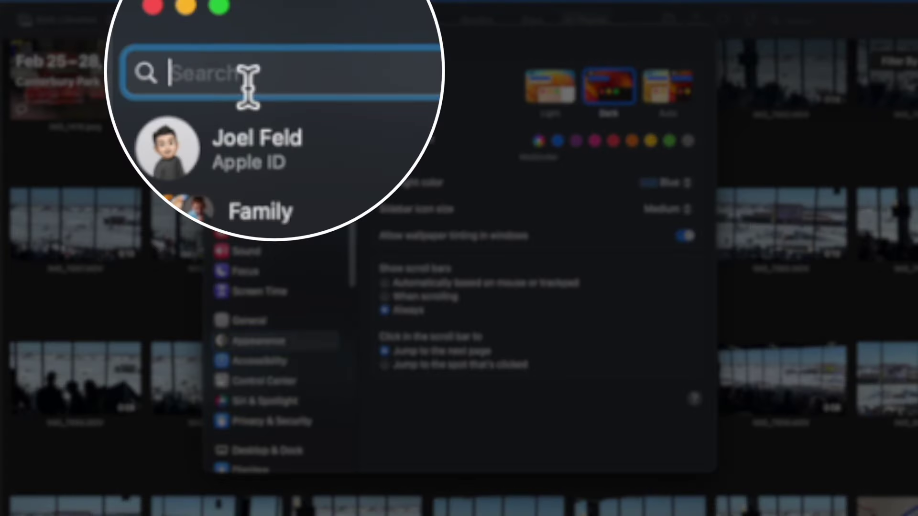
text(stage)
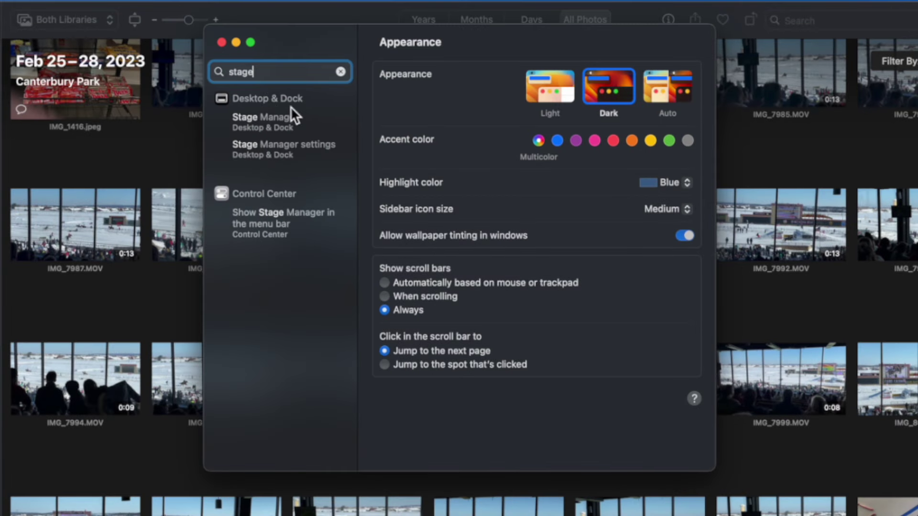
click(270, 123)
key(Escape)
Turn on Stage Manager in the Desktop & Dock settings.
scroll(332, 194, down, 4)
scroll(332, 194, down, 2)
click(239, 313)
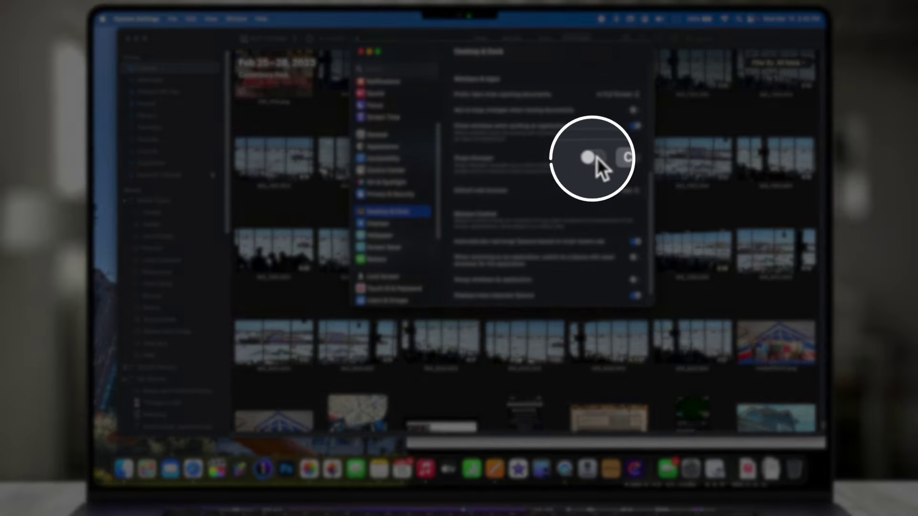
click(593, 157)
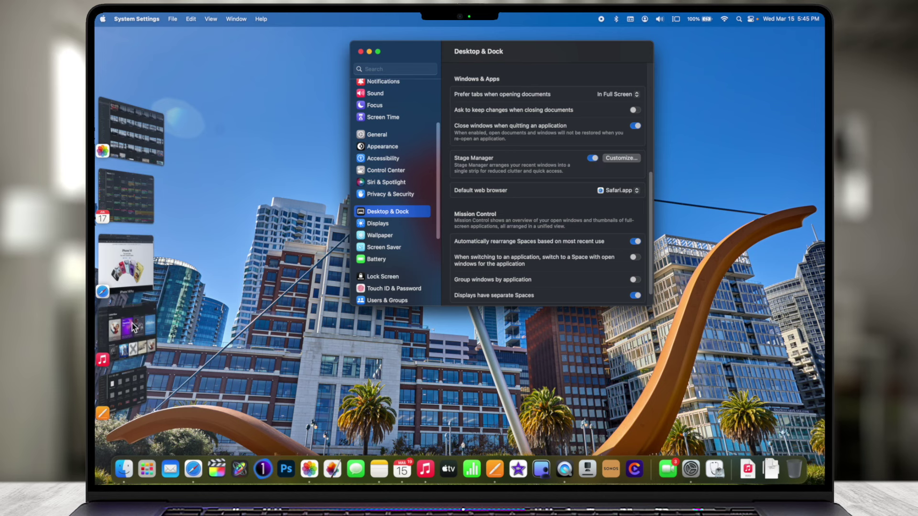
Switch to Photos, Calendar and Safari in turn through their Stage Manager thumbnails.
click(118, 138)
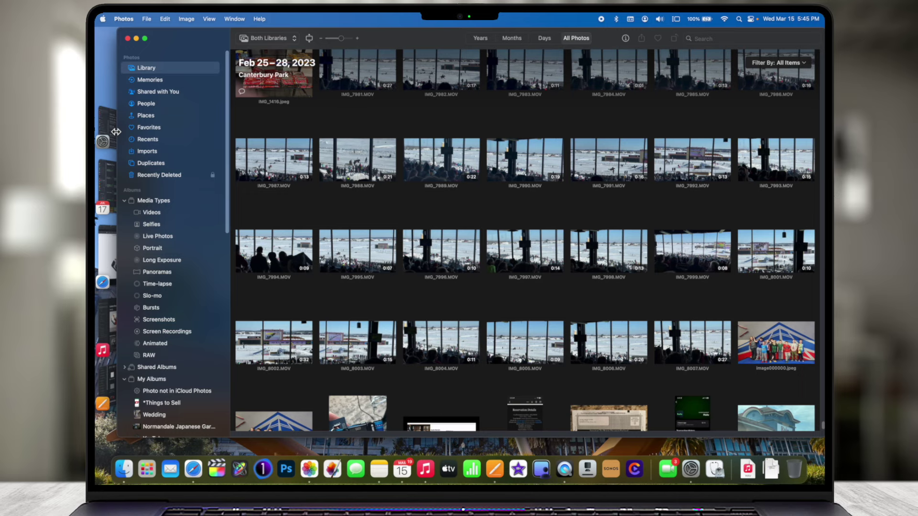
mouse_move(103, 165)
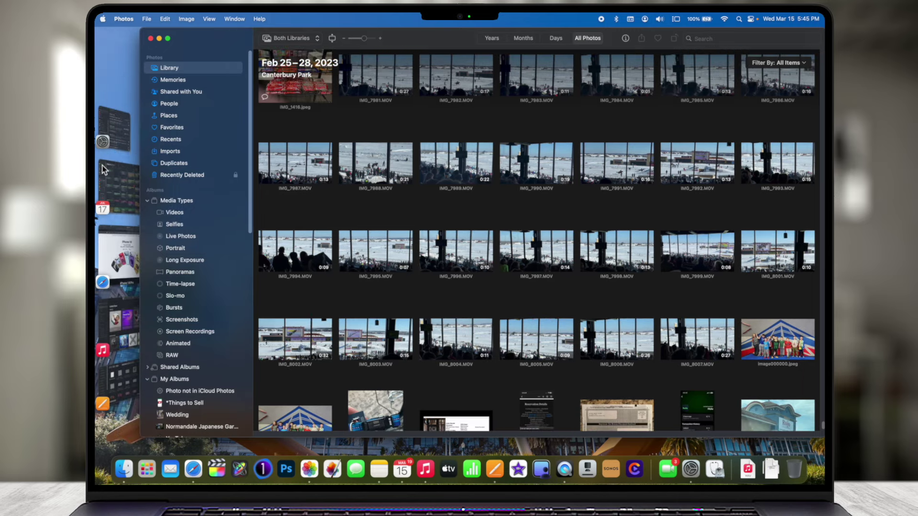
click(117, 190)
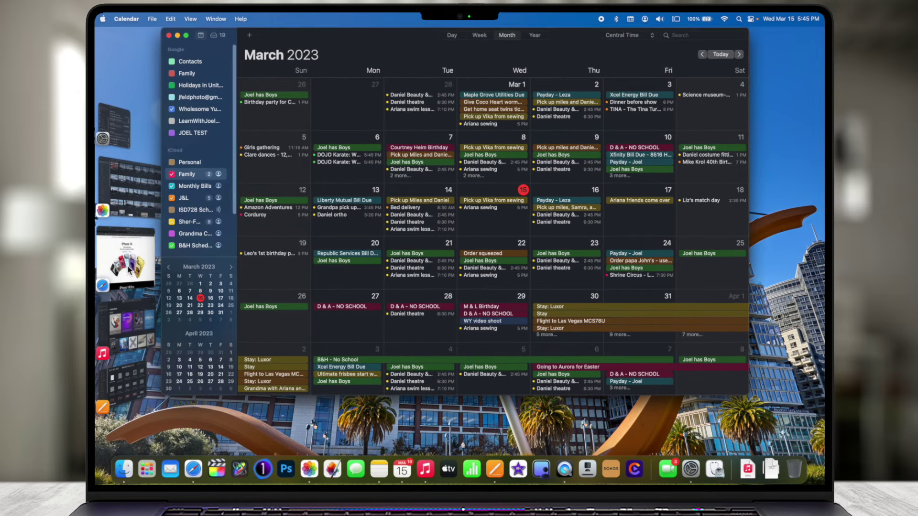
click(128, 270)
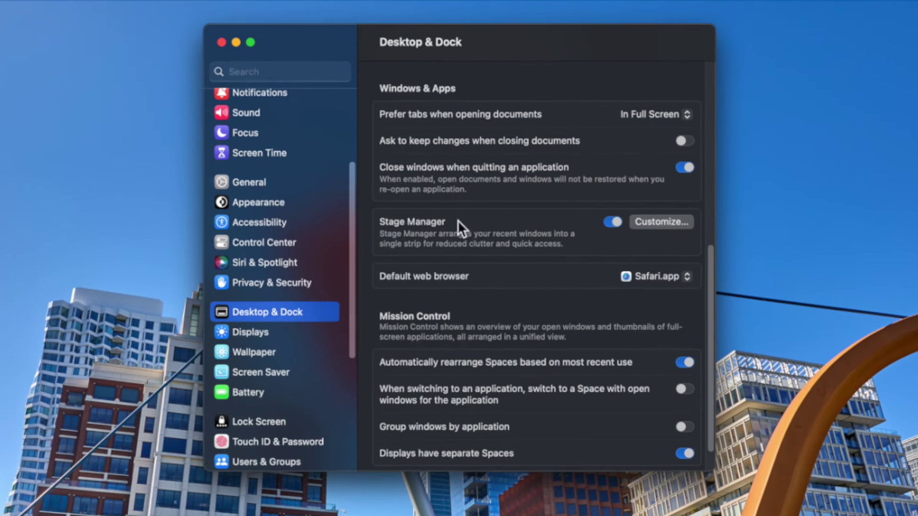
Customize Stage Manager by turning Recent applications off, reveal the hidden app thumbnails, and turn the option back on.
click(678, 224)
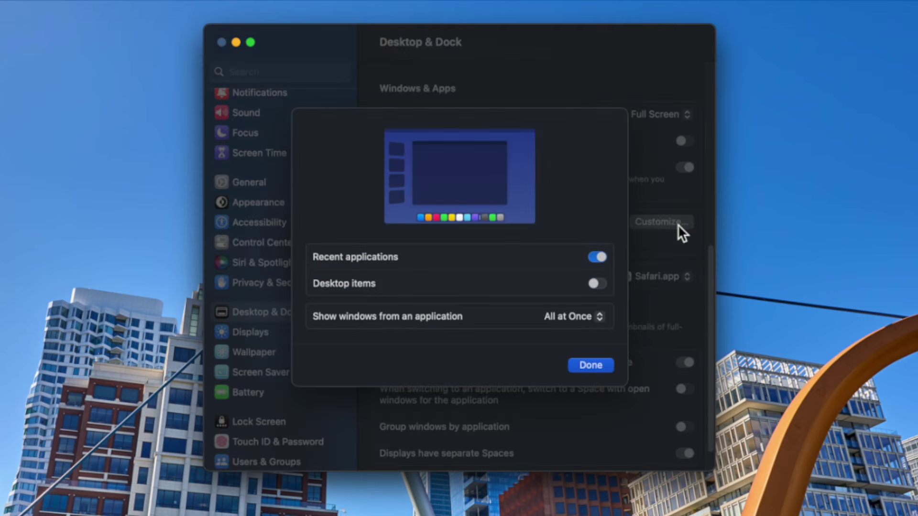
click(597, 257)
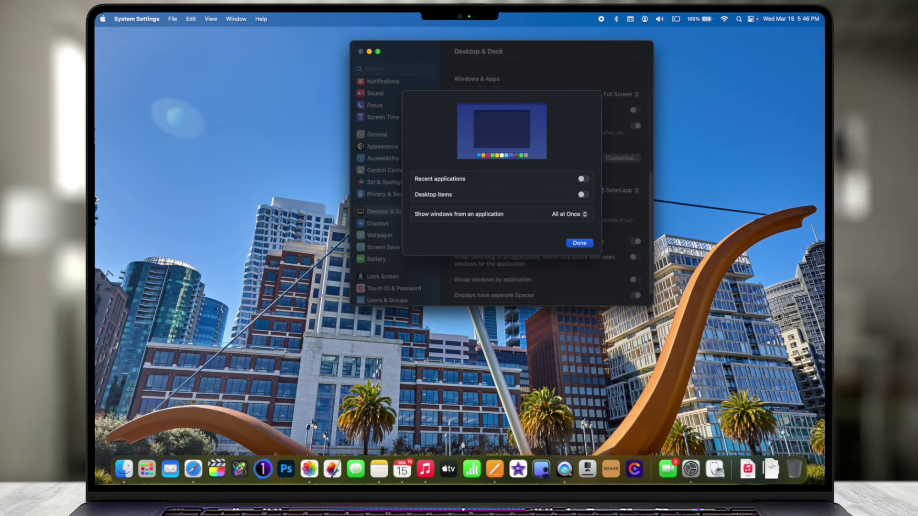
mouse_move(95, 200)
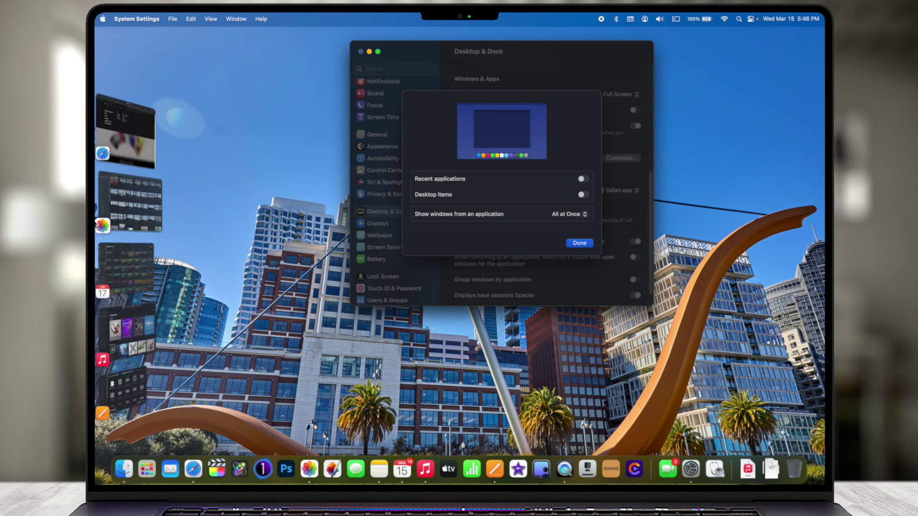
click(583, 180)
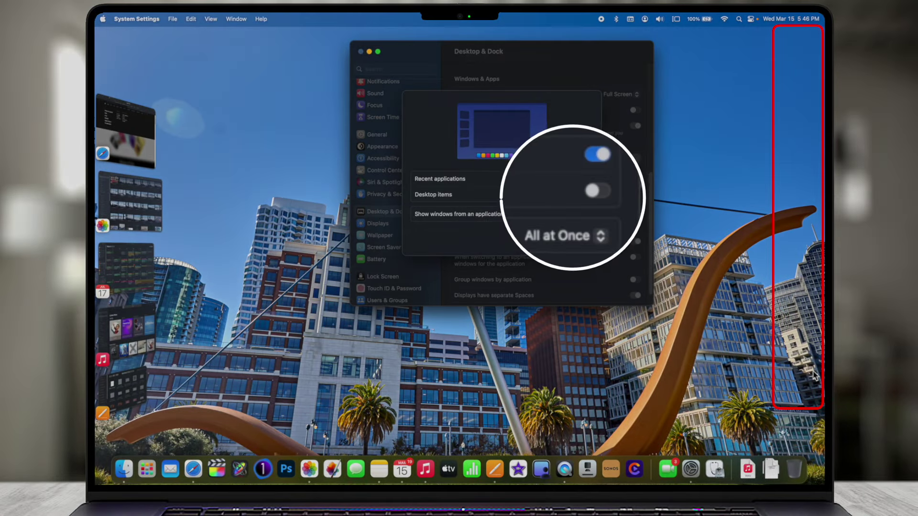
Turn Desktop items on and back off in the Stage Manager options, and show the desktop with its icons.
click(593, 191)
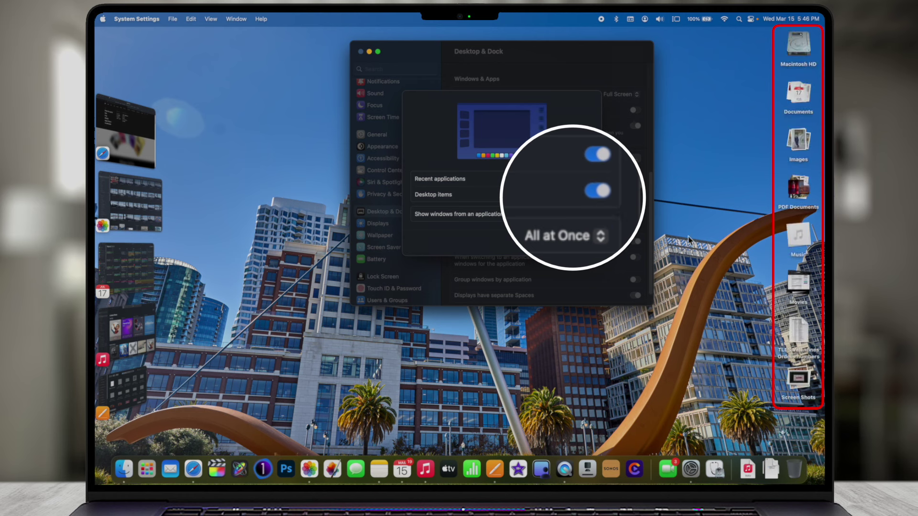
click(593, 193)
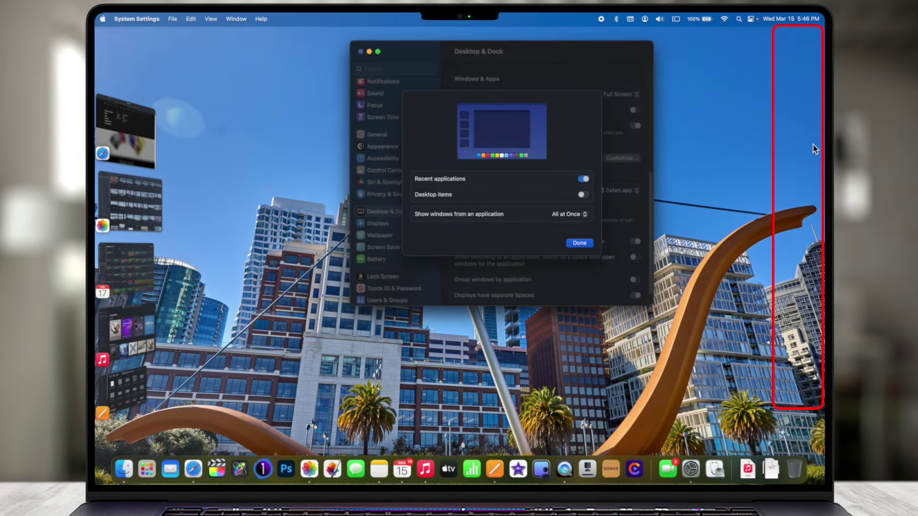
click(768, 158)
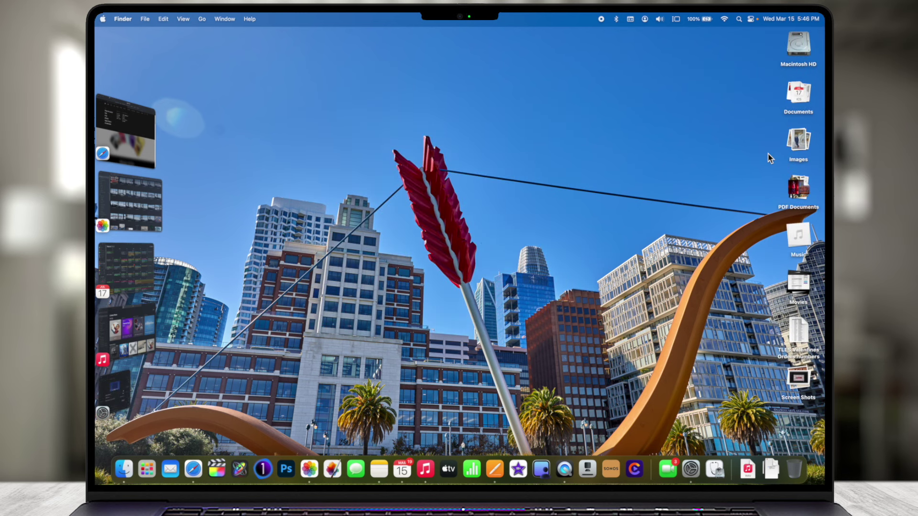
Choose All at Once for showing windows from an application in the Stage Manager options and close the options.
click(769, 158)
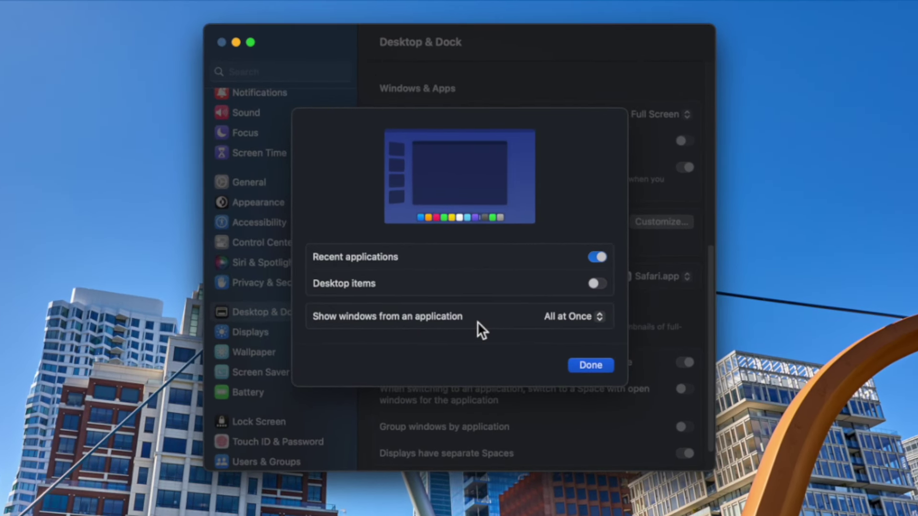
click(592, 317)
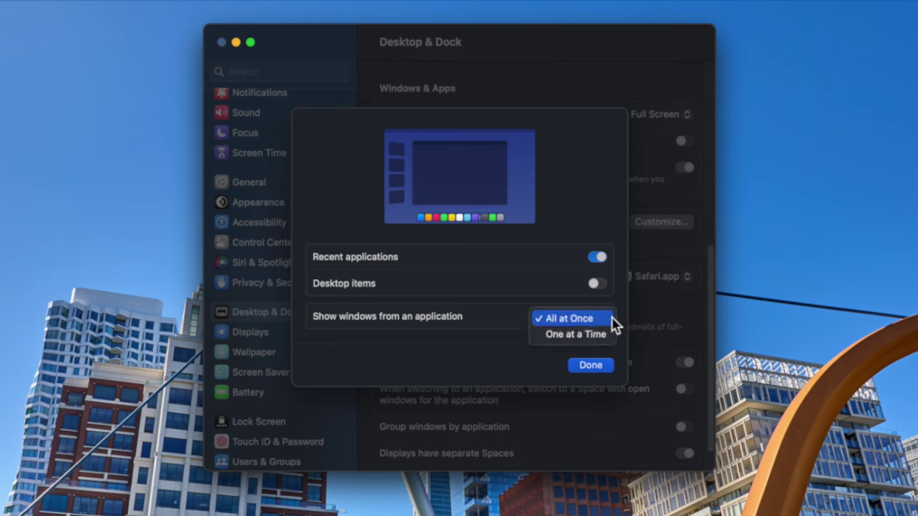
click(576, 318)
click(598, 367)
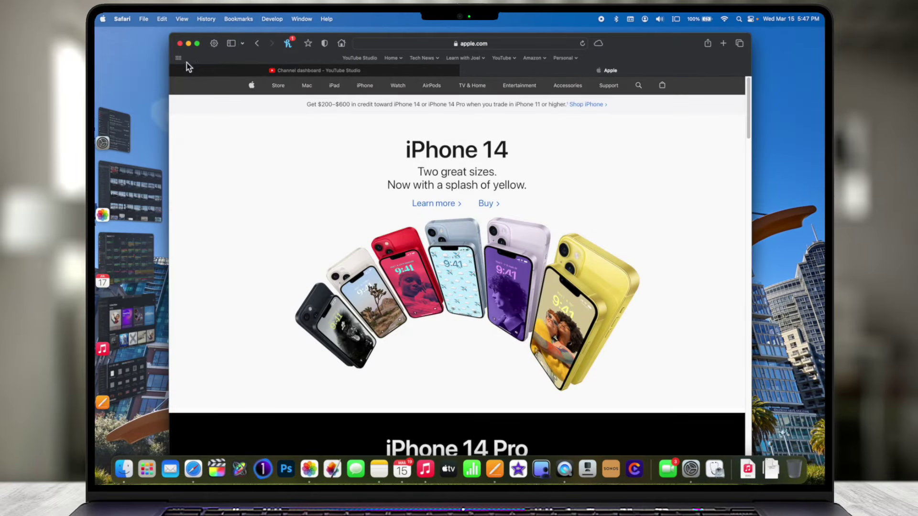
Open a new Safari window and load the Amazon website in it.
click(145, 19)
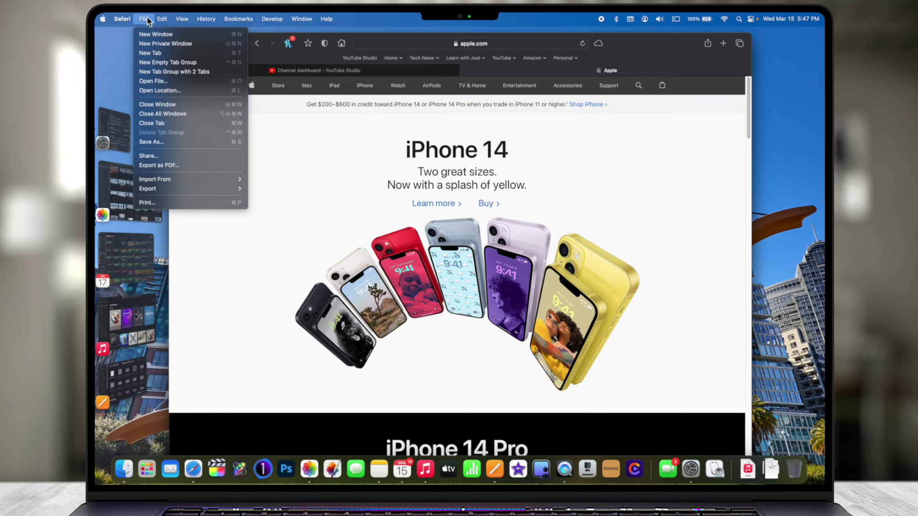
click(157, 36)
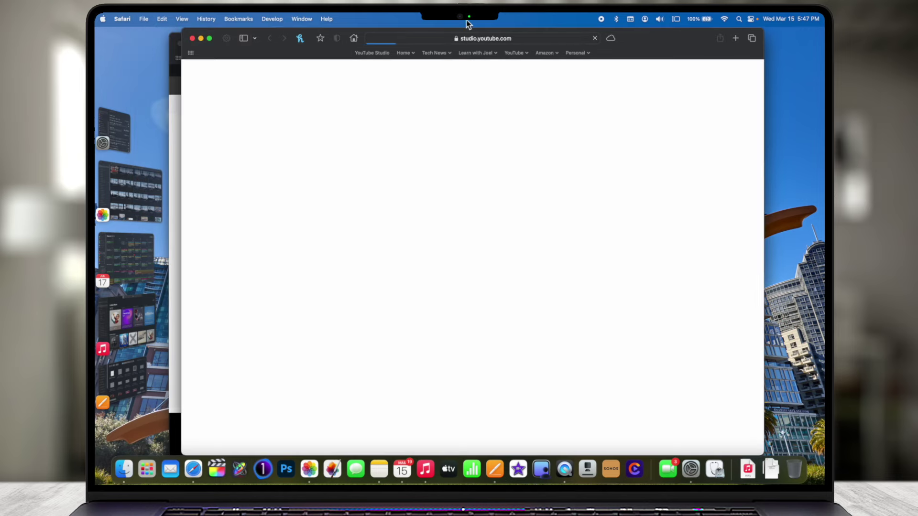
click(472, 38)
text(amazon)
key(Return)
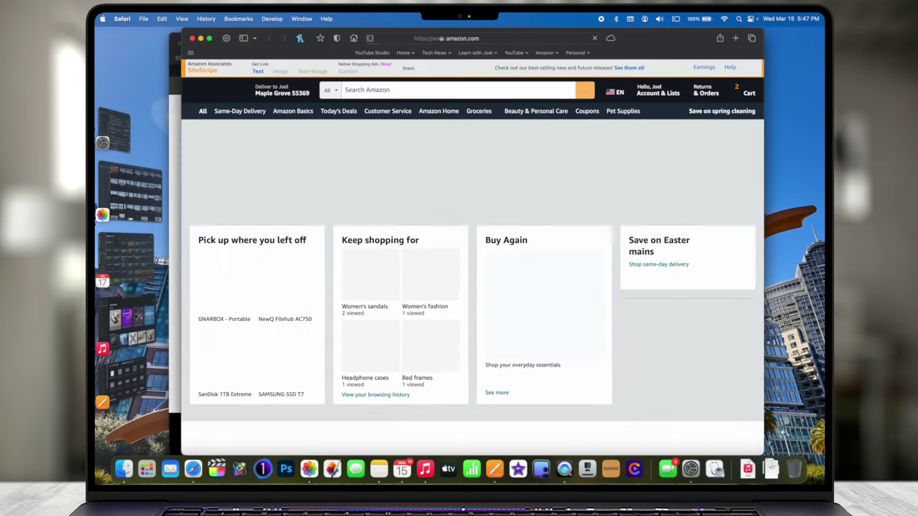
Open another Safari window and load youtube.com in it.
key(super+n)
click(522, 37)
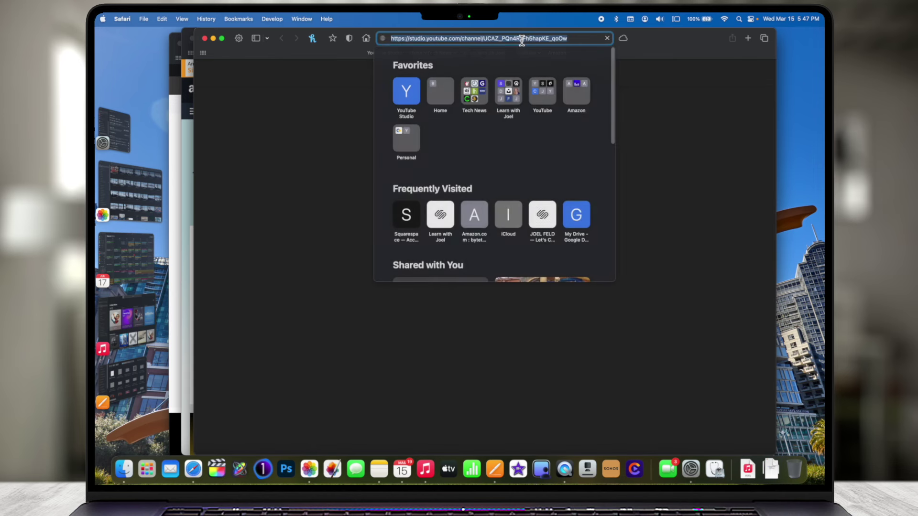
text(youtube.com)
key(Return)
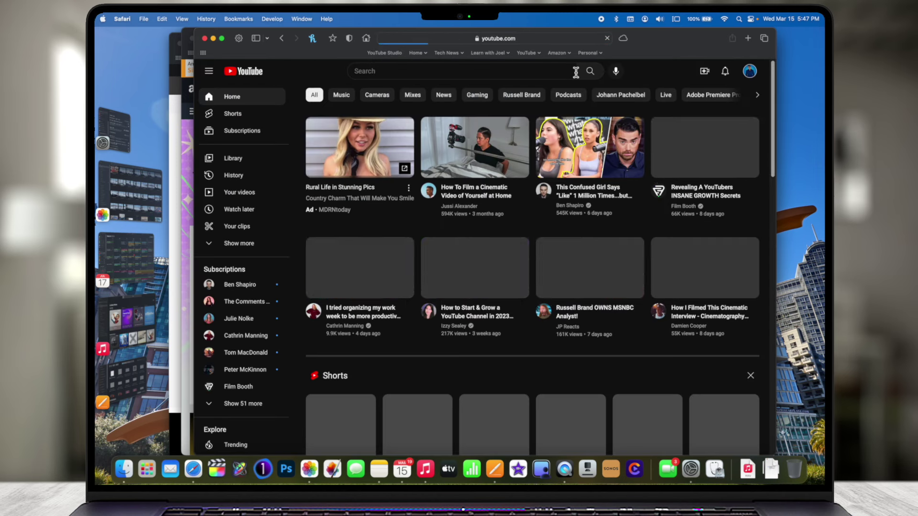
Move the YouTube and Amazon windows apart, reveal the hidden app thumbnails, and switch to System Settings.
drag(674, 45, 769, 115)
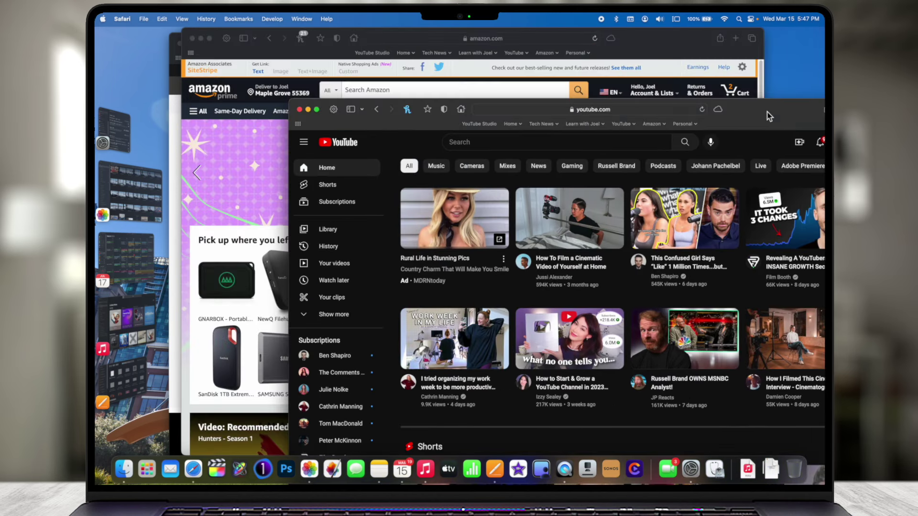
drag(654, 46, 578, 127)
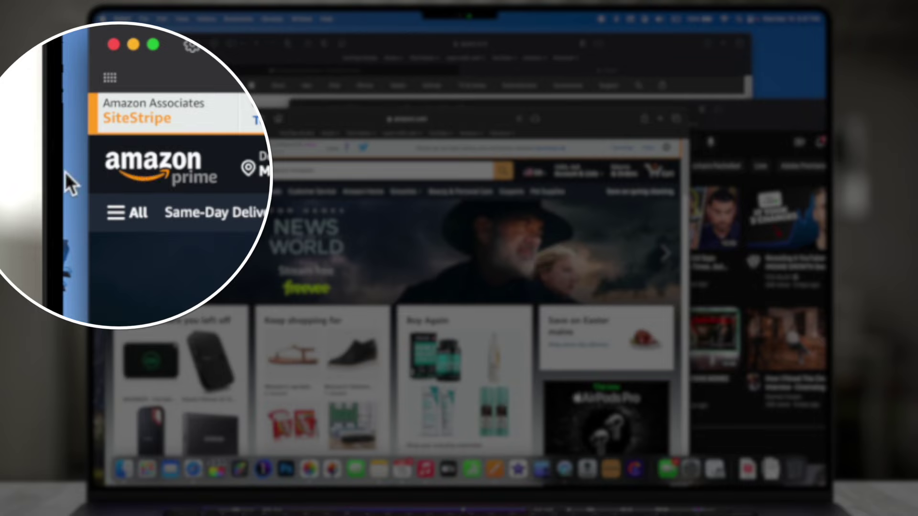
mouse_move(67, 193)
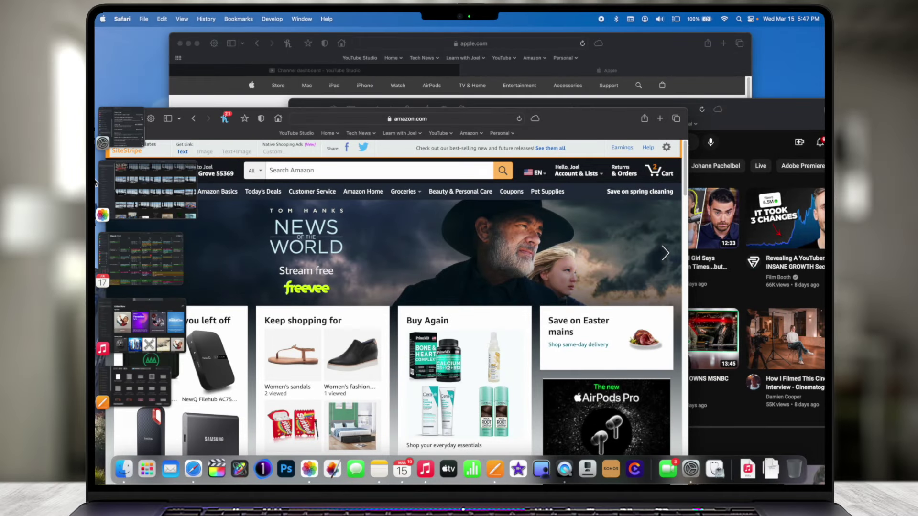
click(128, 126)
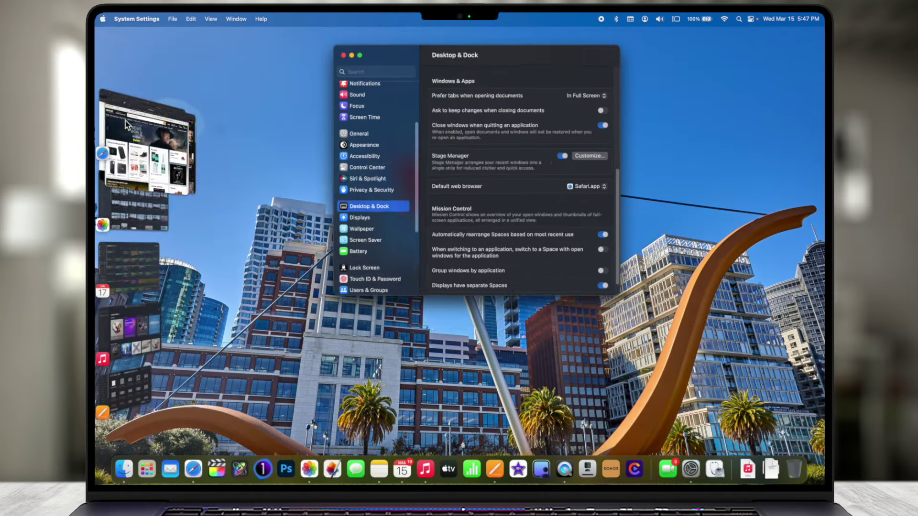
Set Show windows from an application to One at a Time in the Stage Manager customization options.
click(622, 158)
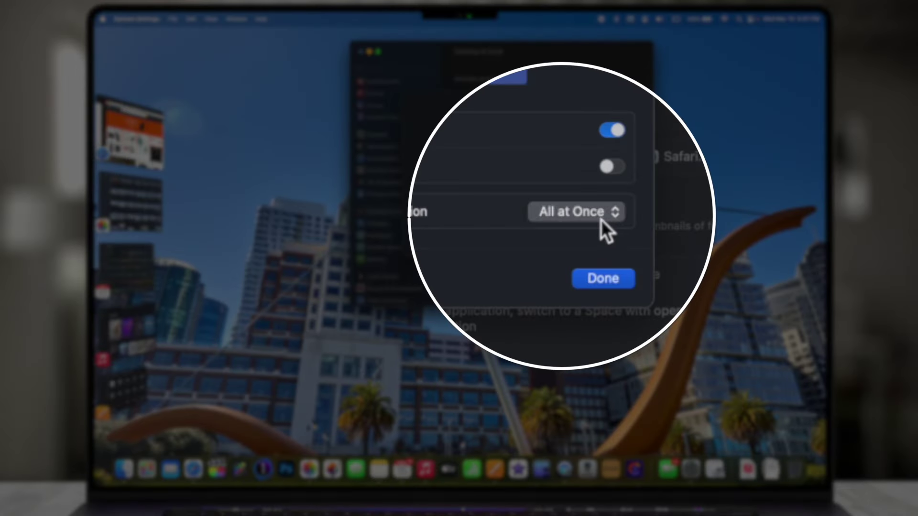
click(581, 214)
click(576, 225)
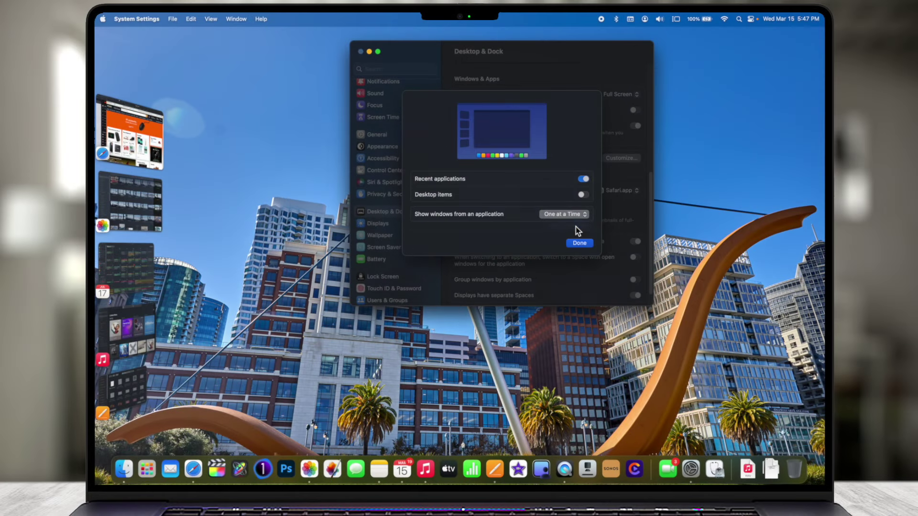
Cycle through the Amazon, YouTube and Apple windows one by one using the Safari thumbnail in Stage Manager.
click(124, 128)
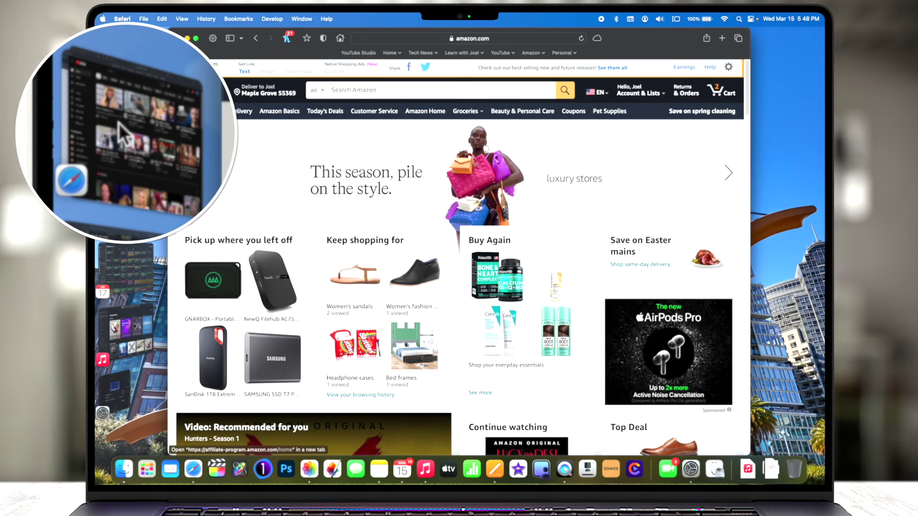
click(91, 116)
click(91, 117)
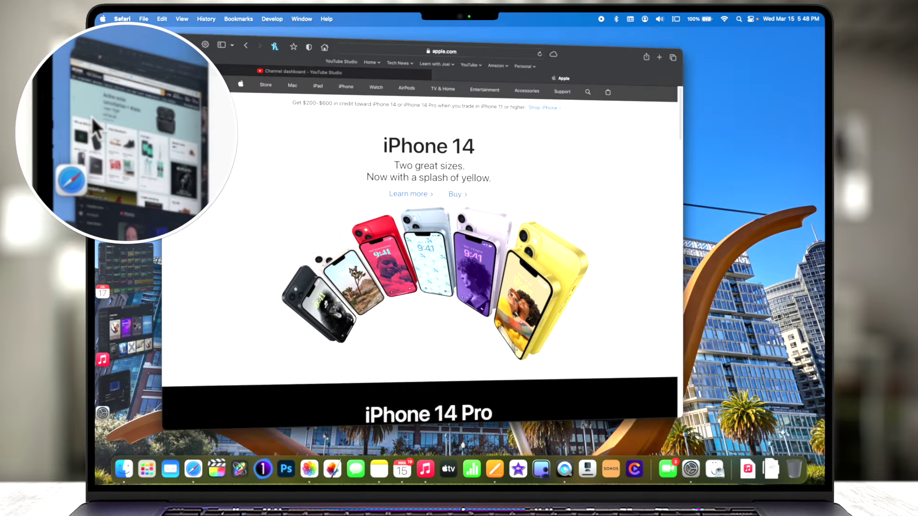
click(91, 116)
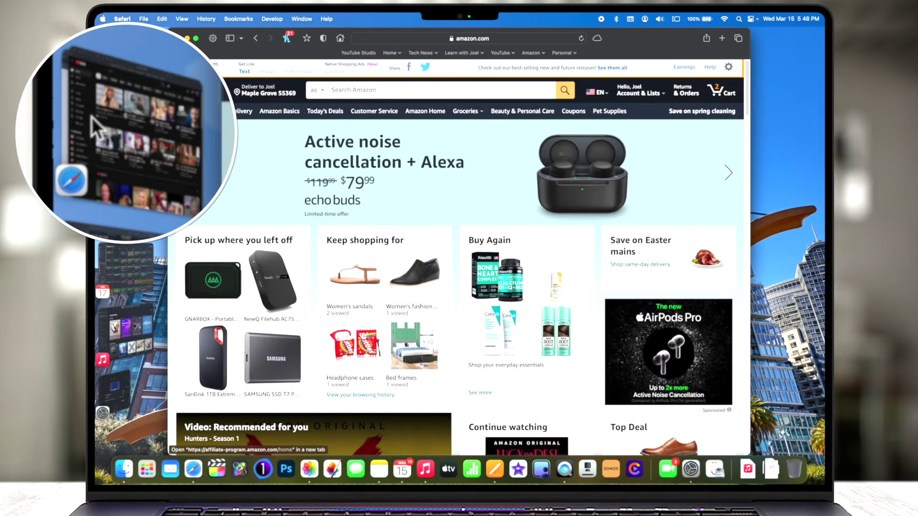
click(91, 117)
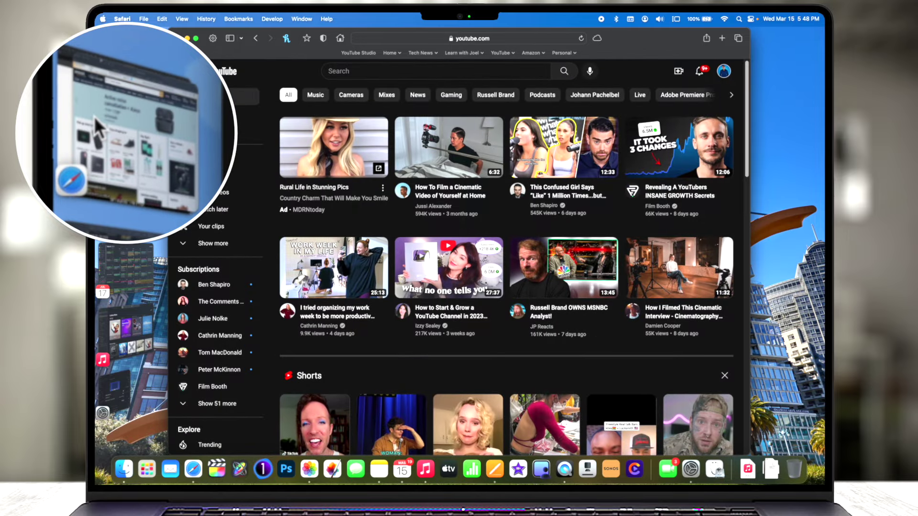
click(94, 117)
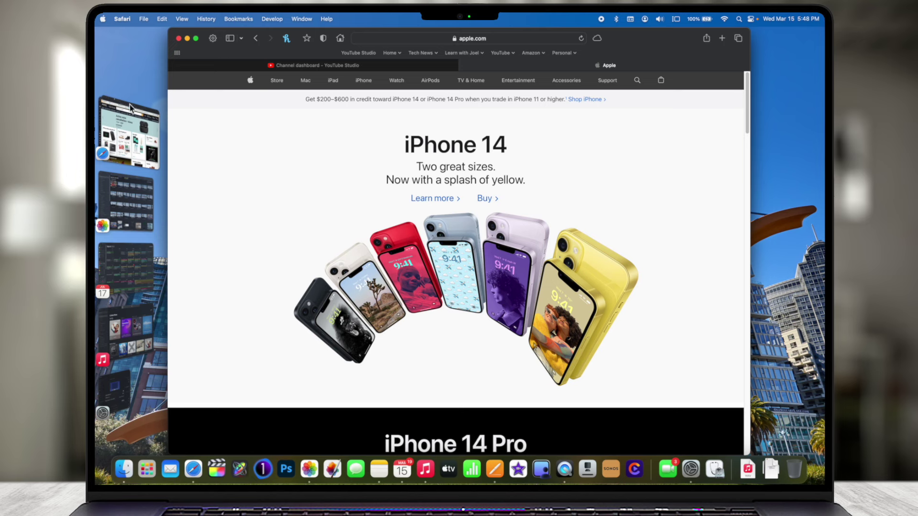
Load amazon.com in a new tab of the Safari window showing the Apple website.
key(super+t)
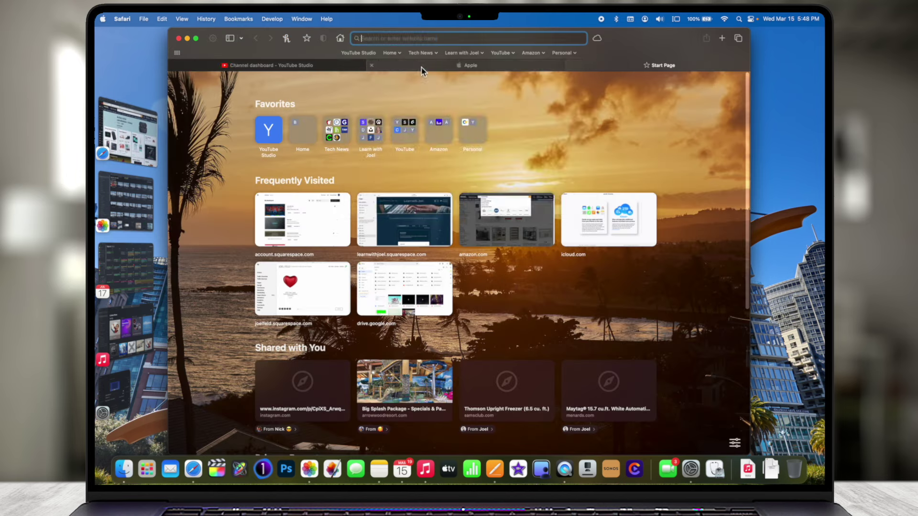
text(amazon.com)
key(Return)
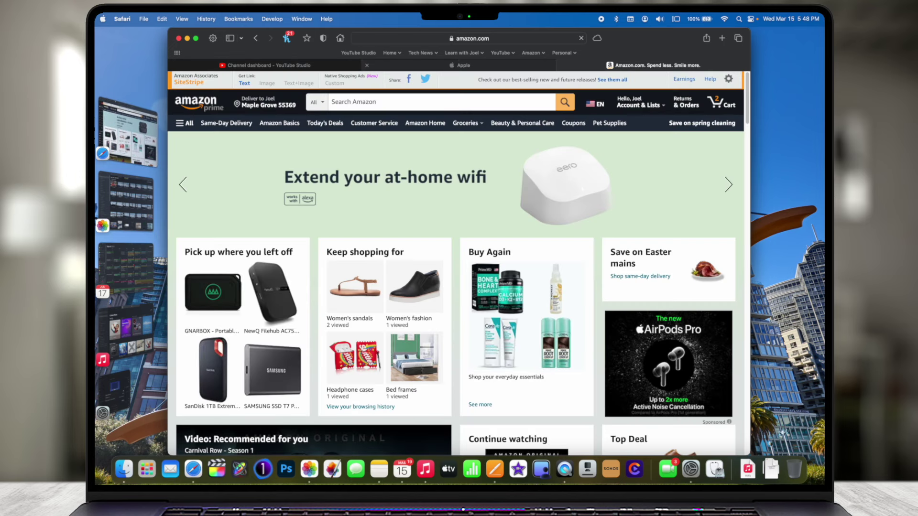
Switch between the Safari windows, pull them from the thumbnail strip onto the stage as one group, and show the desktop.
click(116, 139)
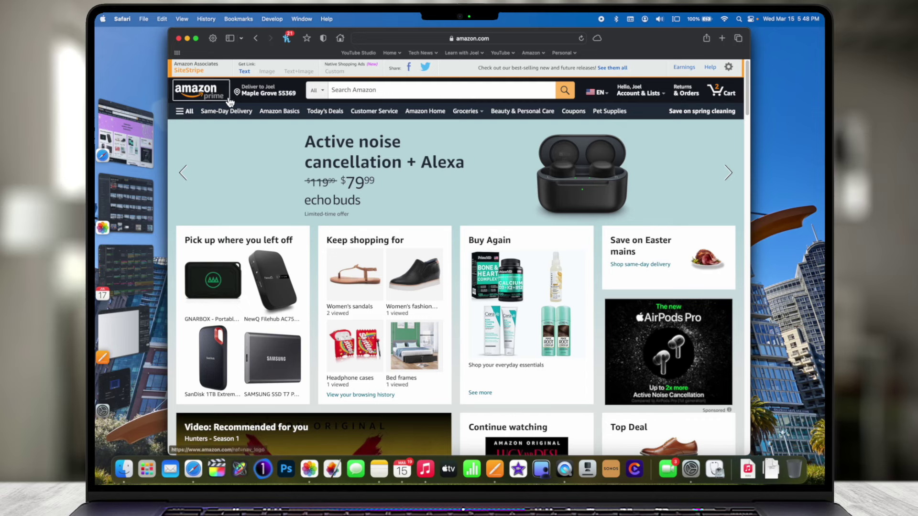
click(130, 138)
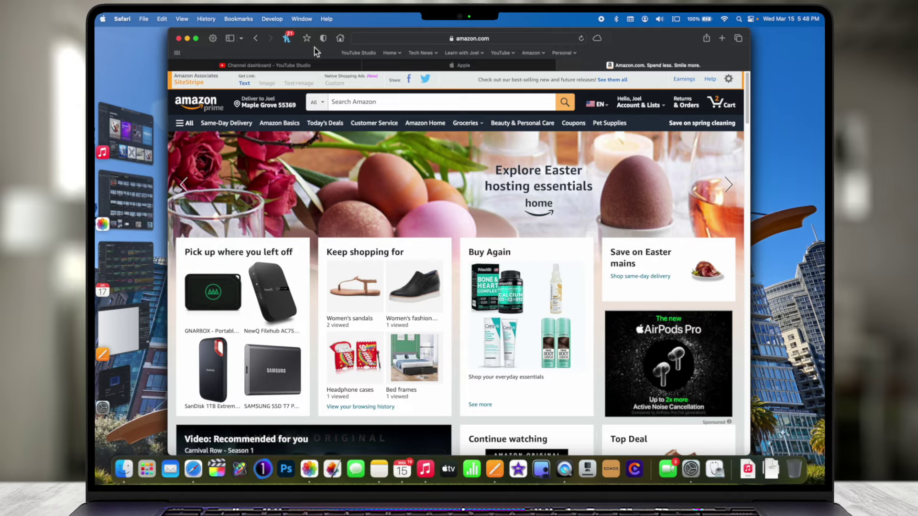
drag(127, 136, 282, 23)
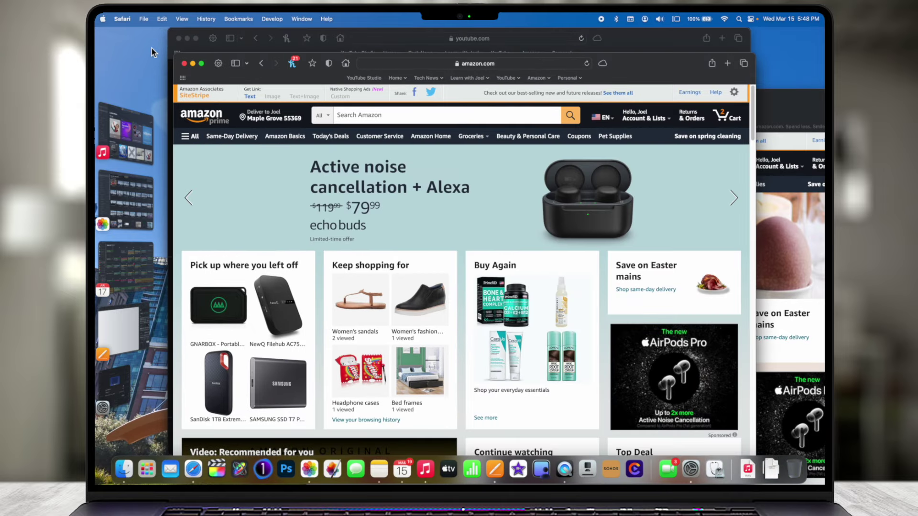
click(151, 51)
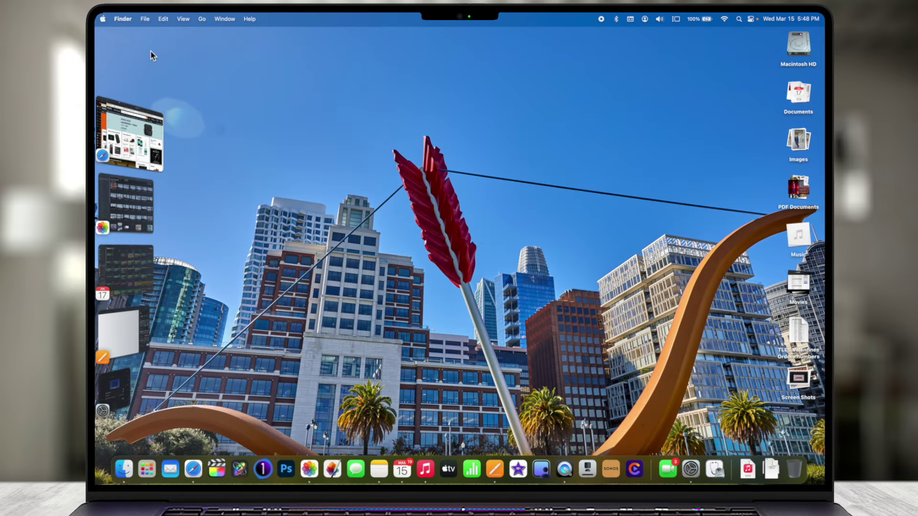
Switch between the Amazon and YouTube windows through the Safari thumbnail, and bring the Apple window onto the stage with Amazon.
click(150, 158)
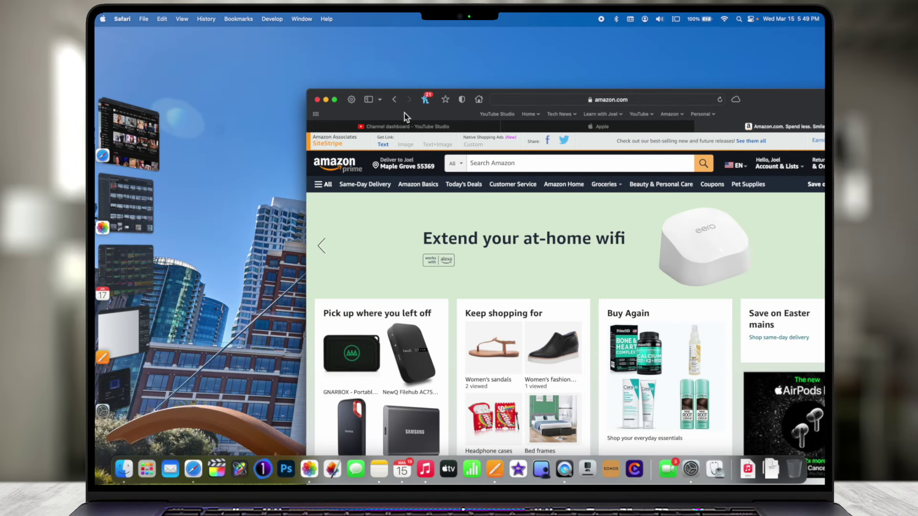
click(130, 113)
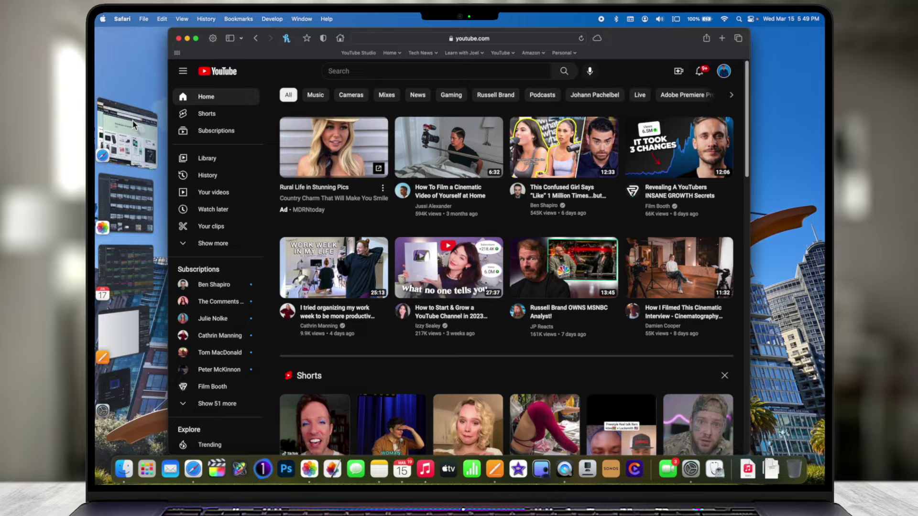
click(134, 122)
click(134, 126)
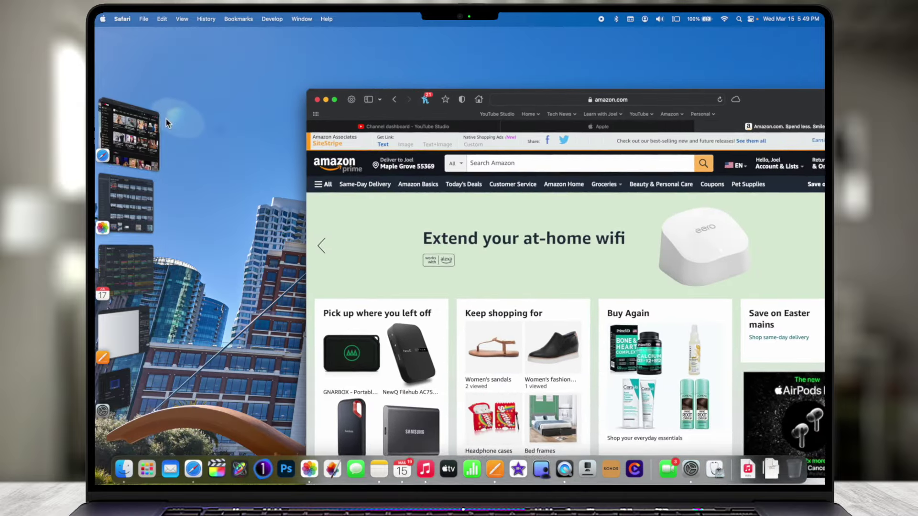
click(148, 137)
click(142, 138)
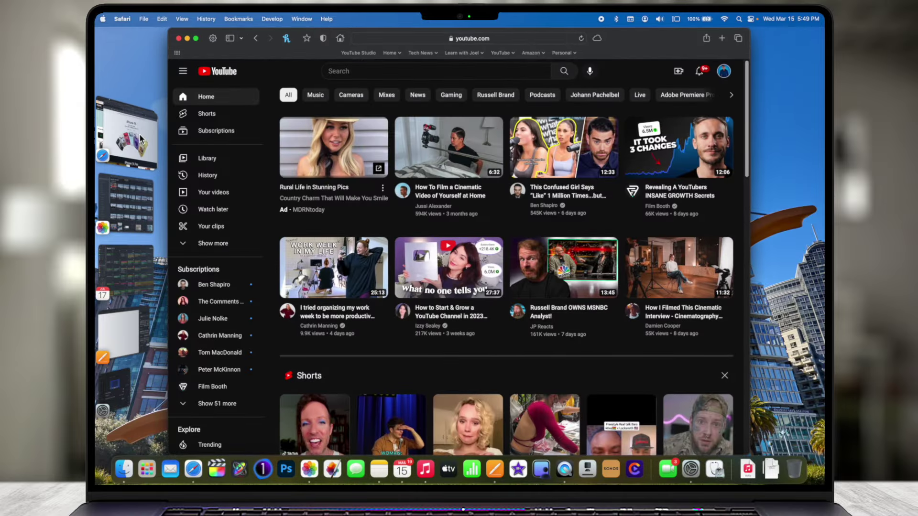
click(139, 136)
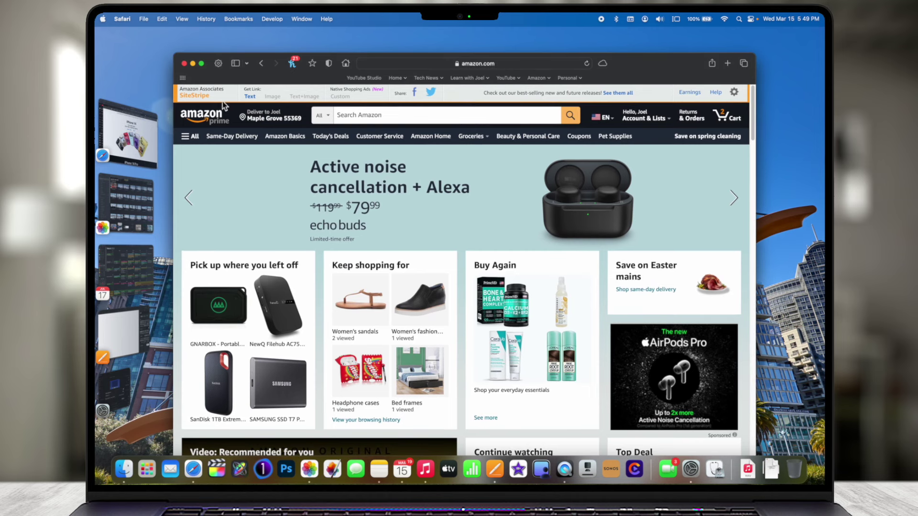
click(126, 139)
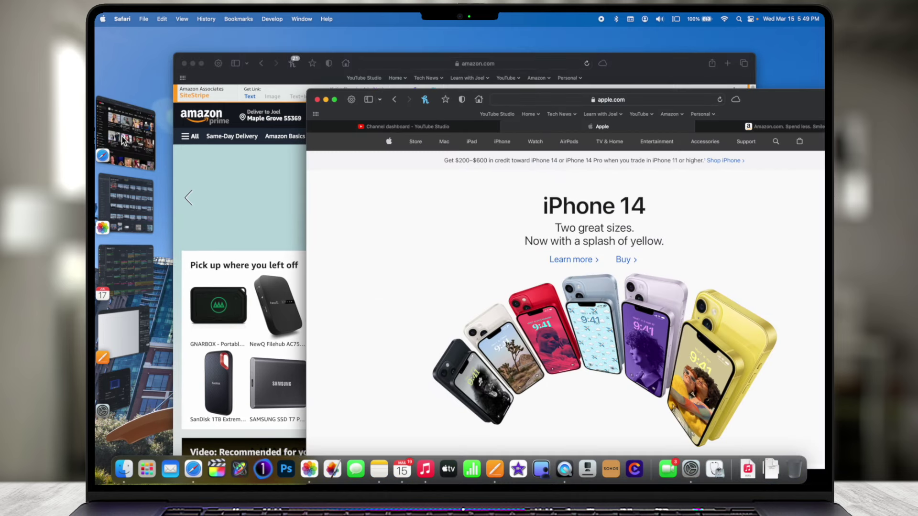
click(123, 140)
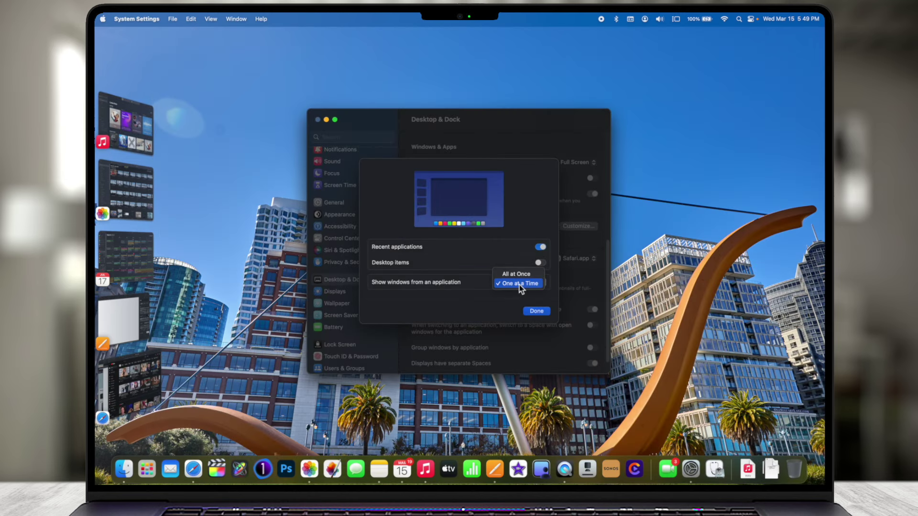
Set Show windows from an application back to All at Once and close the Stage Manager options.
click(527, 275)
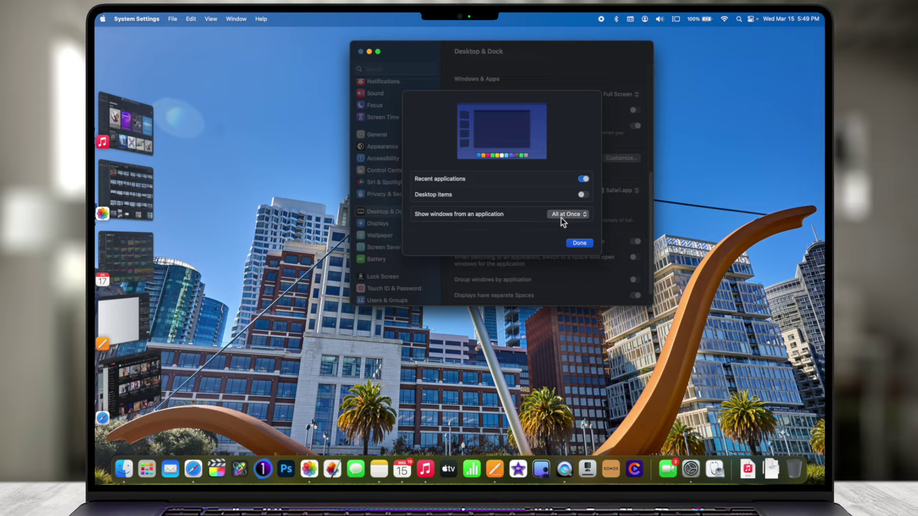
click(563, 218)
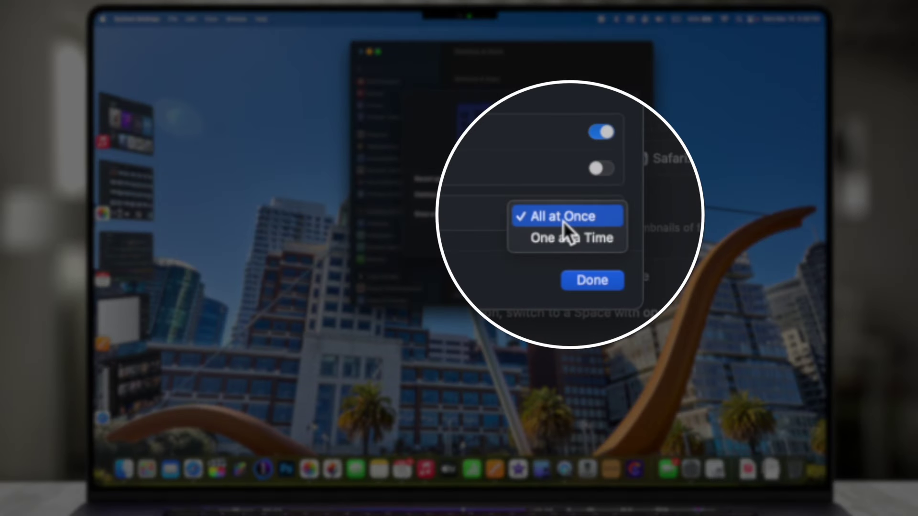
click(593, 278)
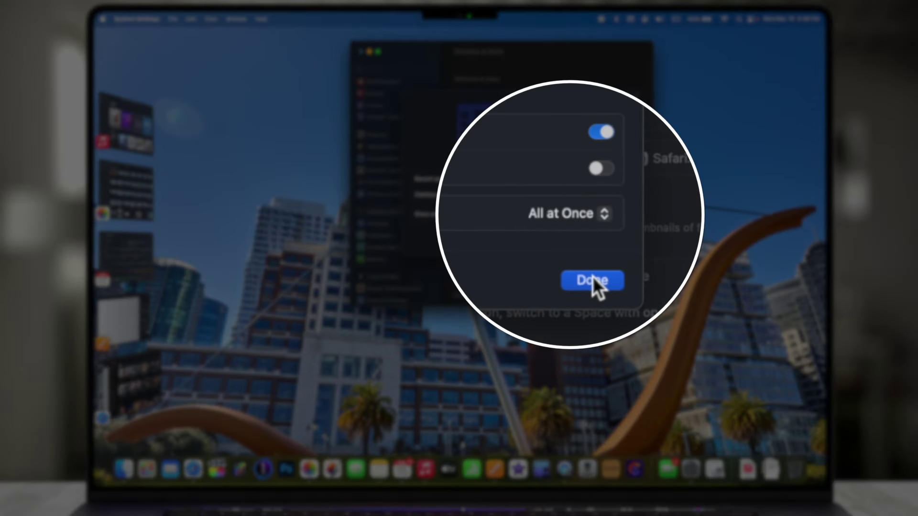
Close the Stage Manager options.
click(593, 278)
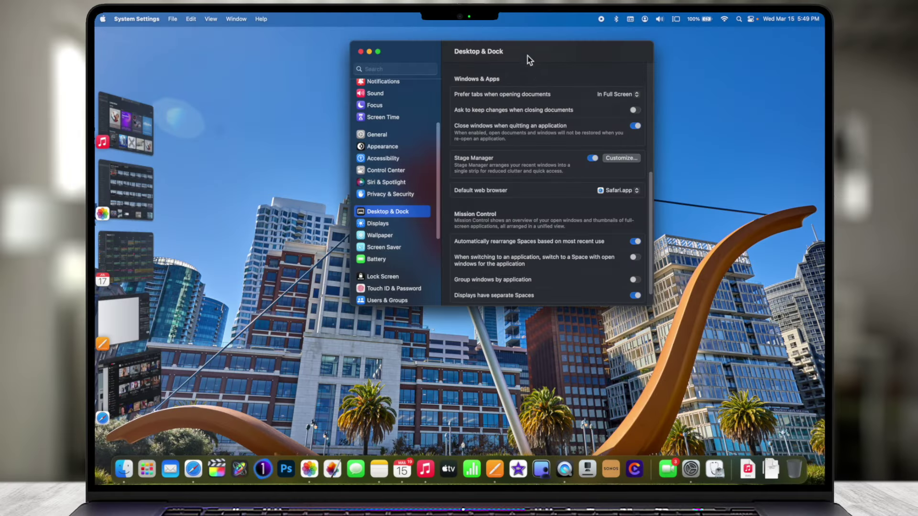
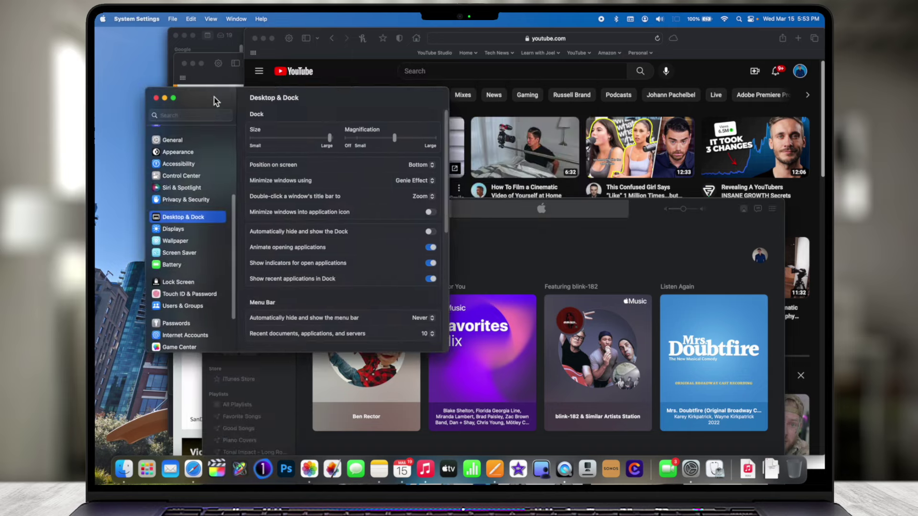
Bring the overlapping YouTube, Amazon and Calendar windows forward in turn, and move the YouTube window down to uncover the Apple window.
click(430, 80)
click(310, 74)
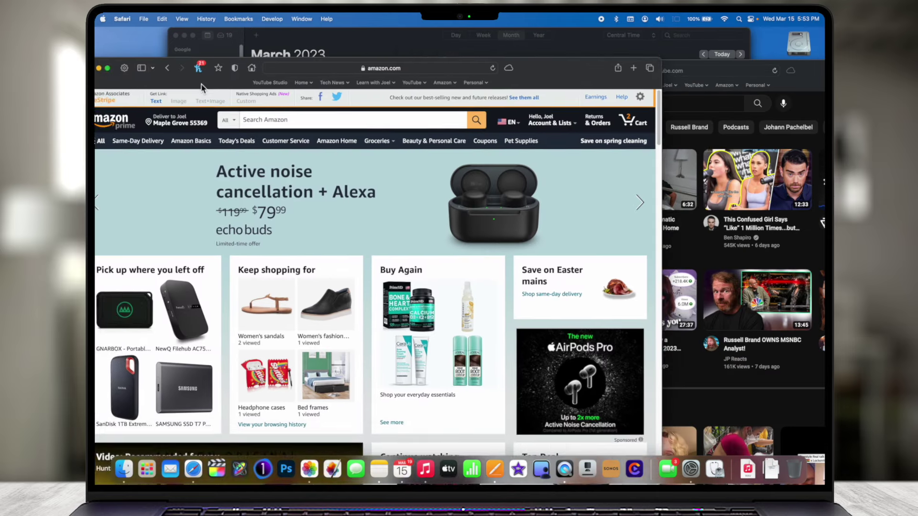
click(367, 46)
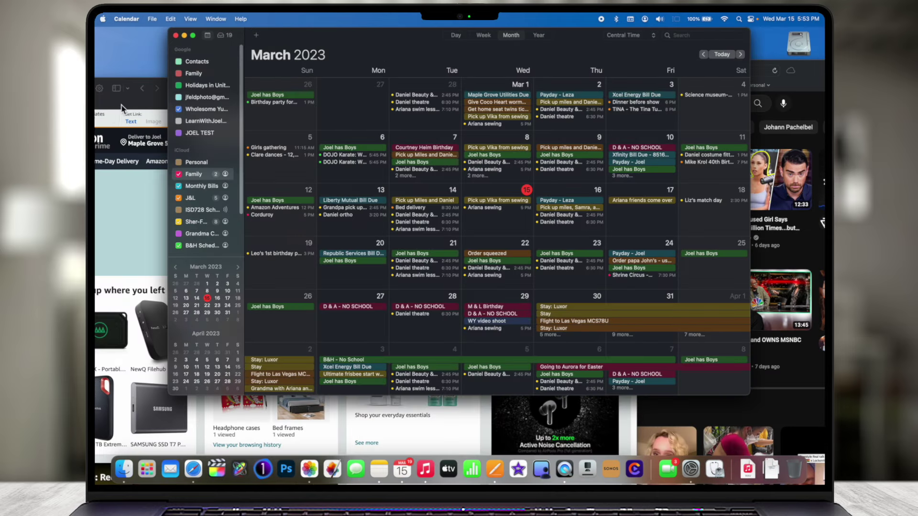
click(478, 411)
drag(807, 86, 487, 452)
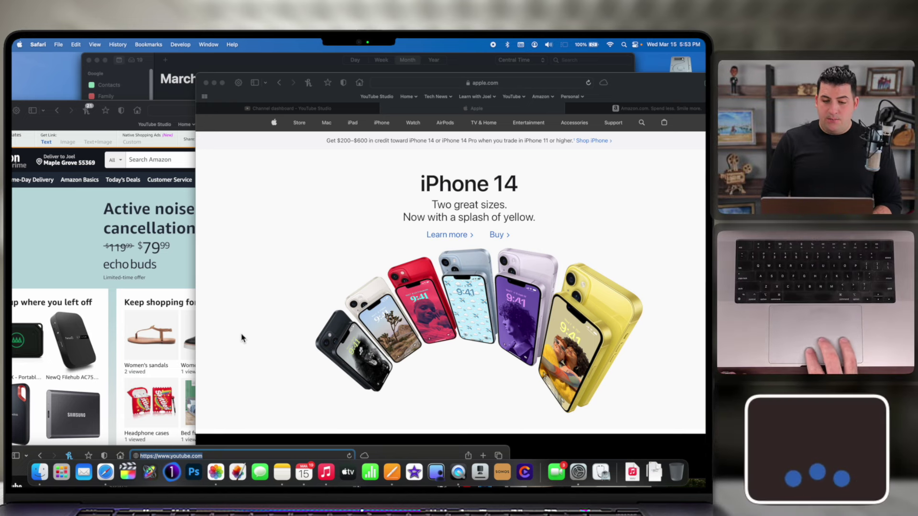
Use the Mission Control overview to bring the Apple window to the front, and reopen it to bring the Music window forward.
key(ctrl+Up)
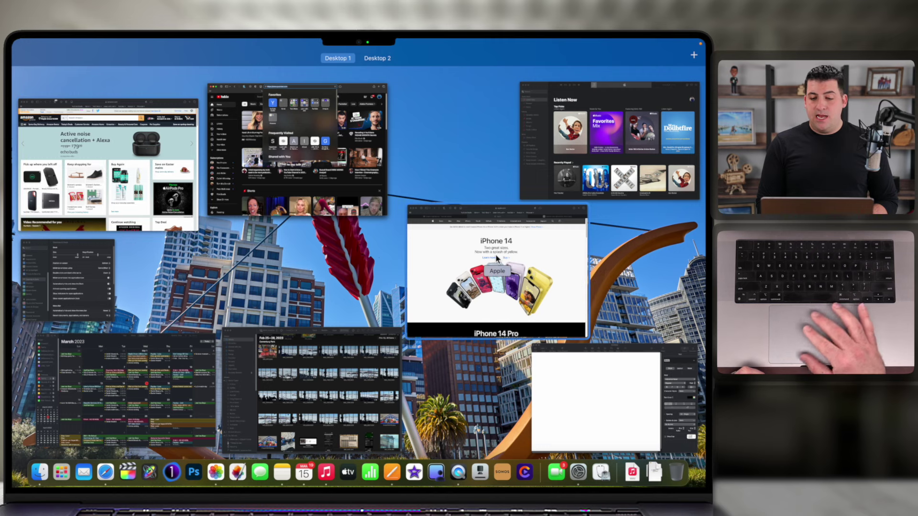
click(542, 284)
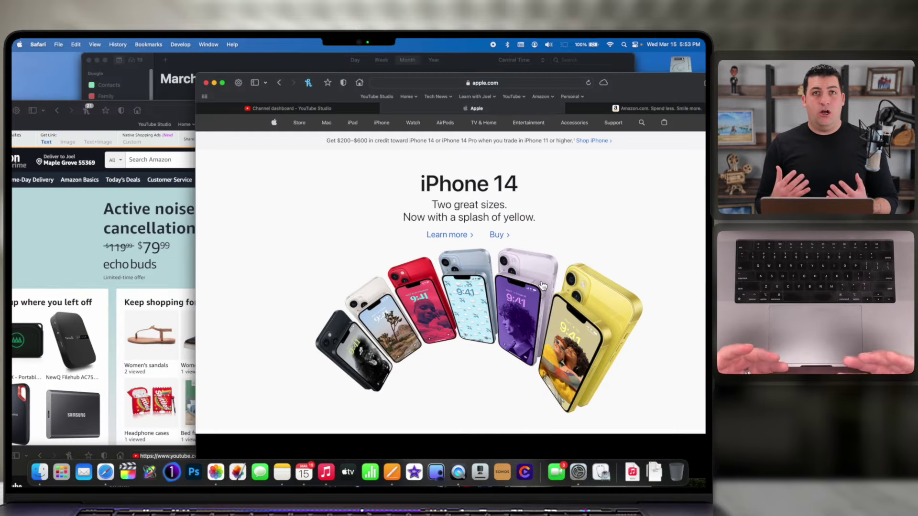
key(ctrl+Up)
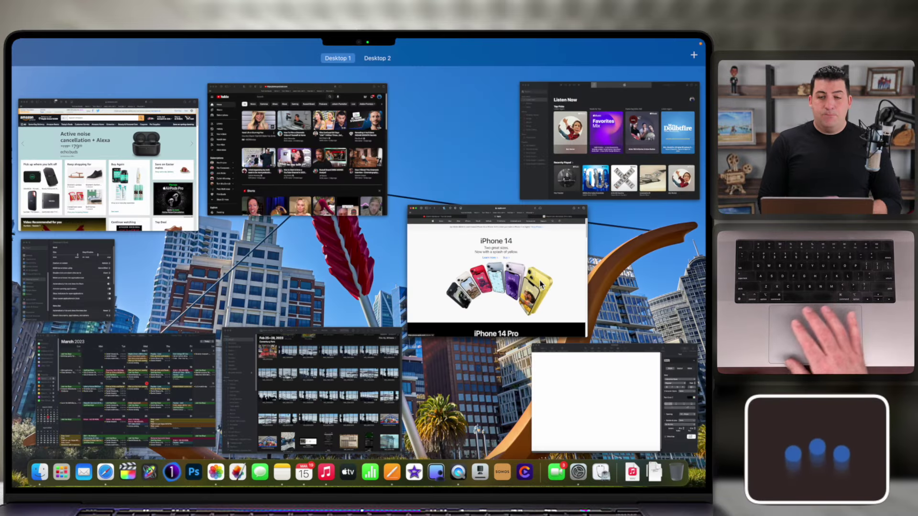
key(ctrl+Up)
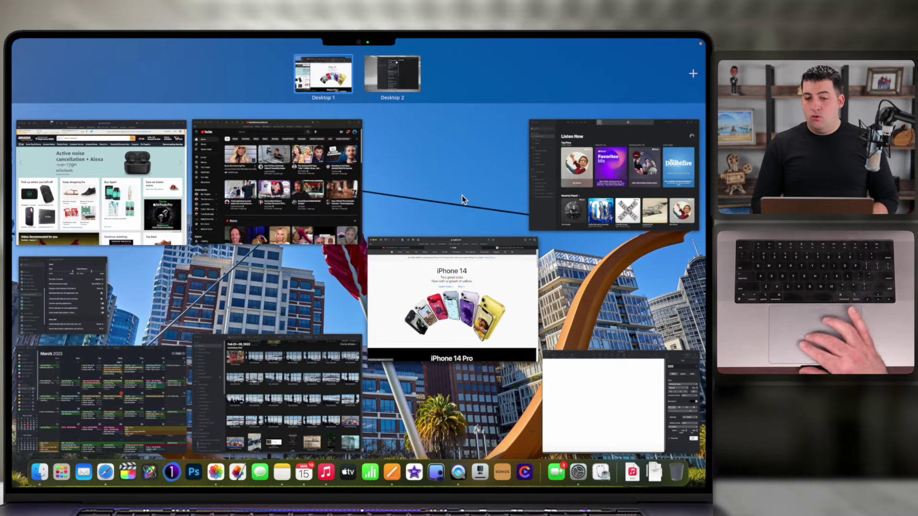
click(620, 175)
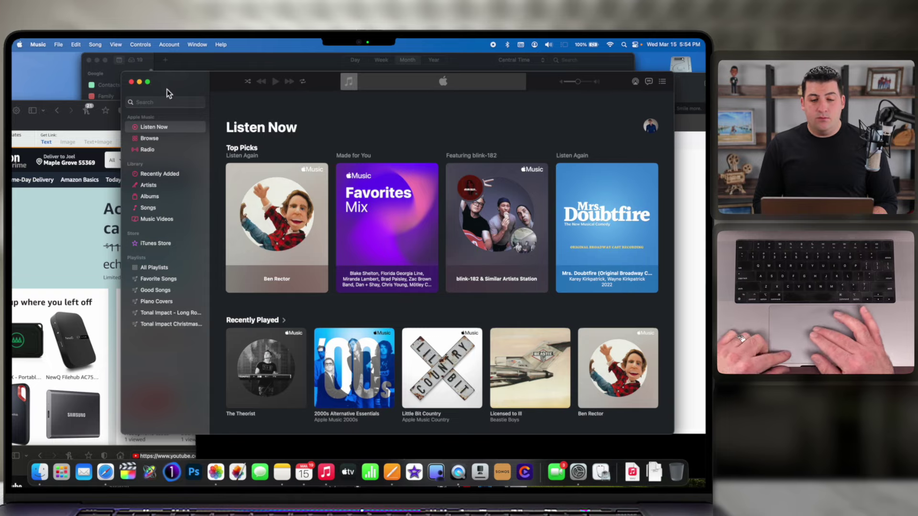
Move the Music window aside and bring the Apple window back to the front.
drag(168, 89, 330, 87)
double_click(223, 96)
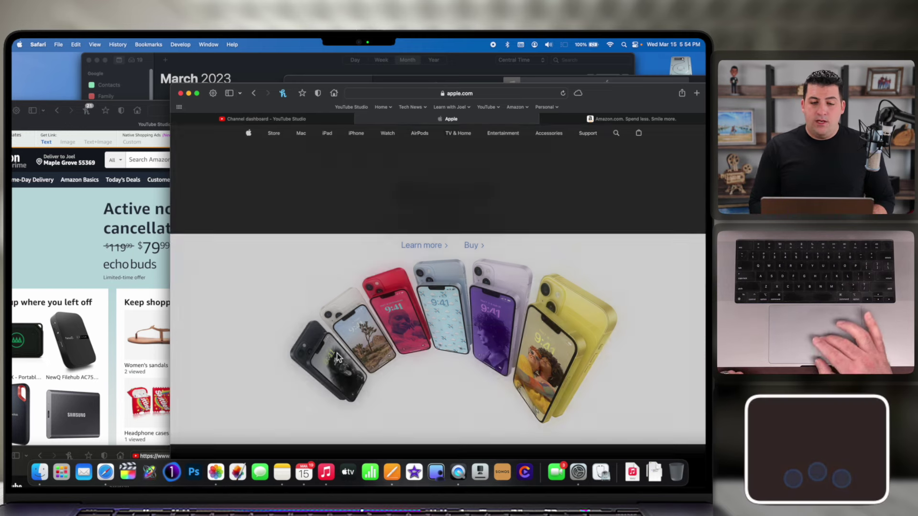
Reveal the desktop thumbnails in Mission Control and return to the Apple window.
key(ctrl+Up)
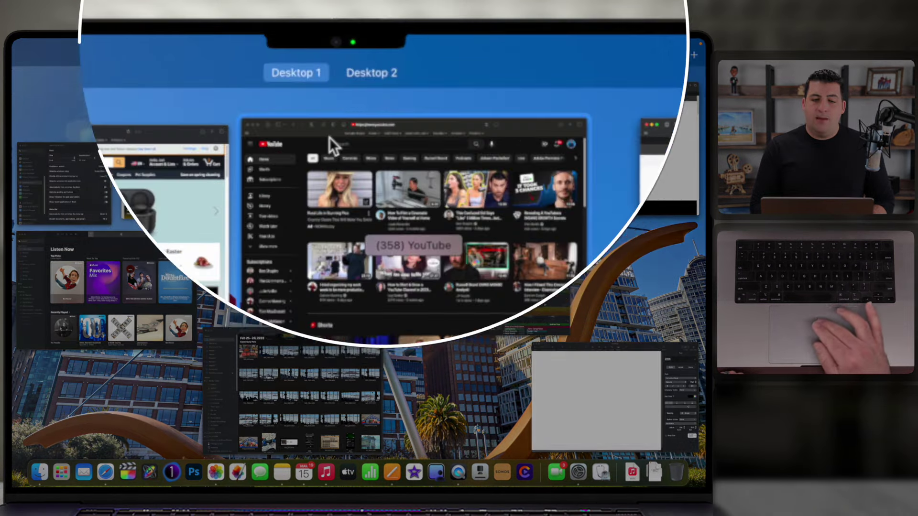
mouse_move(336, 59)
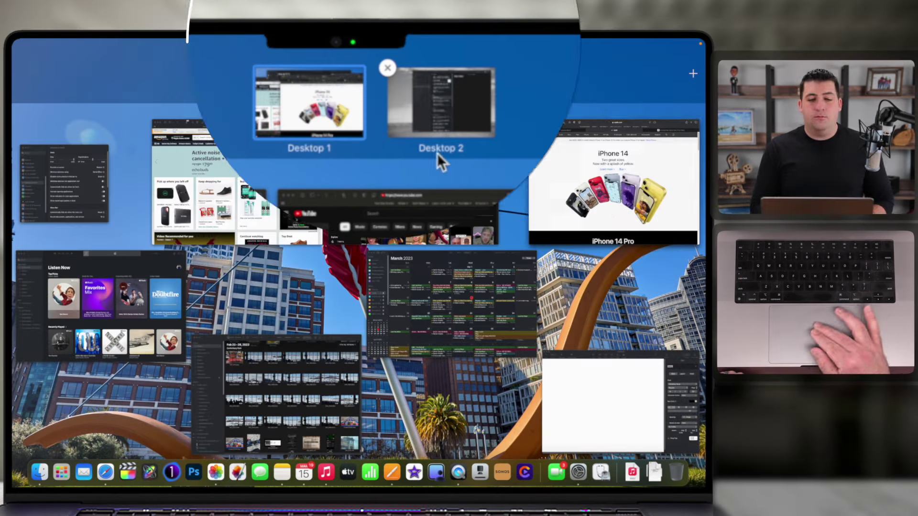
click(535, 170)
Add three new desktops in Mission Control.
key(ctrl+Up)
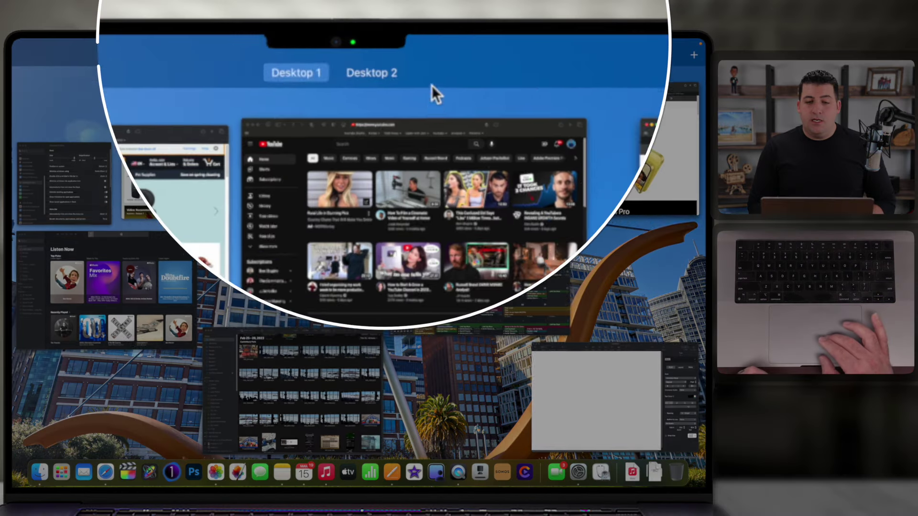
mouse_move(408, 62)
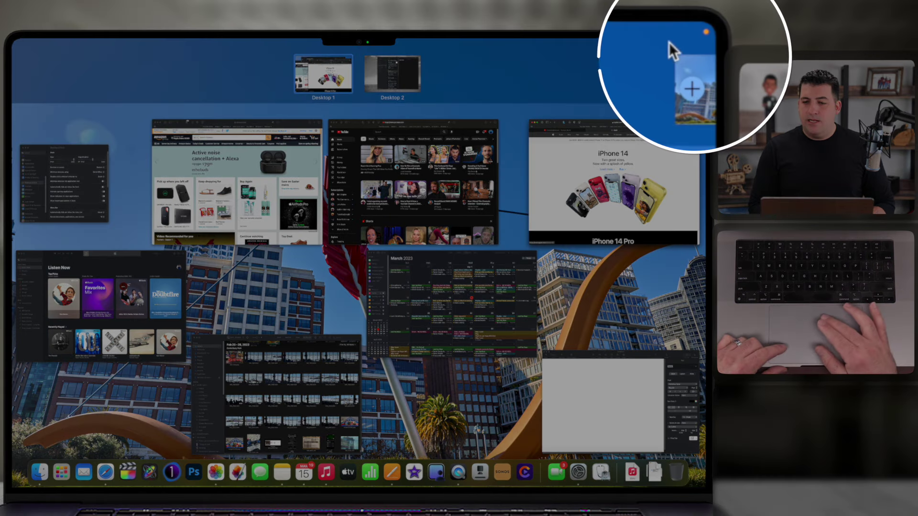
mouse_move(677, 71)
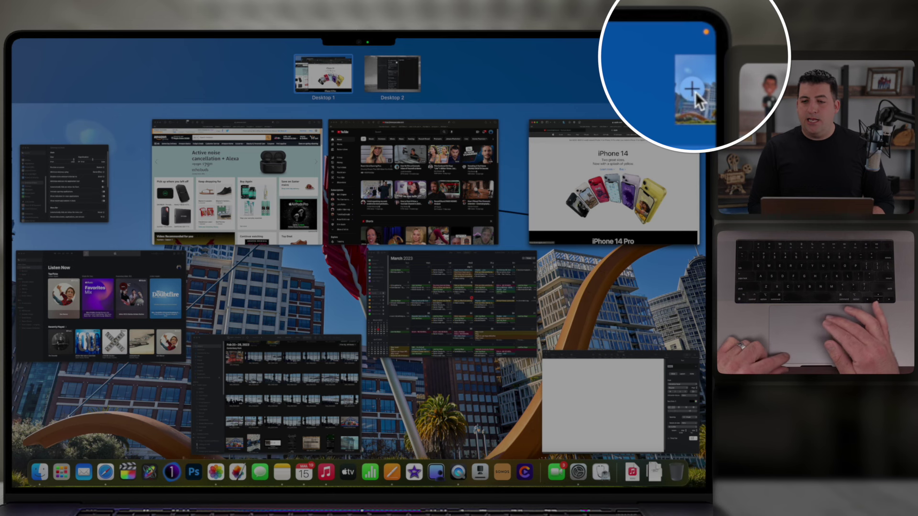
click(693, 75)
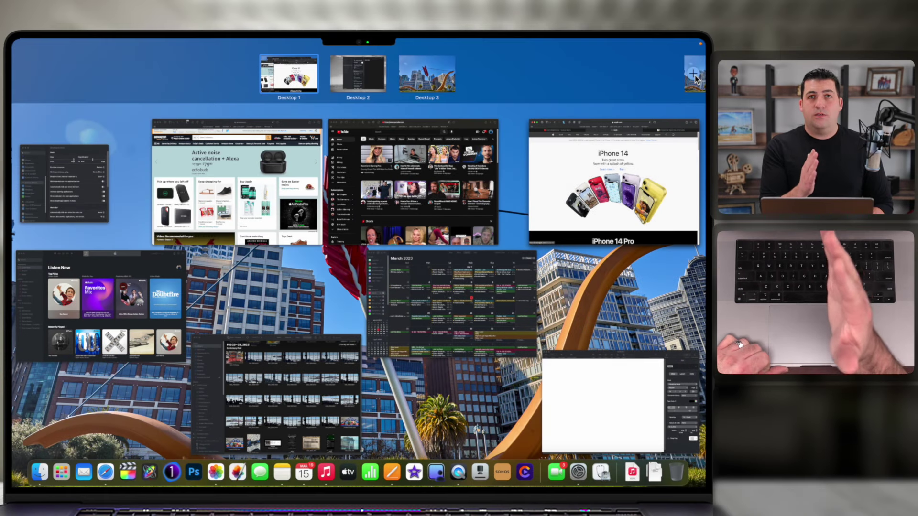
click(694, 76)
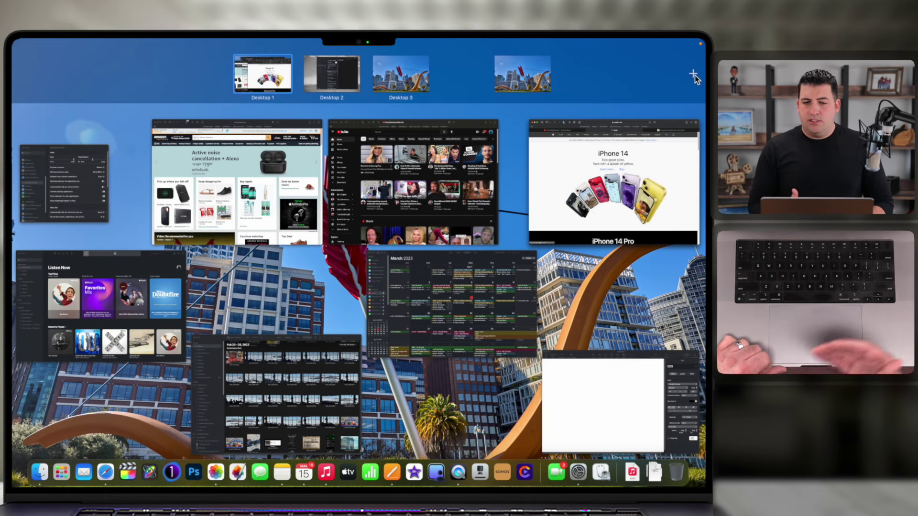
click(694, 76)
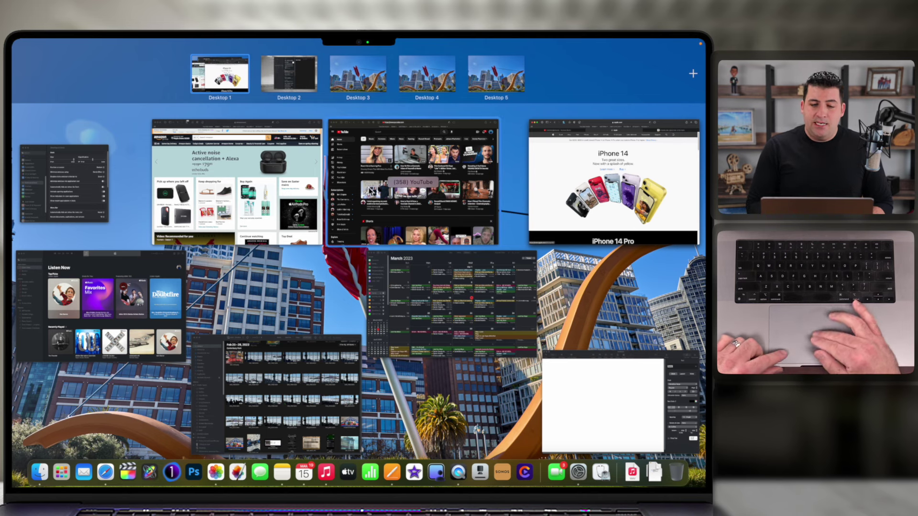
Move the YouTube window to Desktop 3 and the Amazon window to Desktop 4.
drag(413, 191, 353, 79)
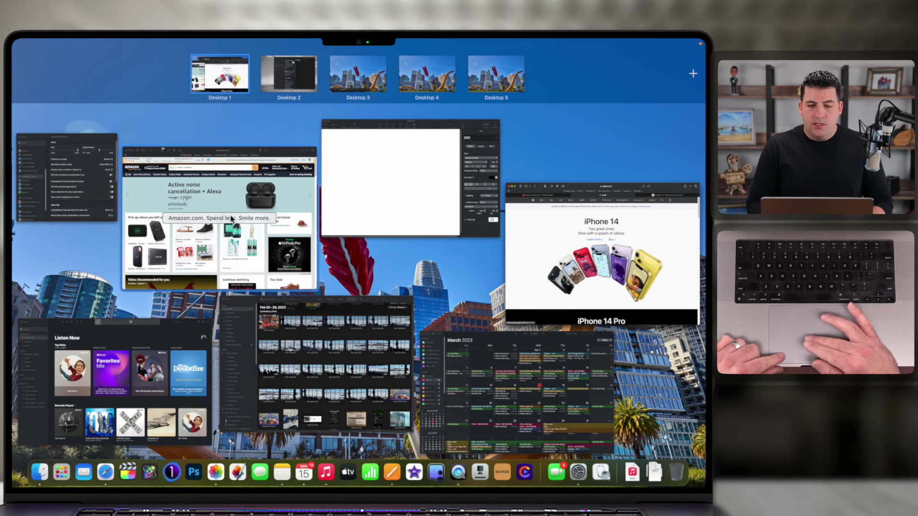
drag(234, 218, 440, 79)
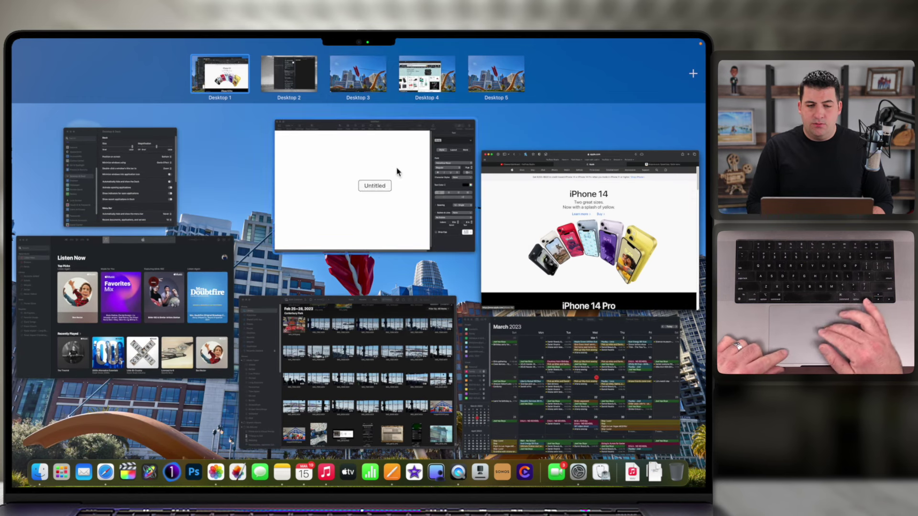
Open Desktop 3 with the YouTube window and return to Desktop 1 through Mission Control.
click(360, 86)
drag(404, 448, 523, 81)
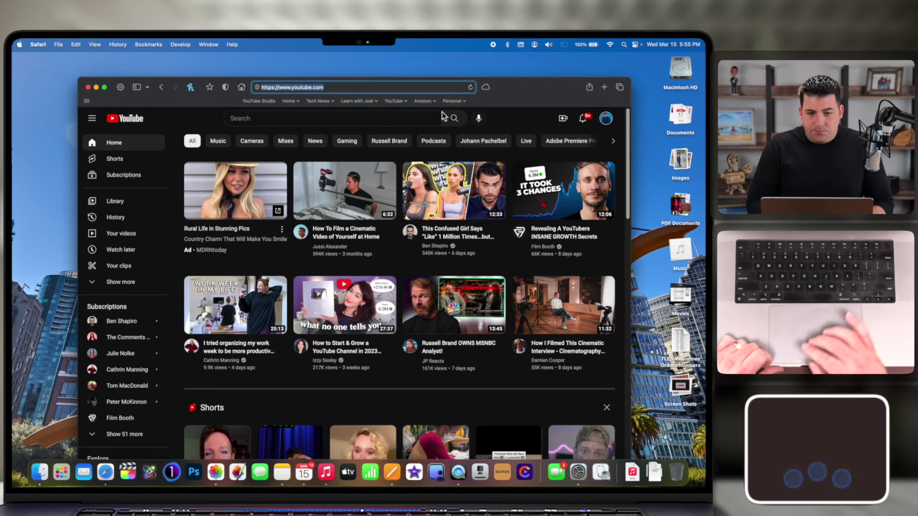
key(ctrl+Up)
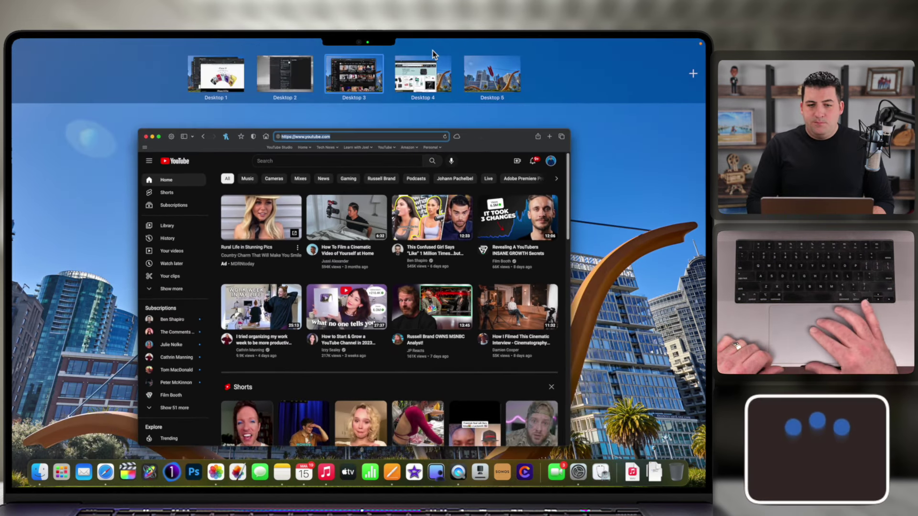
click(216, 74)
Move the Music window to Desktop 5 in Mission Control and place the Calendar window in its own full-screen space after it.
key(ctrl+Up)
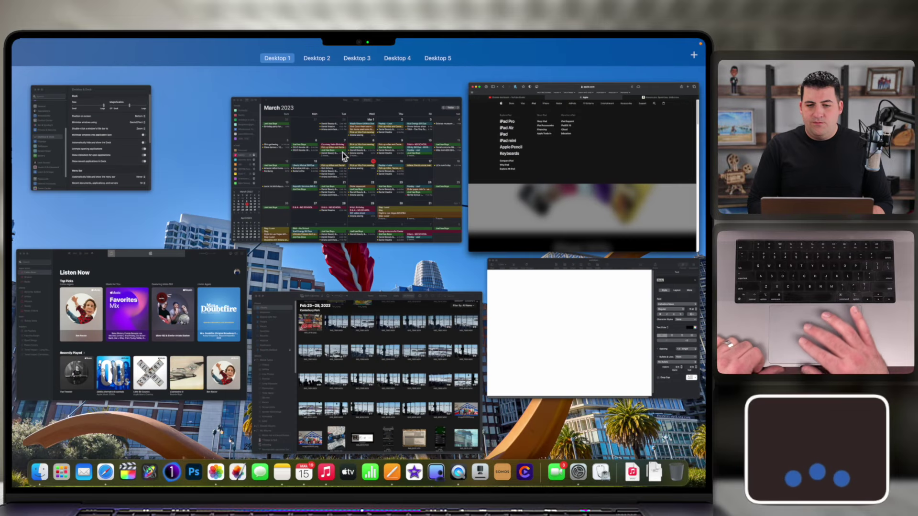
key(ctrl+Up)
drag(106, 335, 464, 77)
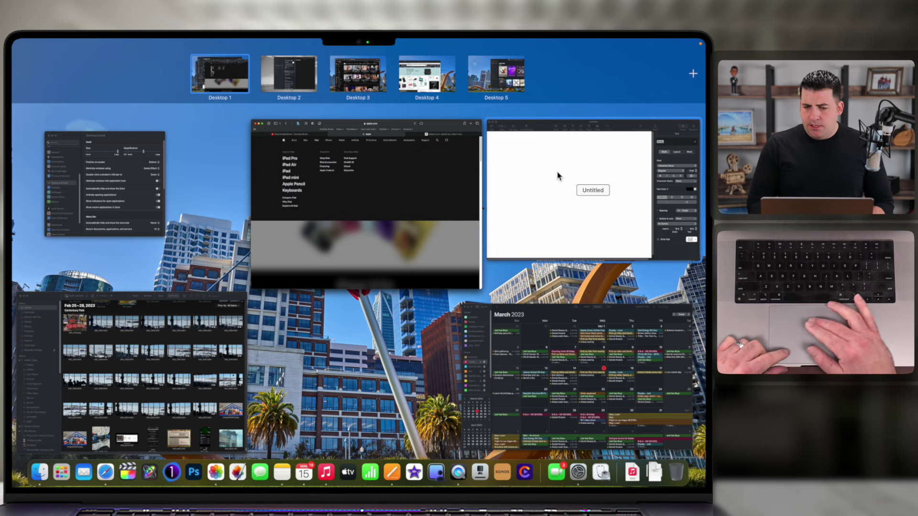
drag(518, 362, 498, 142)
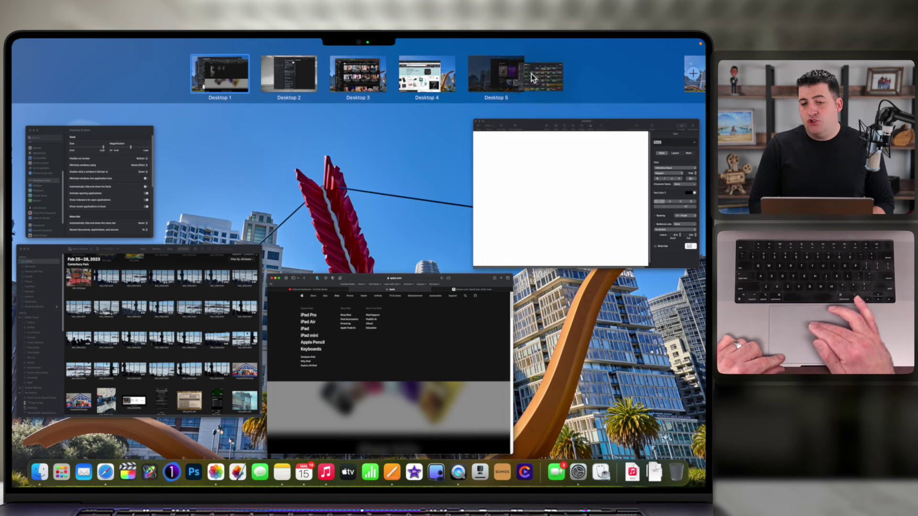
drag(593, 44, 553, 70)
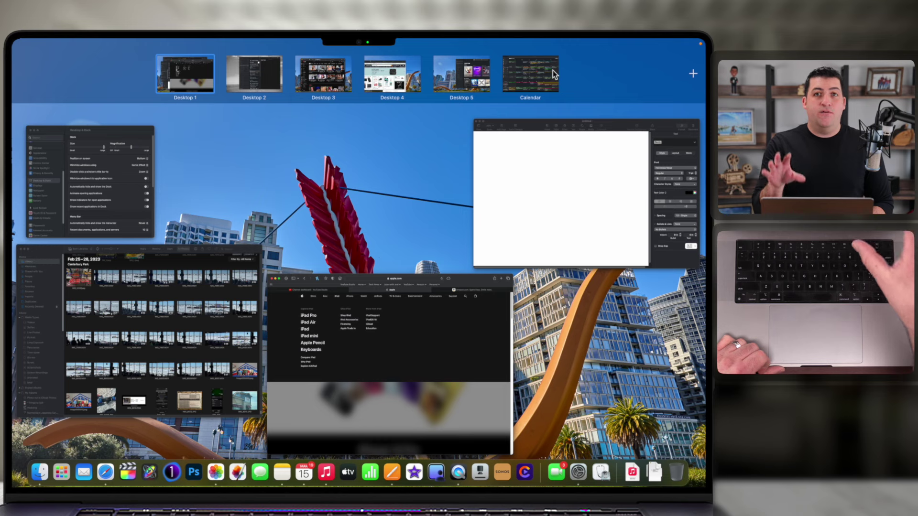
Open the full-screen Calendar space and return to Desktop 1.
click(552, 71)
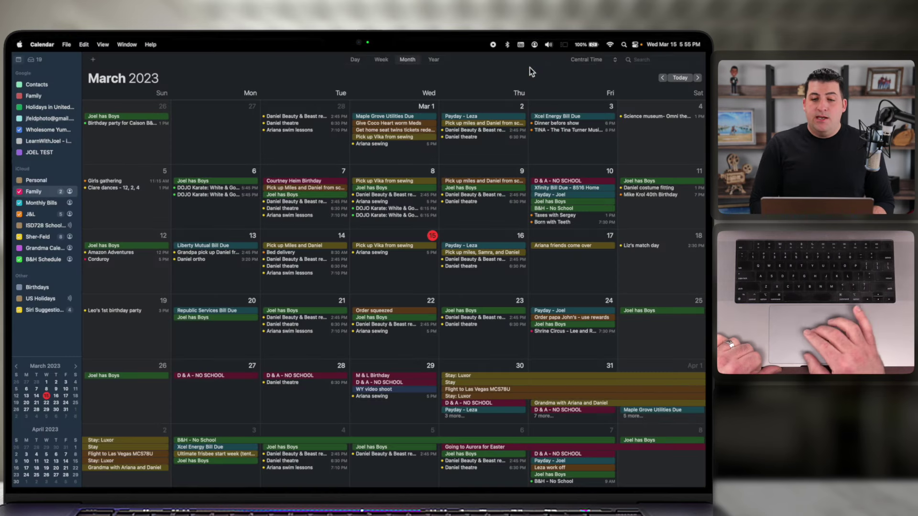
key(ctrl+Up)
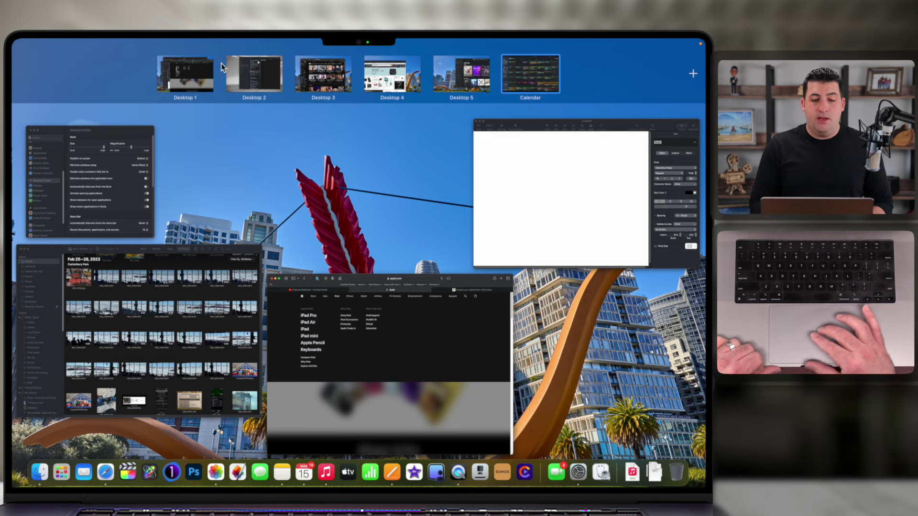
click(188, 76)
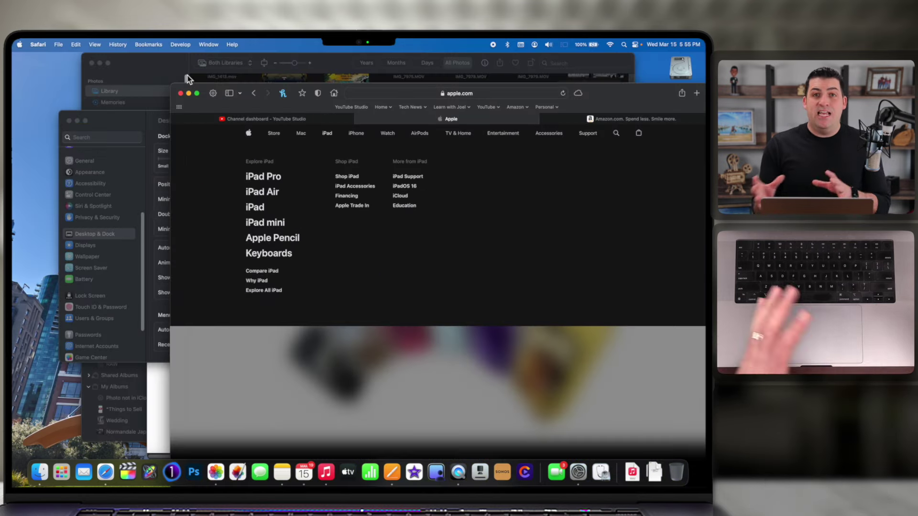
Switch from Desktop 1 through Desktop 2 and Desktop 3 to Desktop 4 with the Amazon window.
key(ctrl+Up)
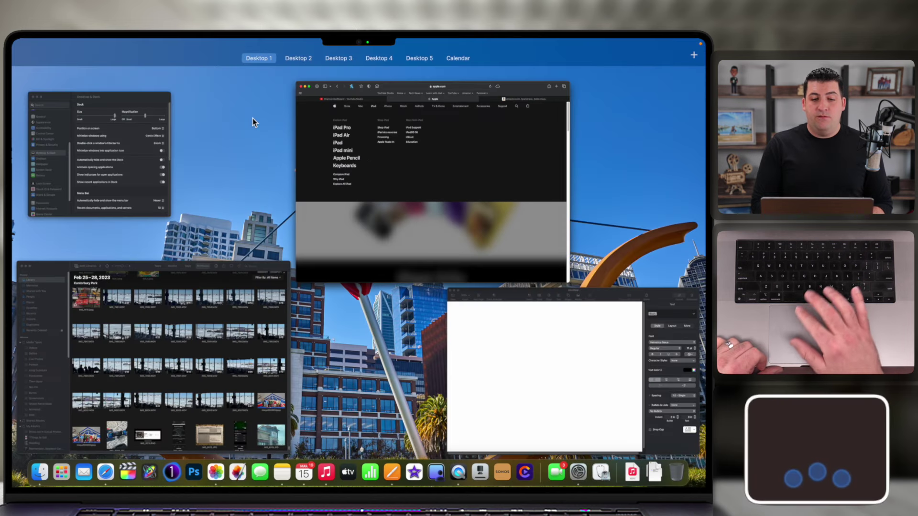
key(ctrl+Right)
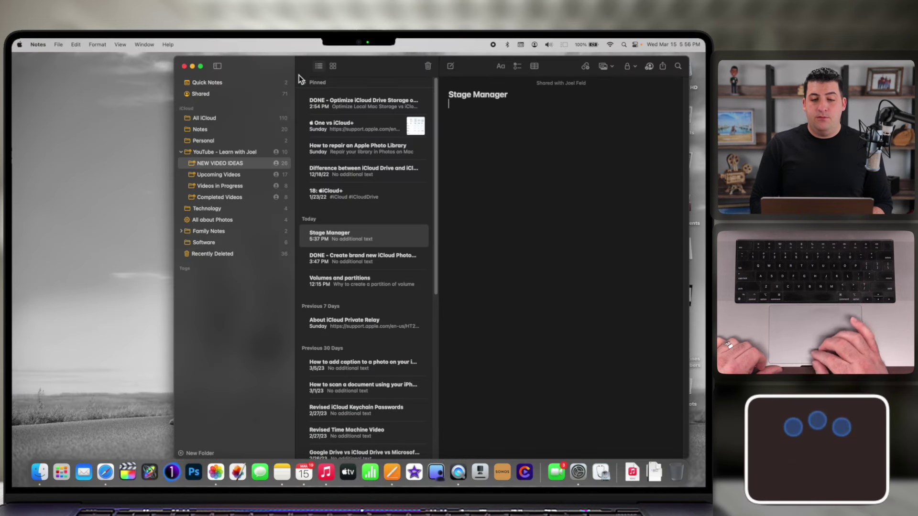
mouse_move(299, 76)
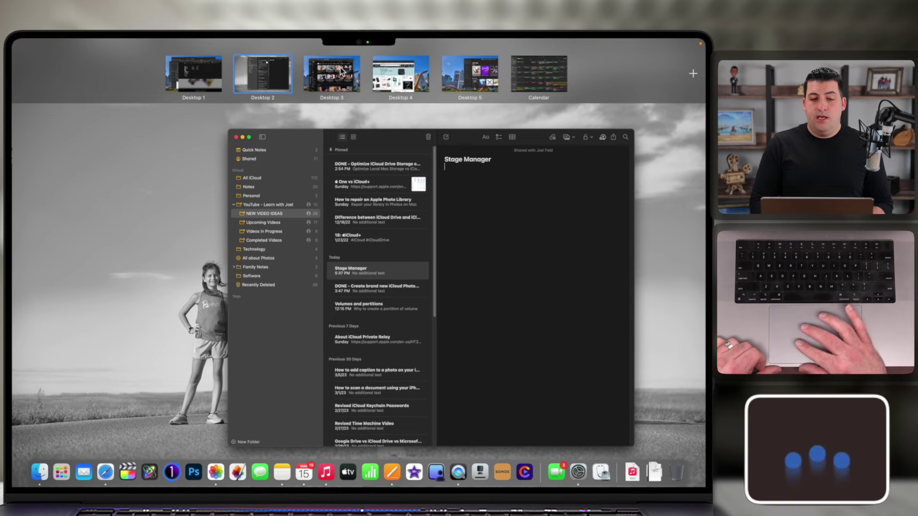
click(340, 67)
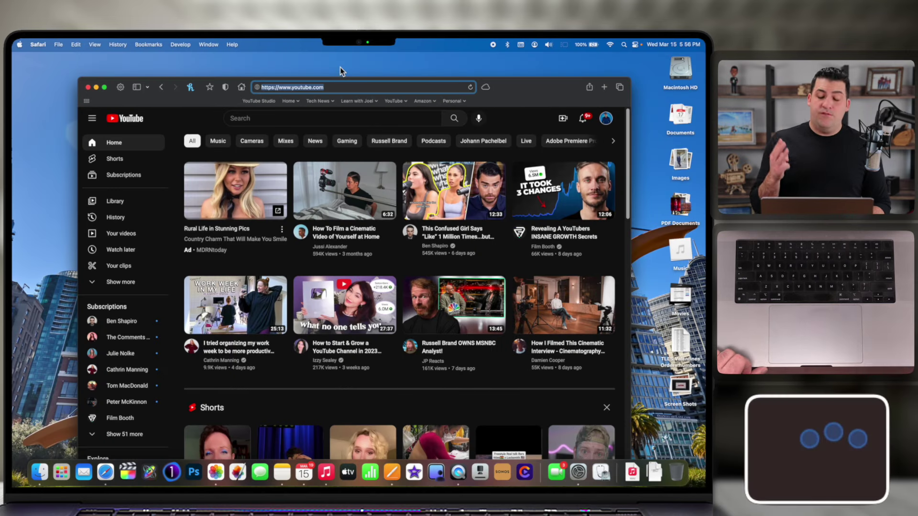
key(ctrl+Right)
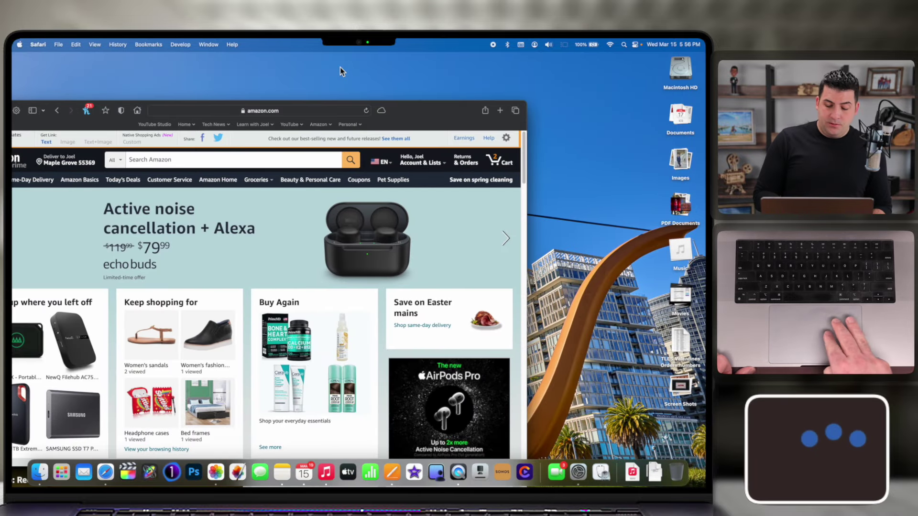
Move the Music window on Desktop 5 and the Amazon window on Desktop 4 fully into view.
key(ctrl+Right)
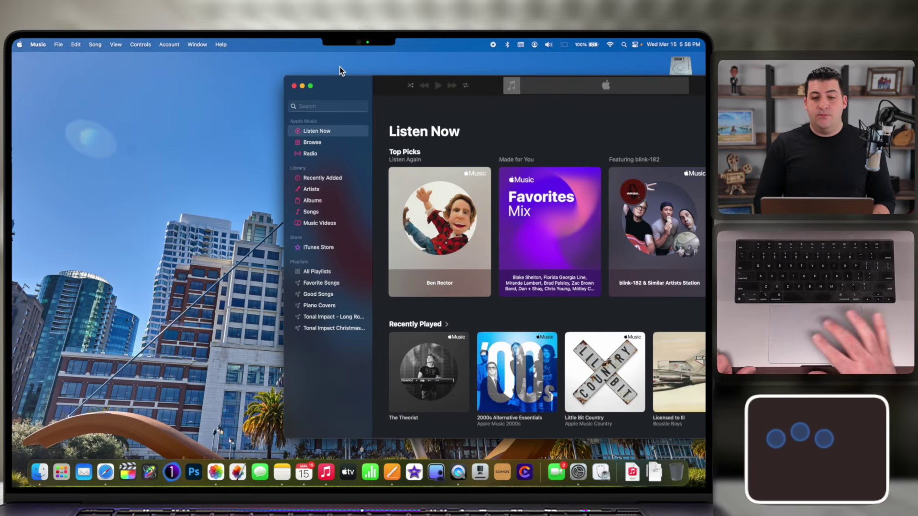
drag(350, 85, 144, 81)
key(ctrl+Left)
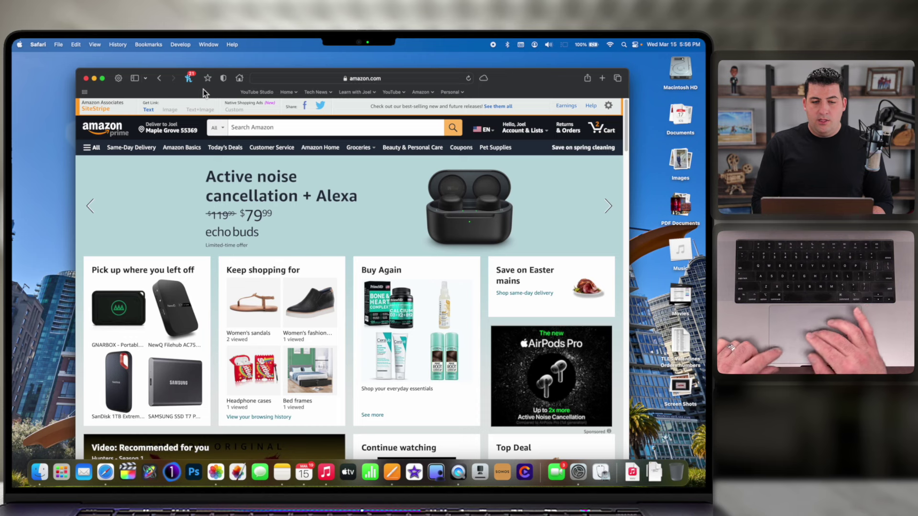
drag(202, 89, 202, 77)
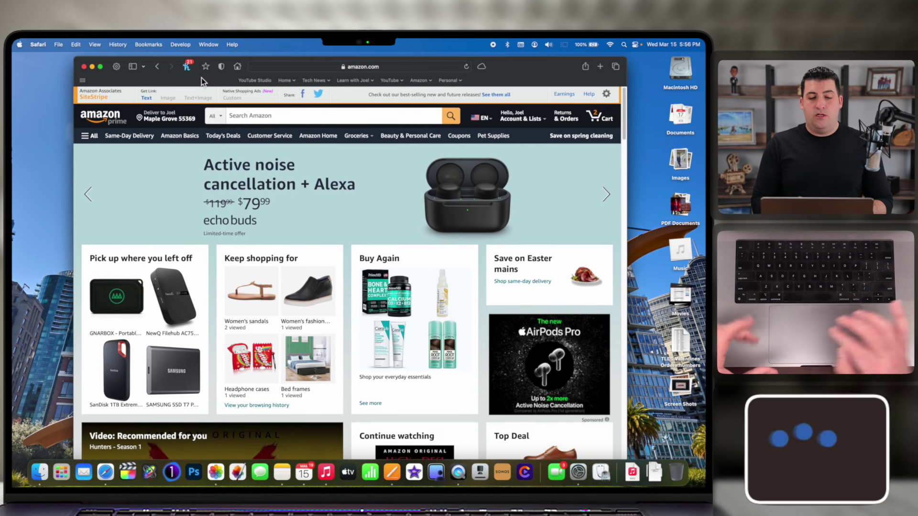
Shift the YouTube window on Desktop 3 slightly upward and return through Desktop 2 to Desktop 1.
key(ctrl+Left)
drag(171, 94, 170, 74)
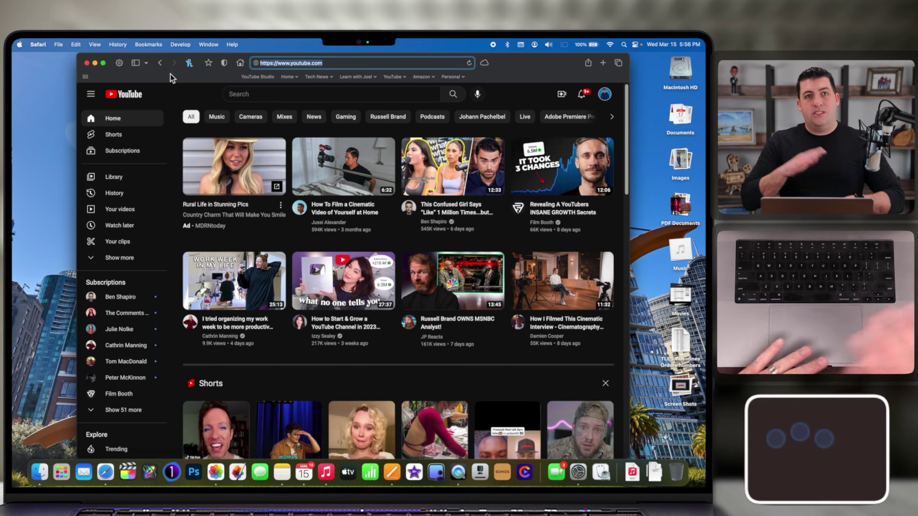
key(ctrl+Left)
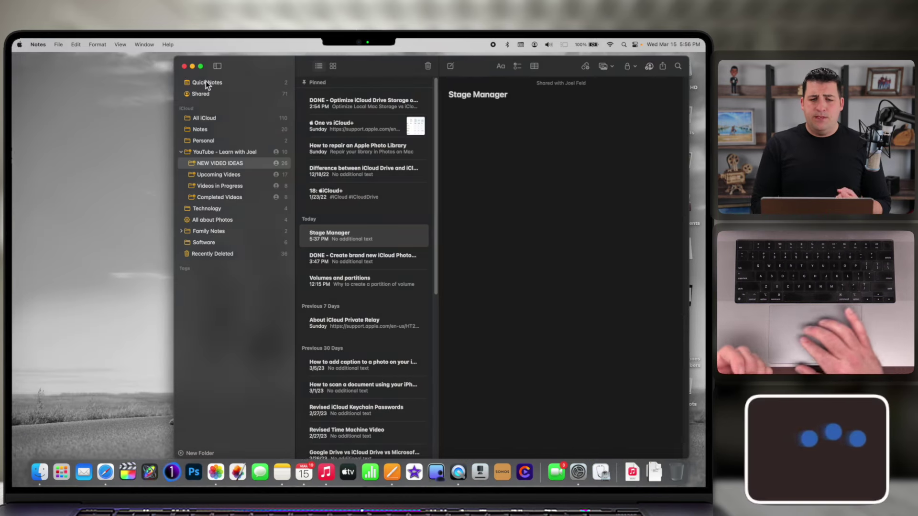
key(ctrl+Left)
key(ctrl+Left)
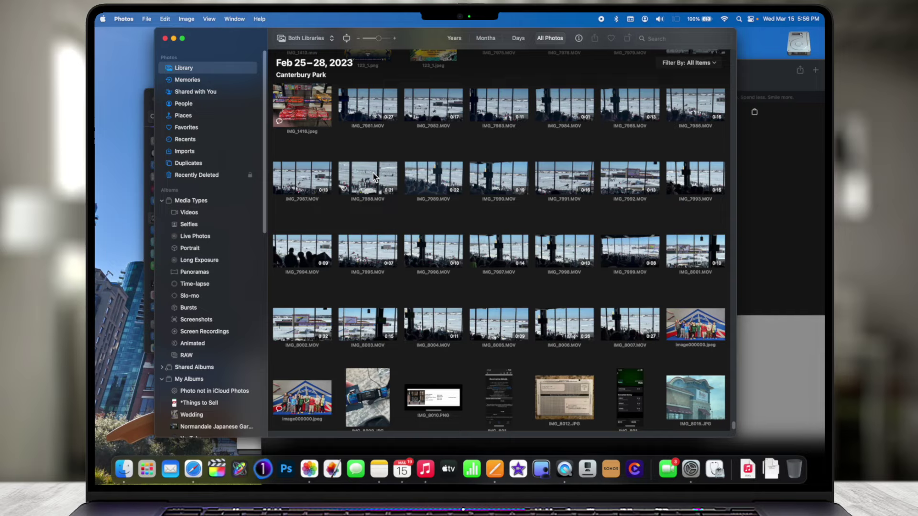
Open Desktop 3 through Mission Control and assign Safari to all desktops.
key(ctrl+Up)
mouse_move(339, 45)
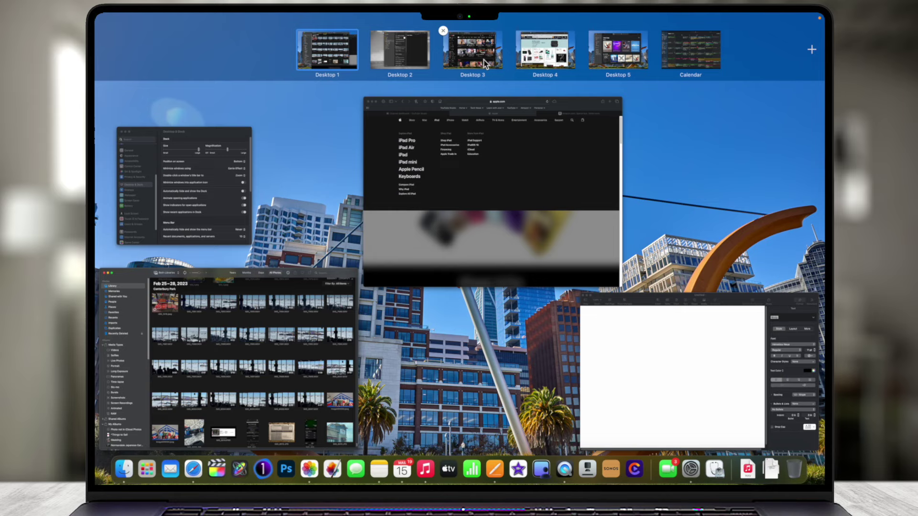
click(486, 63)
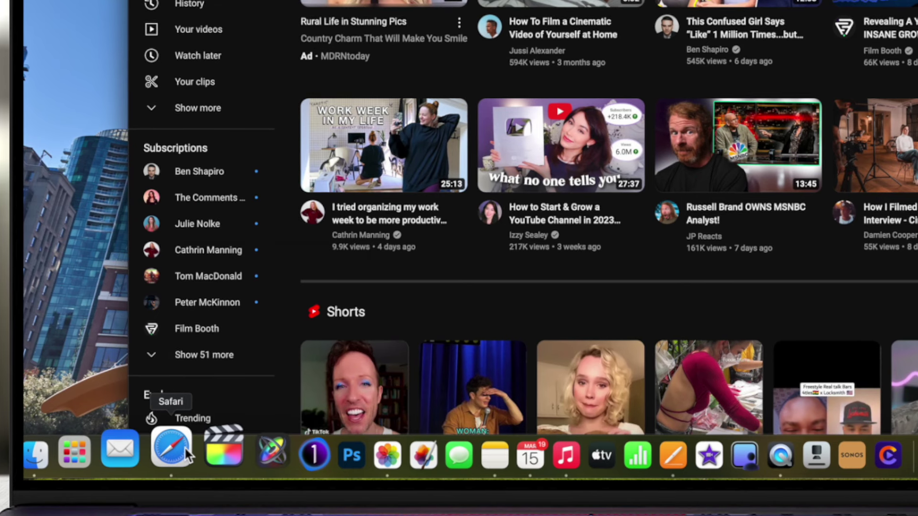
right_click(185, 447)
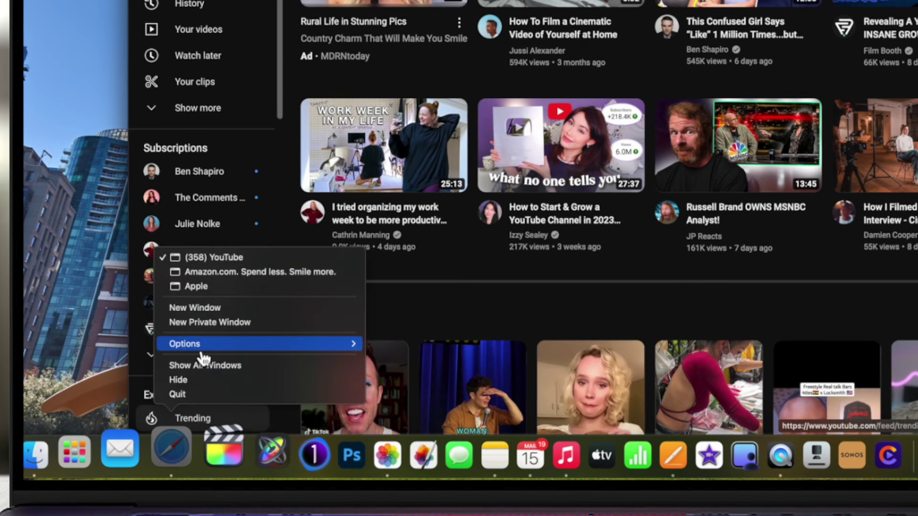
mouse_move(200, 344)
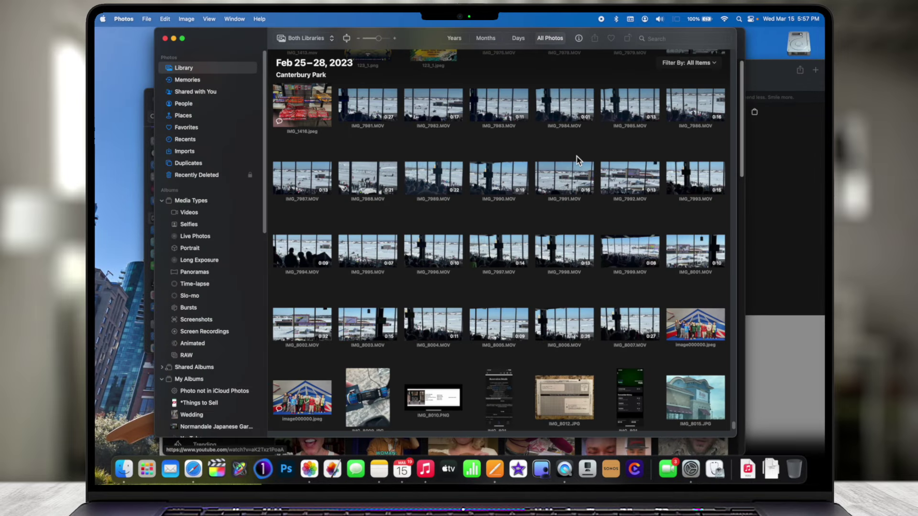
Bring Safari to the front on Desktop 1 and review the distribution of its windows in Mission Control.
click(193, 469)
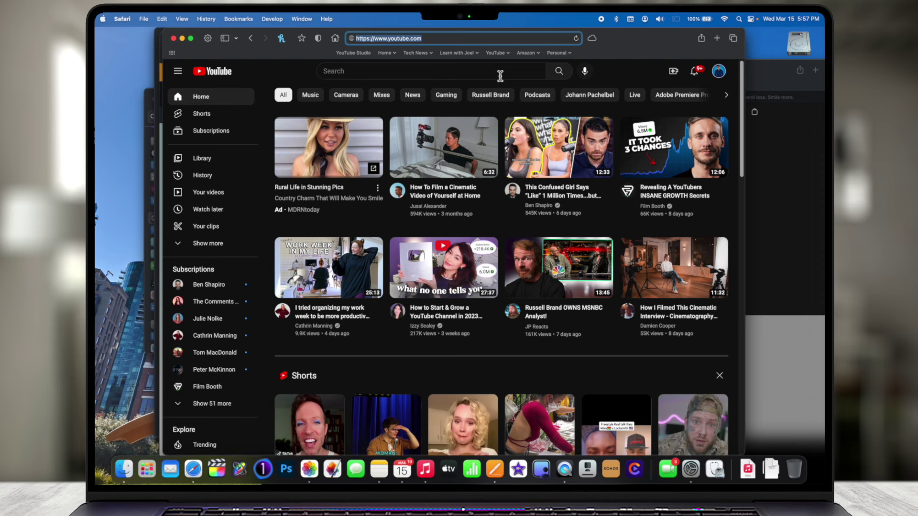
key(ctrl+Up)
mouse_move(405, 52)
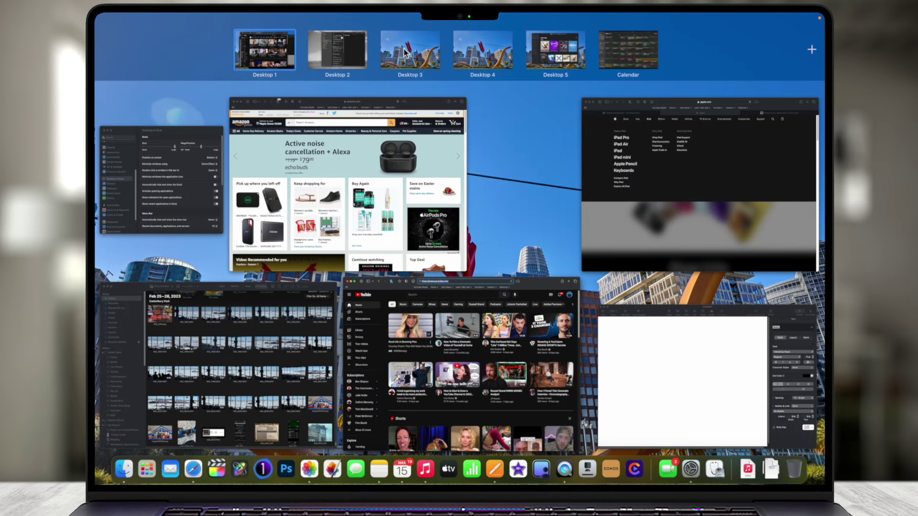
key(ctrl+Up)
right_click(193, 471)
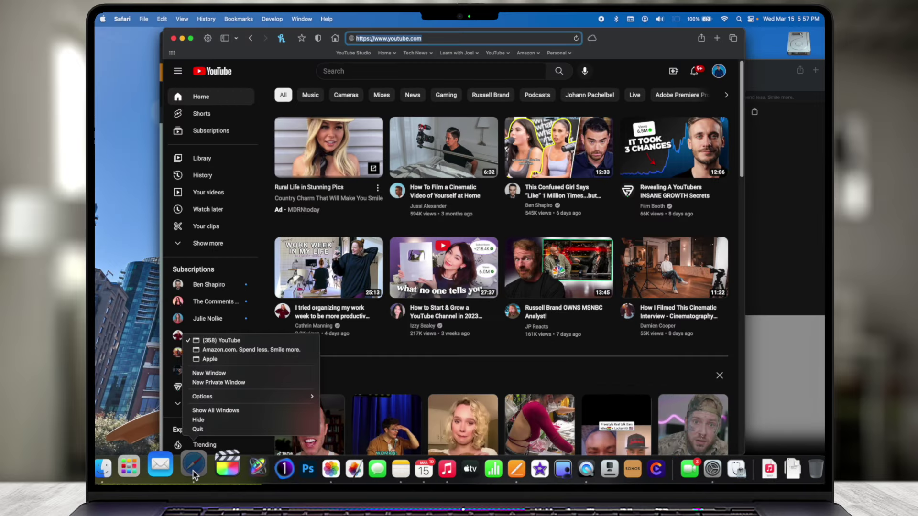
mouse_move(206, 397)
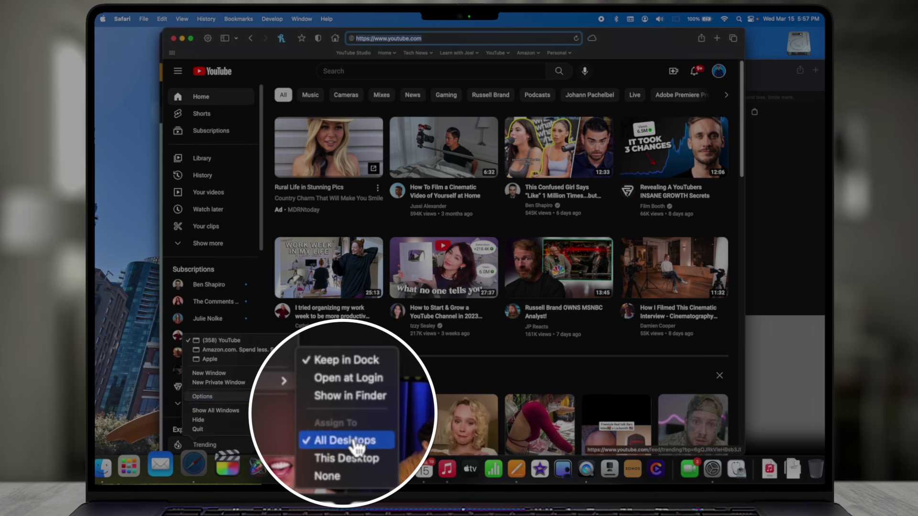
click(355, 458)
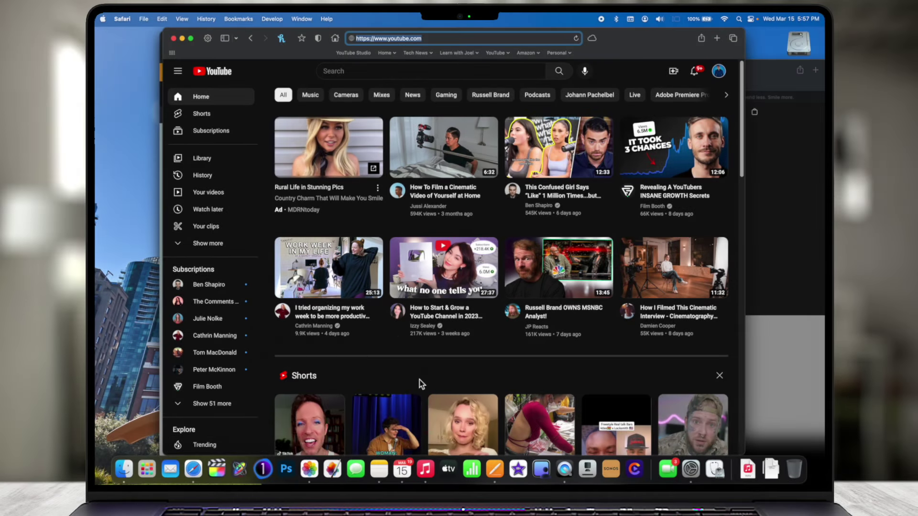
Open Desktop 4 through Mission Control and activate Safari from there to jump to its assigned desktop.
key(ctrl+Up)
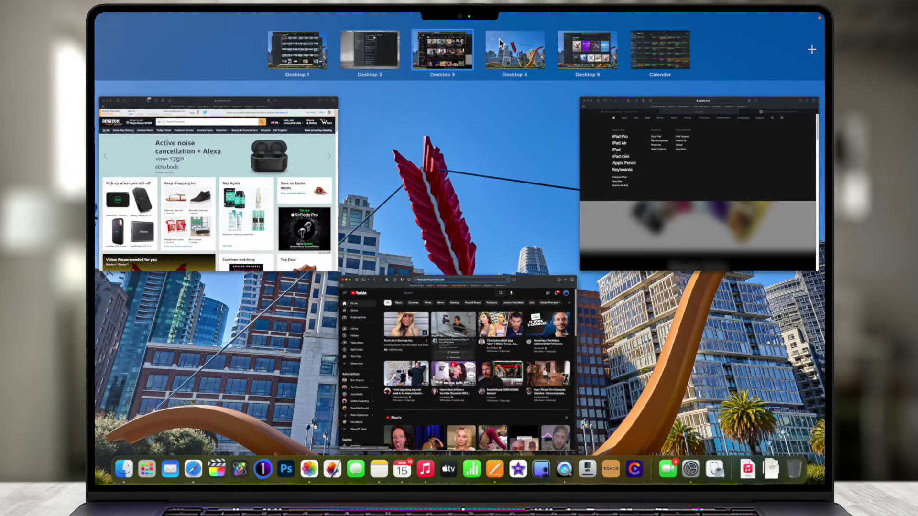
click(521, 55)
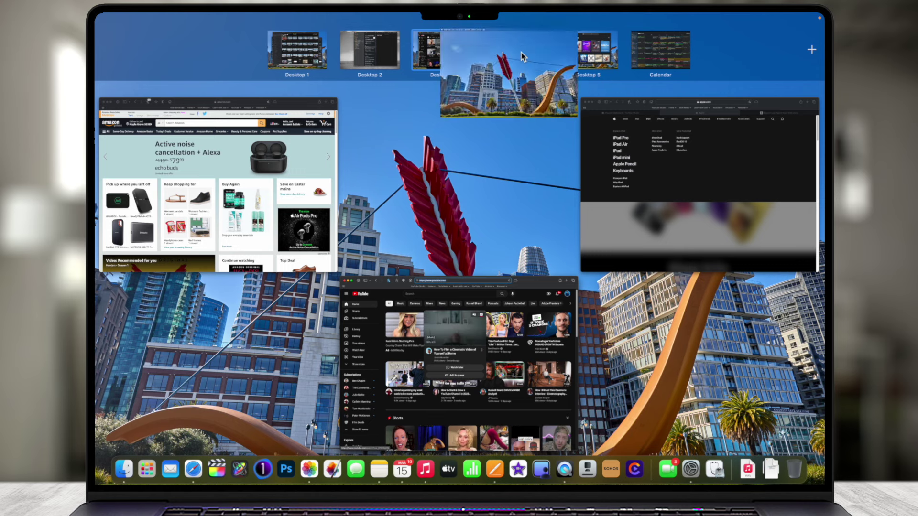
click(192, 474)
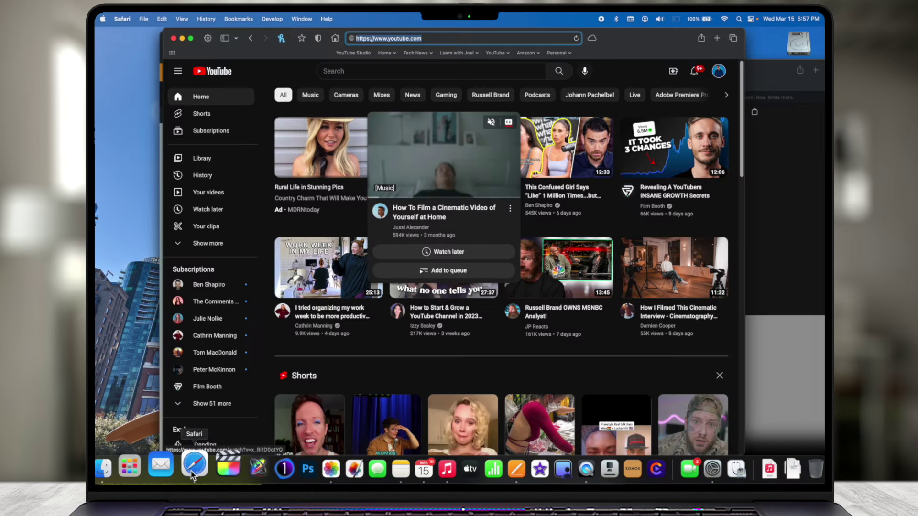
Quit Safari, open Desktop 5 through Mission Control and relaunch Safari from there.
click(122, 18)
click(153, 151)
key(ctrl+Up)
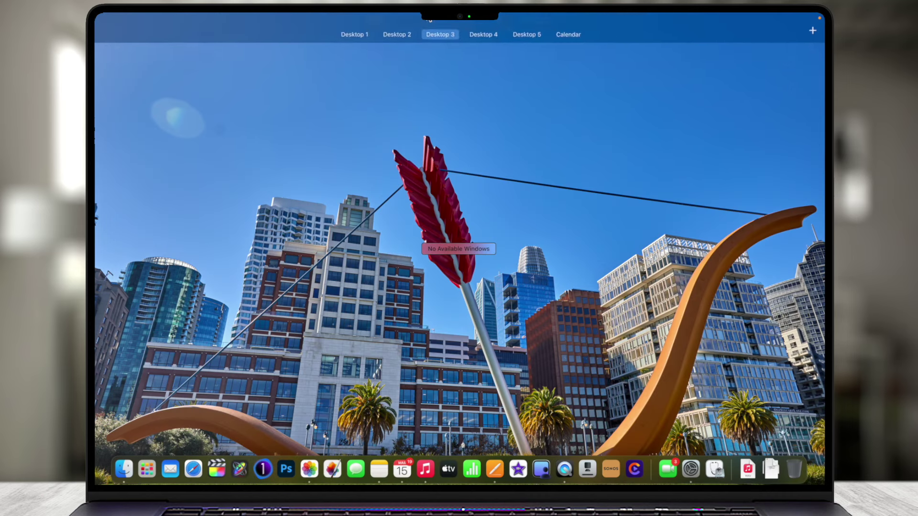
mouse_move(476, 24)
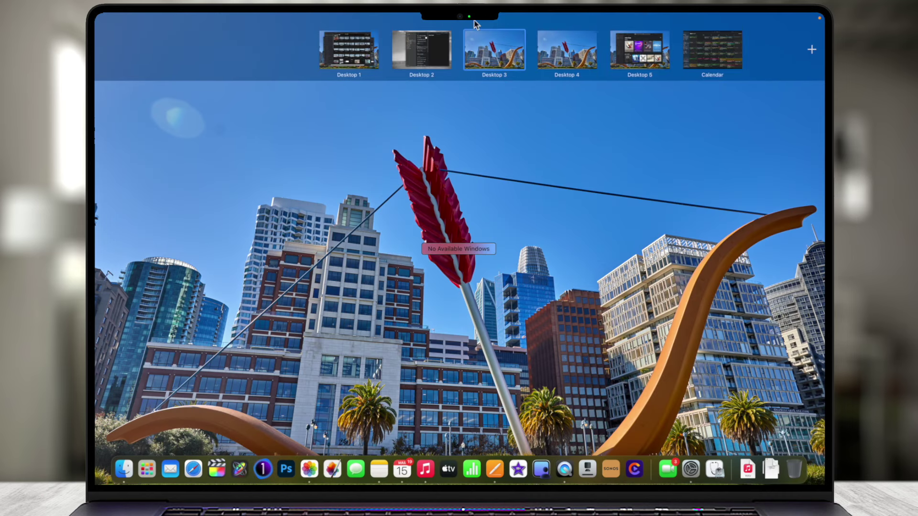
click(649, 57)
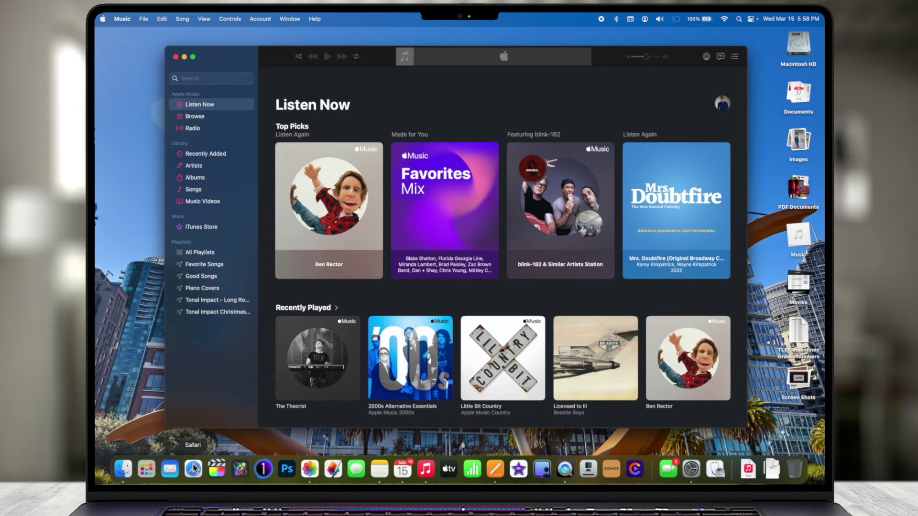
click(193, 468)
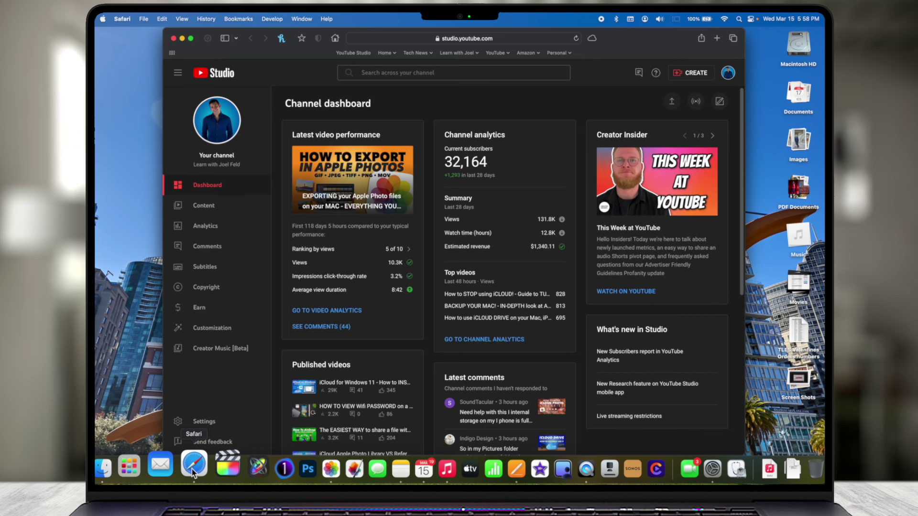
Add a new desktop after the Calendar space in Mission Control and open it.
key(ctrl+Up)
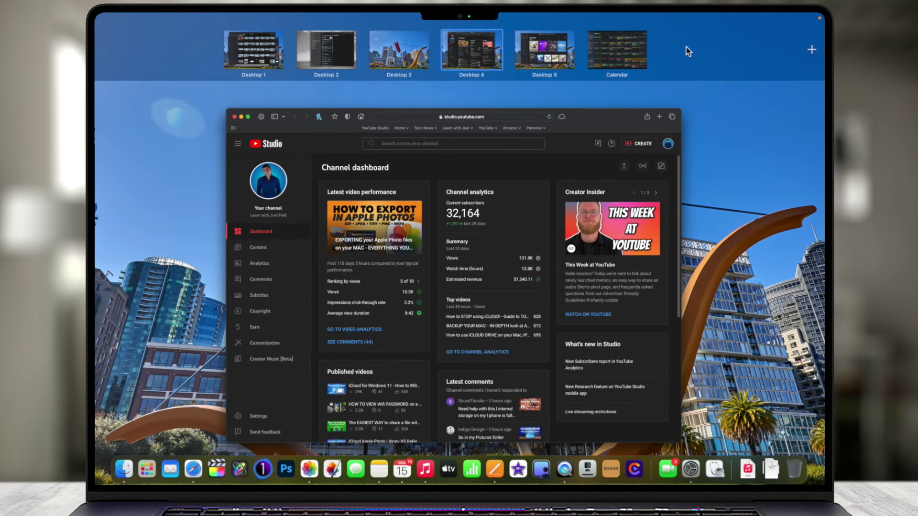
click(812, 49)
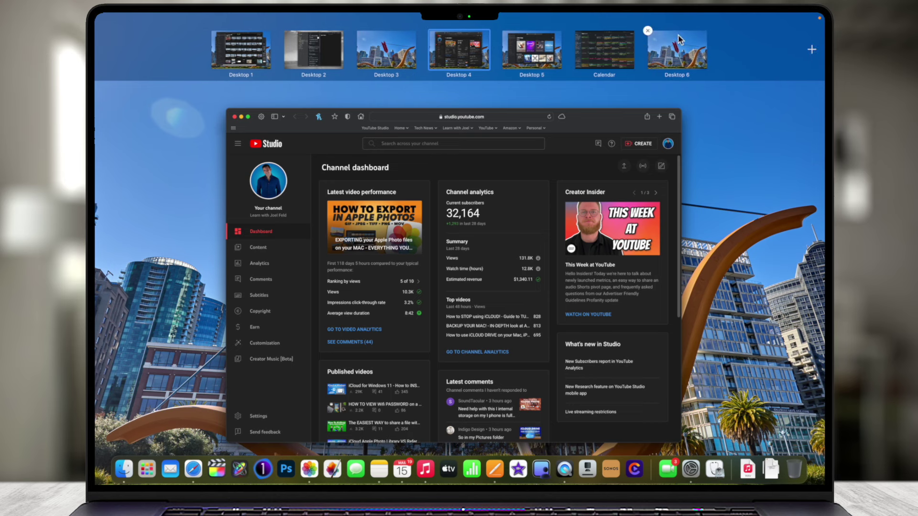
click(685, 50)
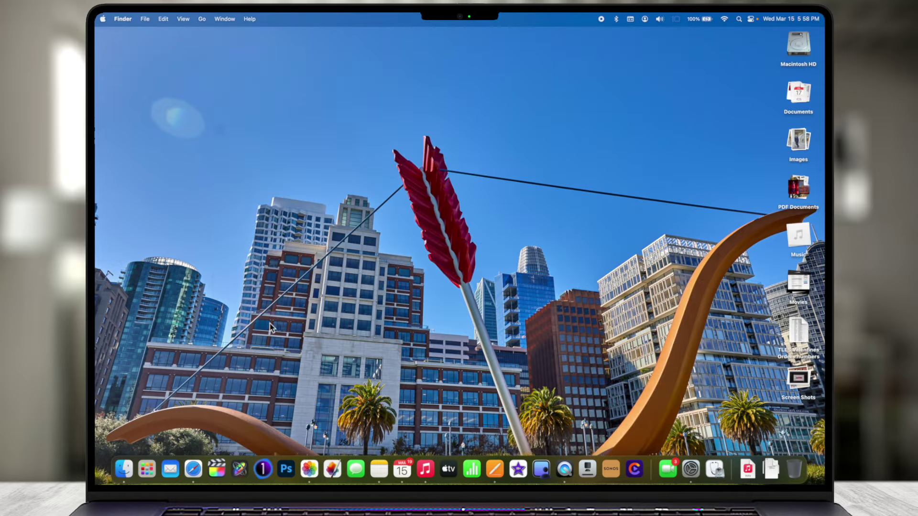
Activate Photos, move its window from Desktop 1 to Desktop 4 in Mission Control and open that desktop.
click(316, 471)
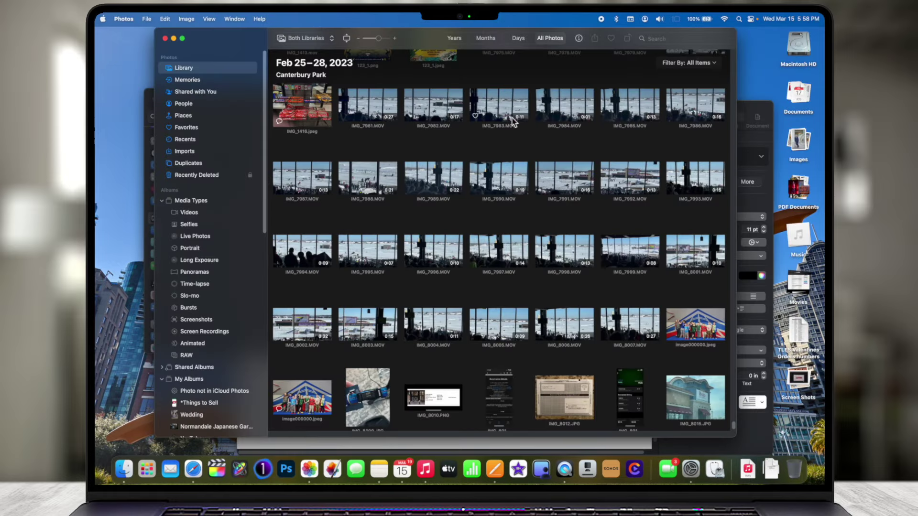
key(ctrl+Up)
drag(330, 306, 451, 52)
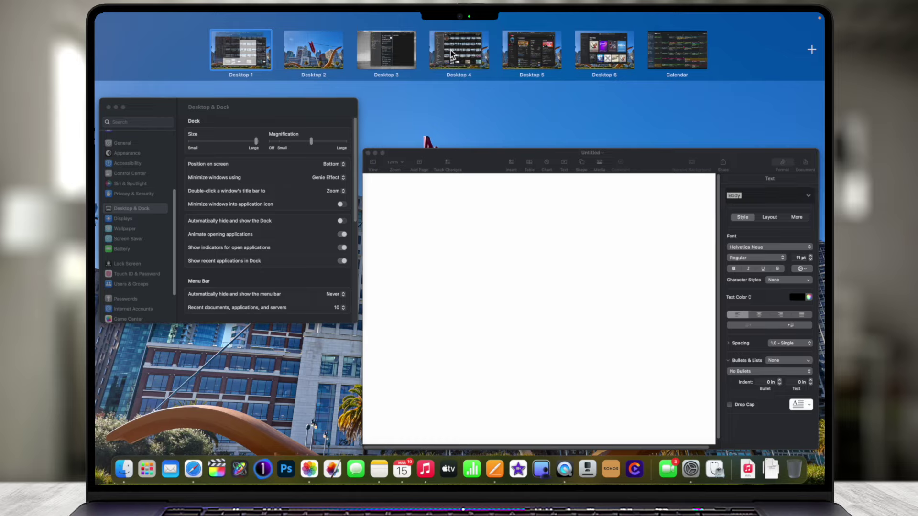
click(454, 52)
Switch the Photos library view to the Shared Library.
scroll(379, 214, up, 5)
scroll(378, 214, up, 15)
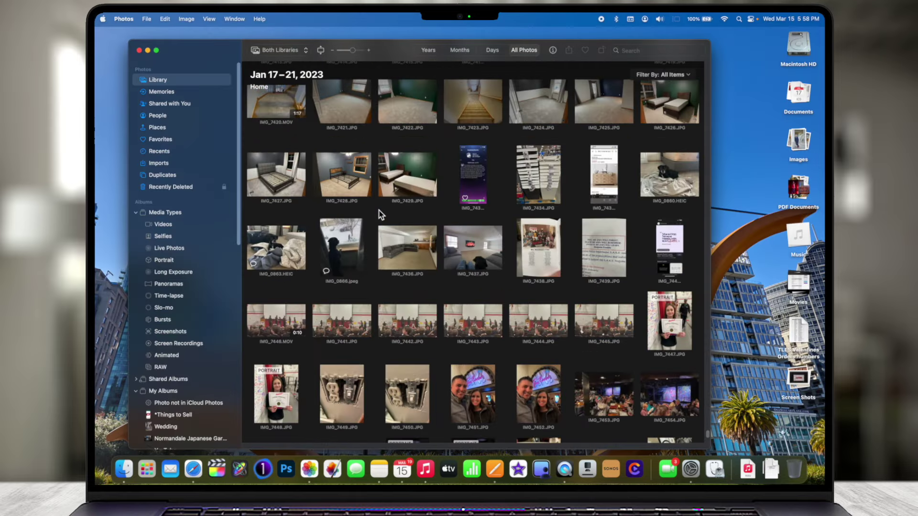
scroll(379, 214, up, 3)
click(280, 50)
click(280, 69)
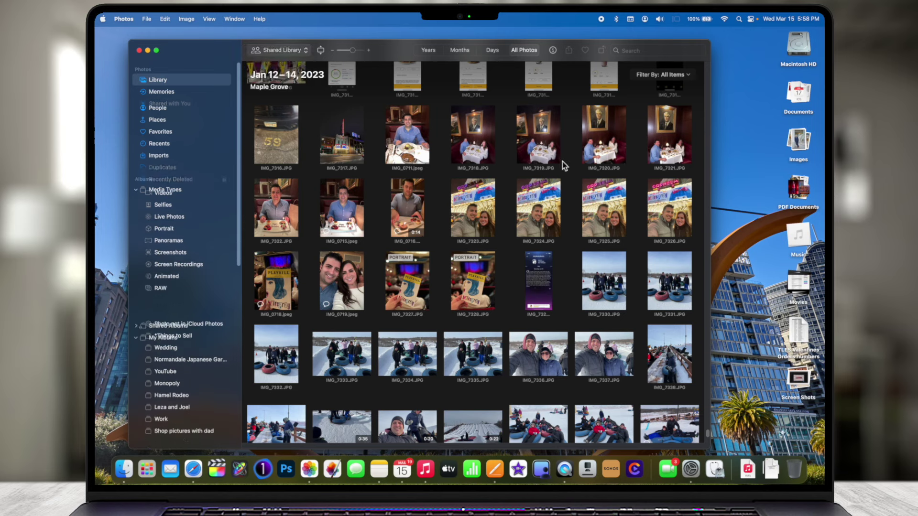
Preview the San Francisco-437.jpg photo and set it as the wallpaper of Desktop 4.
click(535, 330)
double_click(535, 329)
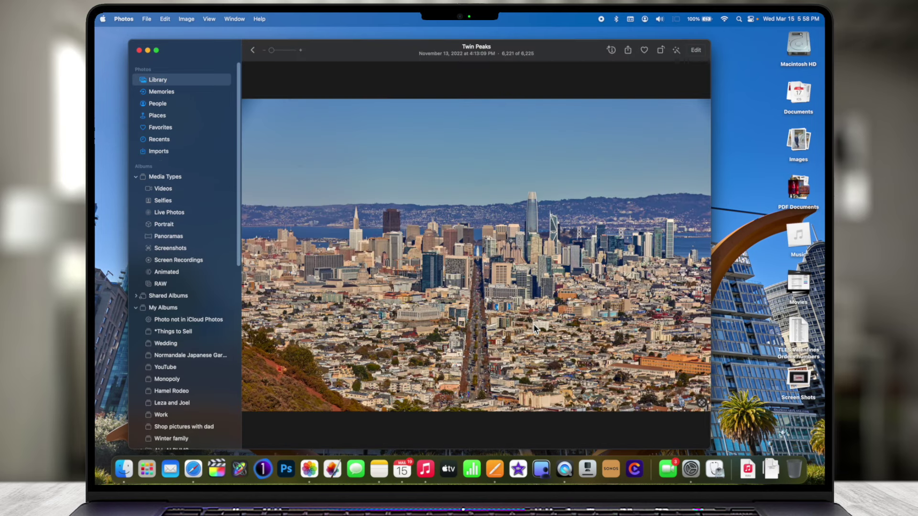
double_click(533, 323)
click(569, 50)
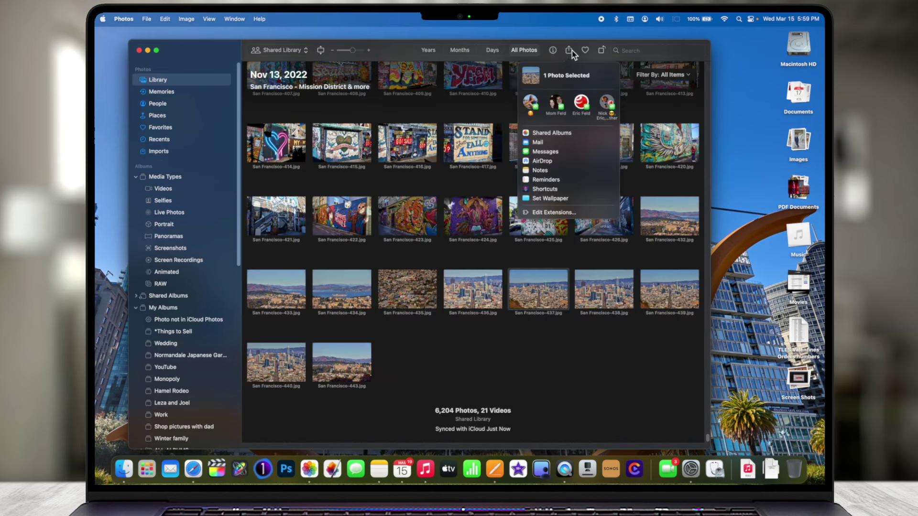
click(552, 199)
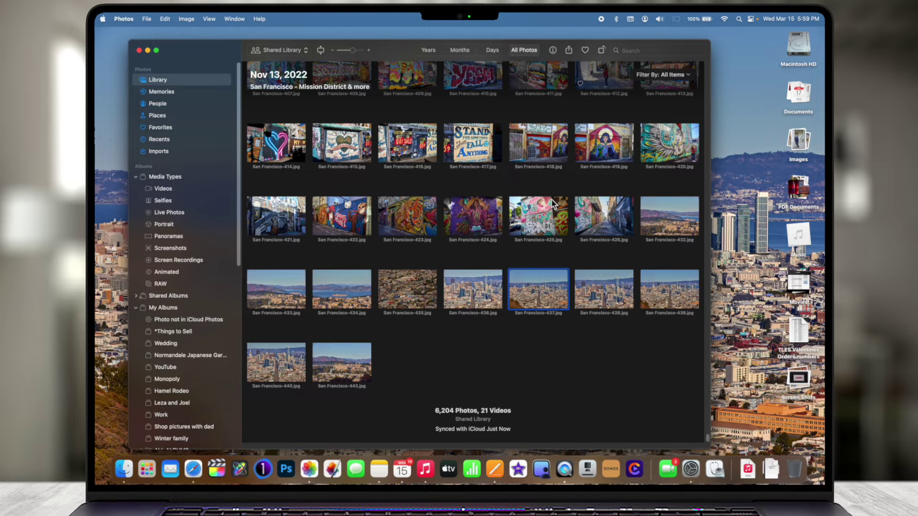
Open Desktop 5, minimize the YouTube Studio window and check the desktop in Mission Control.
key(ctrl+Up)
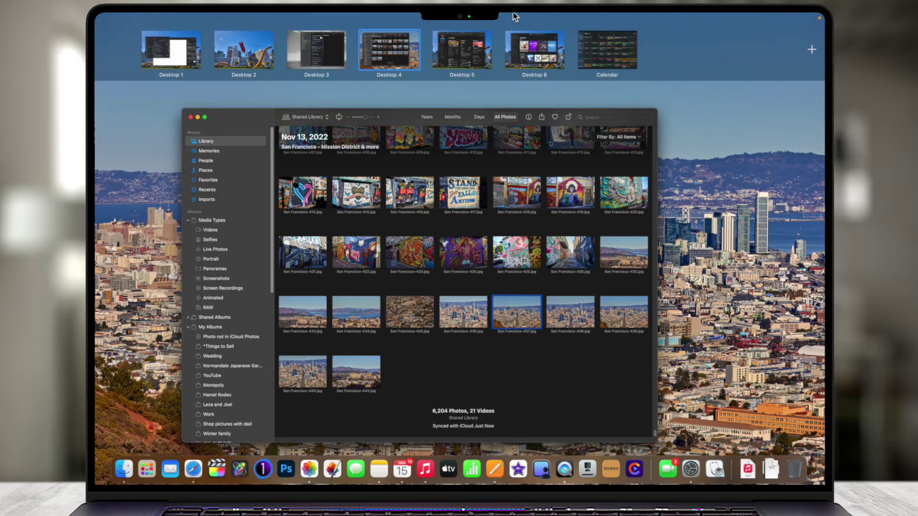
click(462, 54)
click(182, 39)
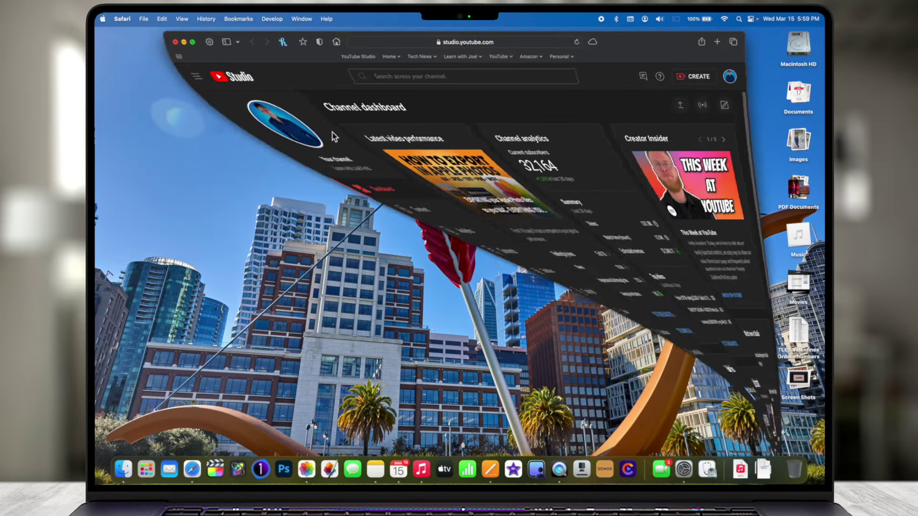
key(ctrl+Up)
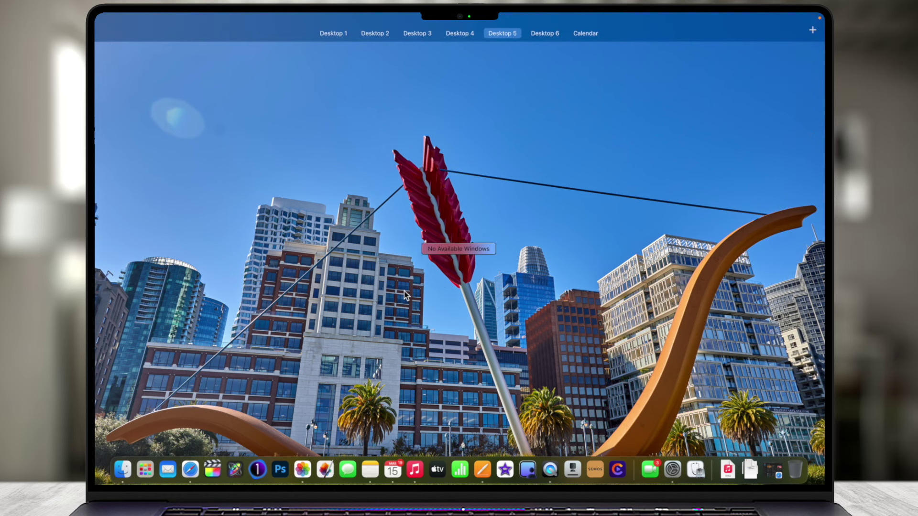
Open Desktop 4 from Mission Control and move the Photos window aside to view the San Francisco wallpaper.
mouse_move(385, 29)
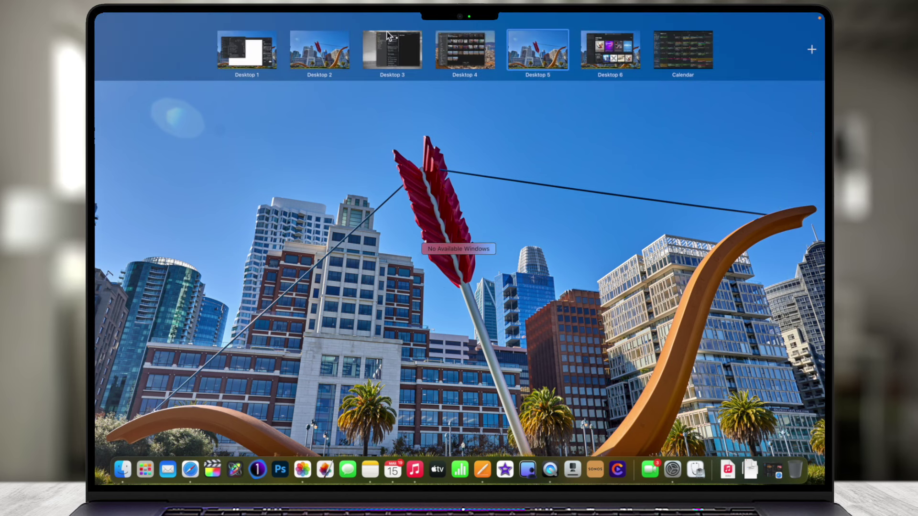
click(463, 43)
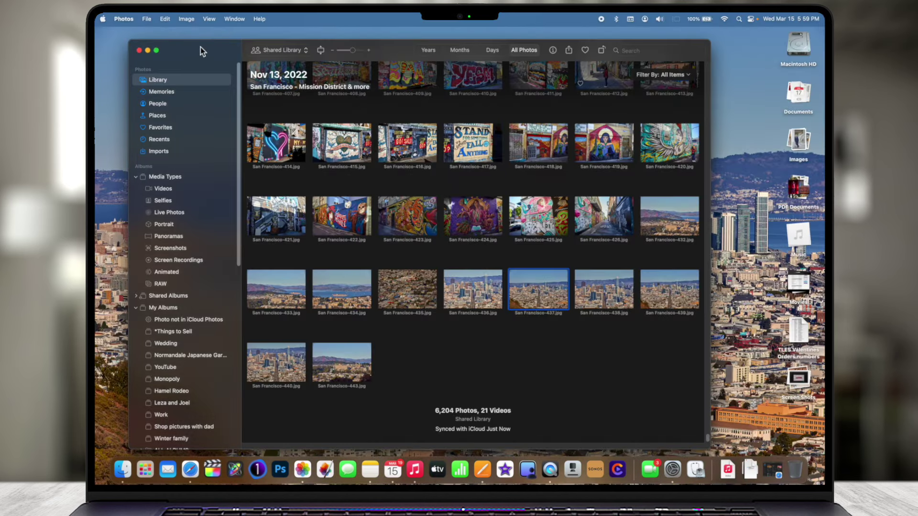
click(199, 51)
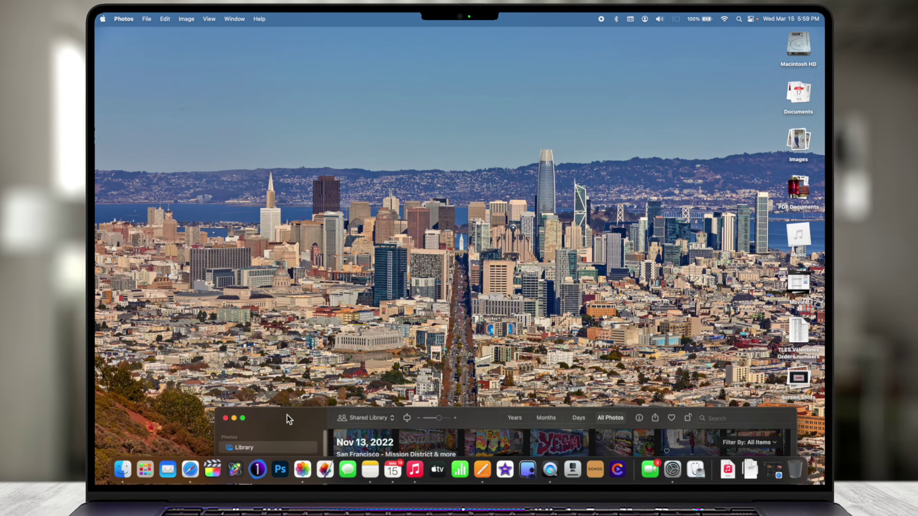
drag(287, 415, 280, 340)
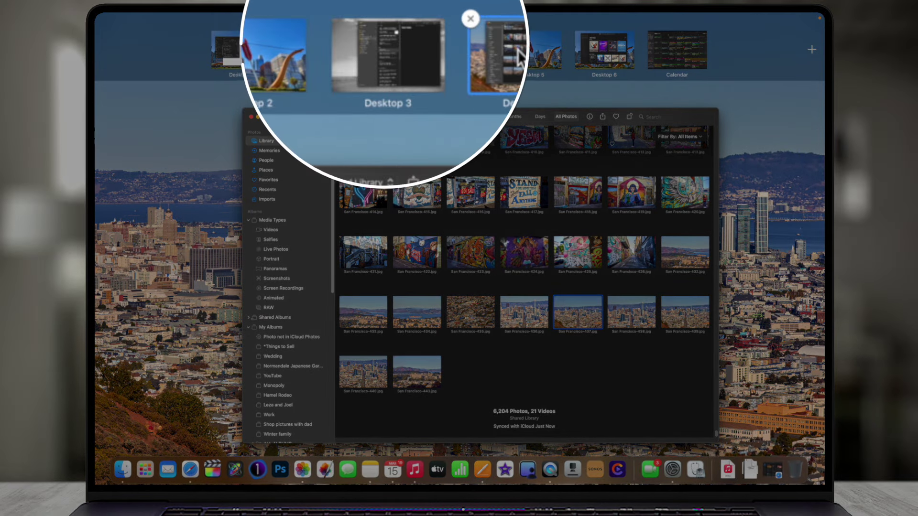
Remove all the additional desktops in Mission Control and take Calendar out of full screen.
mouse_move(412, 41)
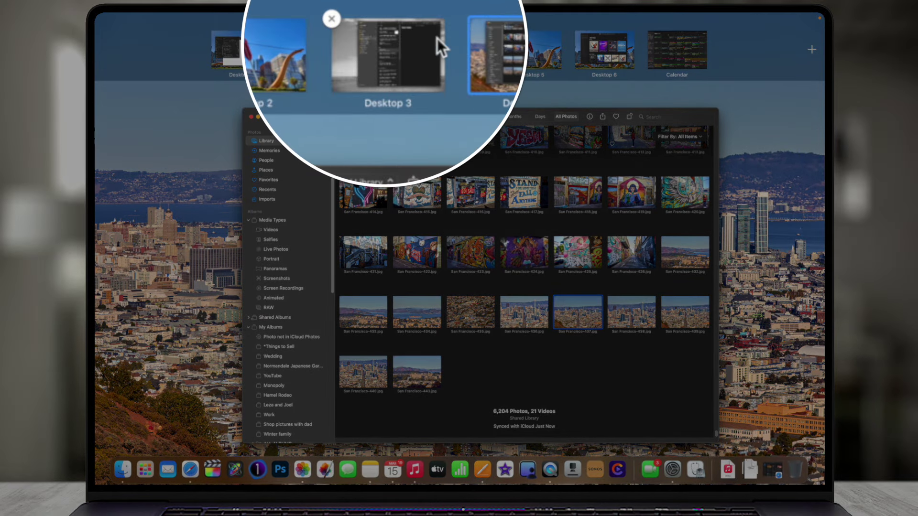
click(332, 19)
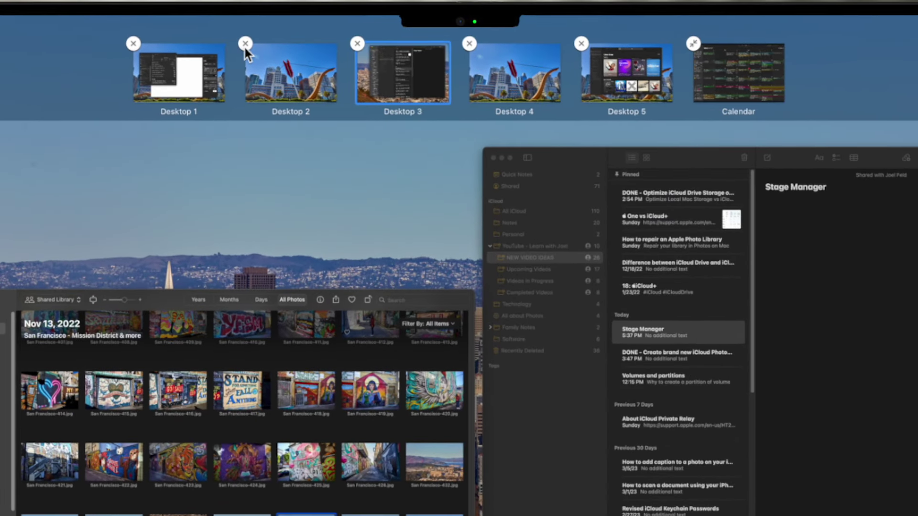
click(245, 43)
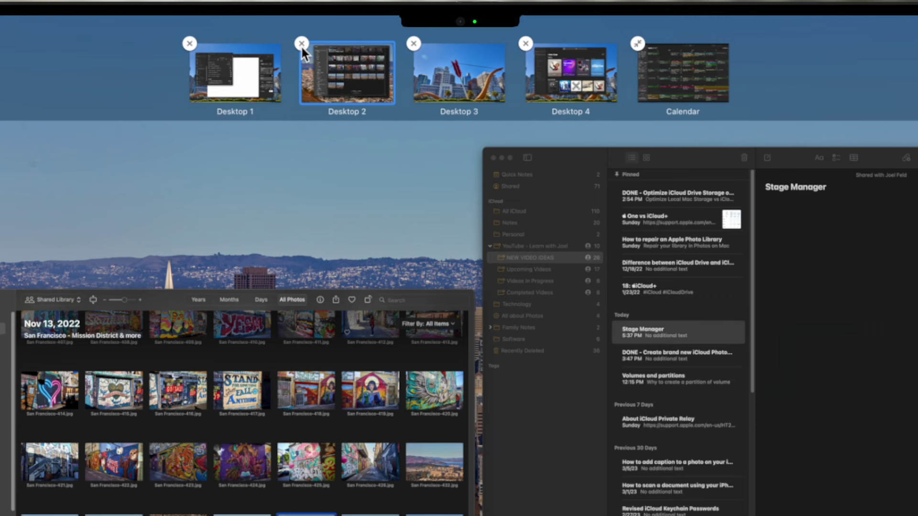
click(301, 44)
key(ctrl+Right)
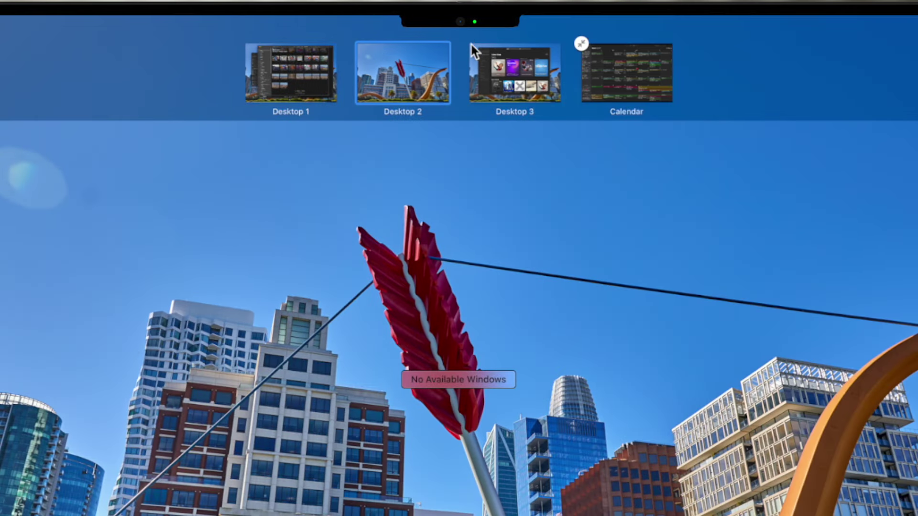
key(ctrl+Right)
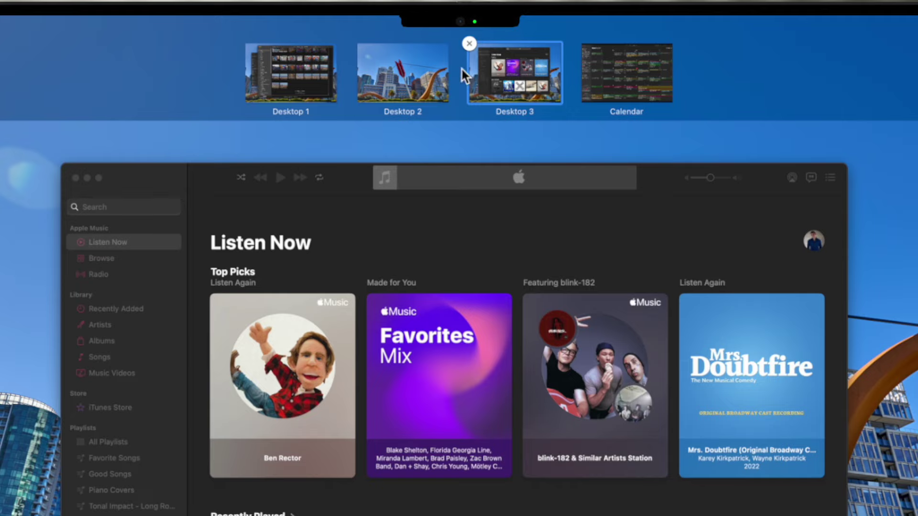
click(469, 41)
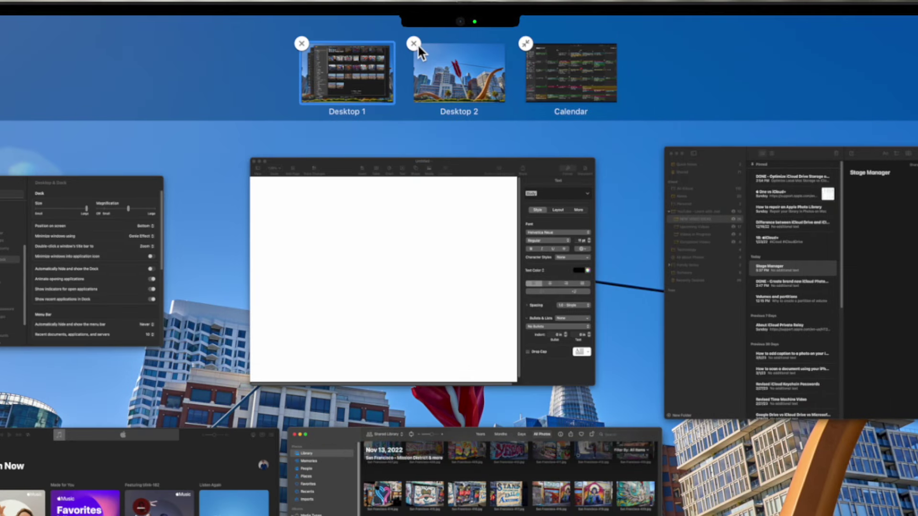
click(417, 44)
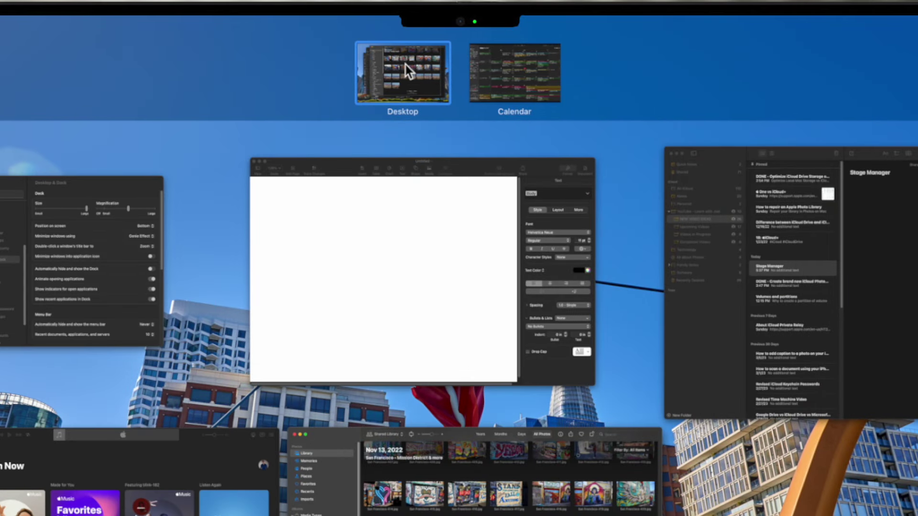
mouse_move(518, 70)
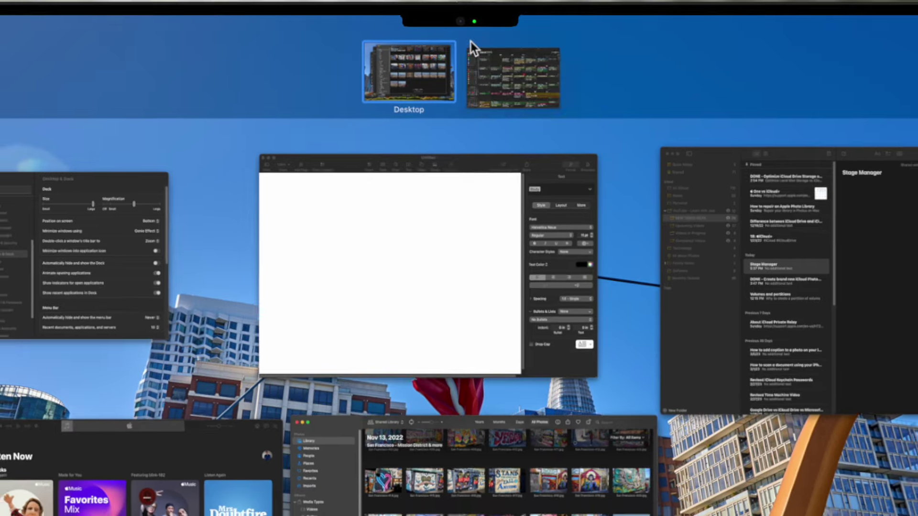
click(470, 42)
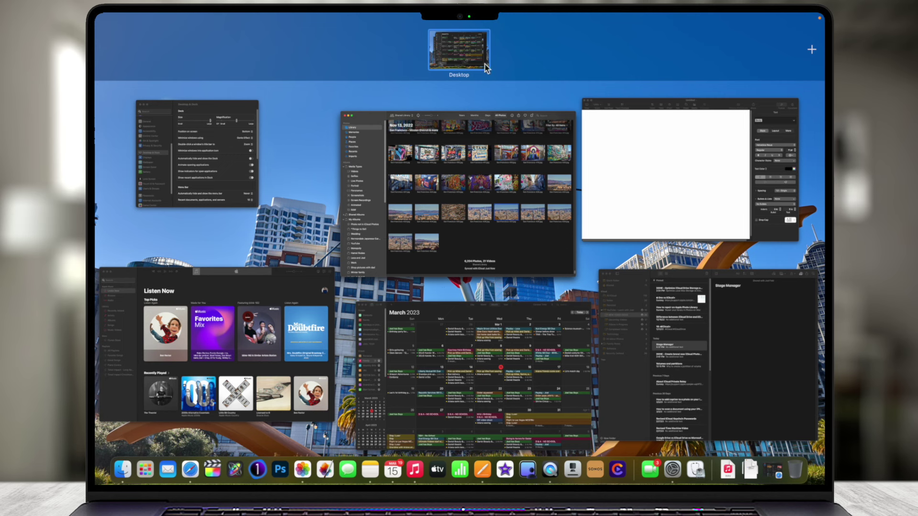
Open the remaining desktop, return to Mission Control and add a new desktop.
click(467, 58)
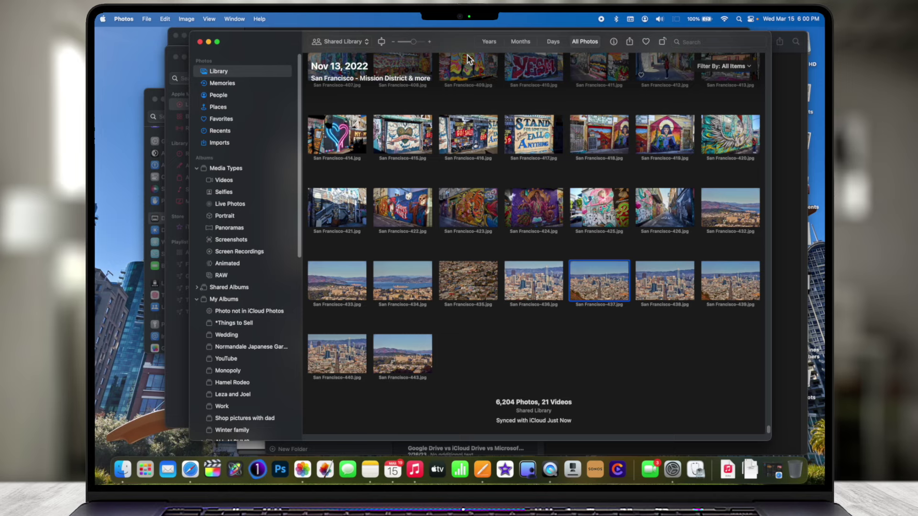
key(ctrl+Up)
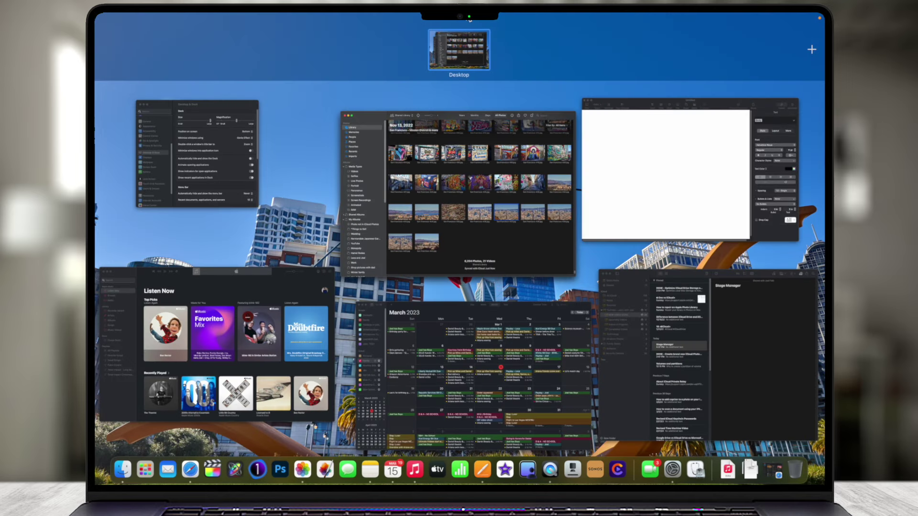
click(812, 50)
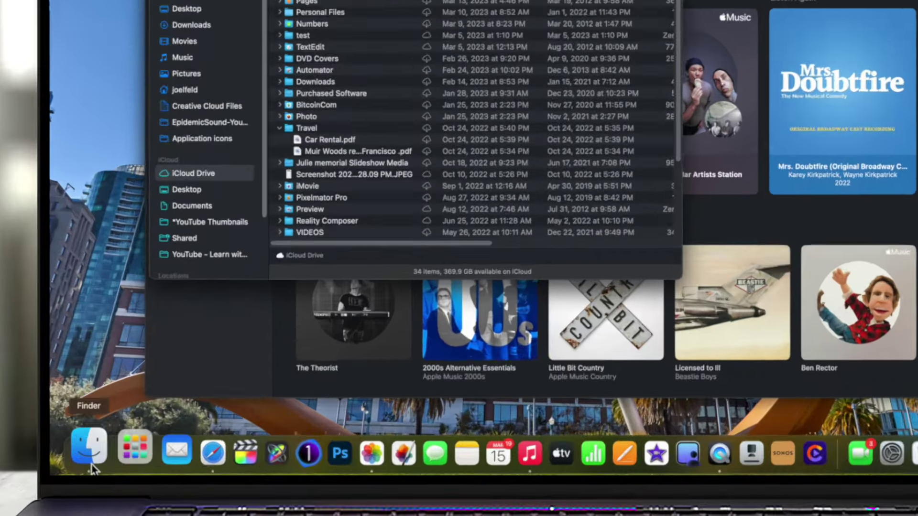
right_click(91, 466)
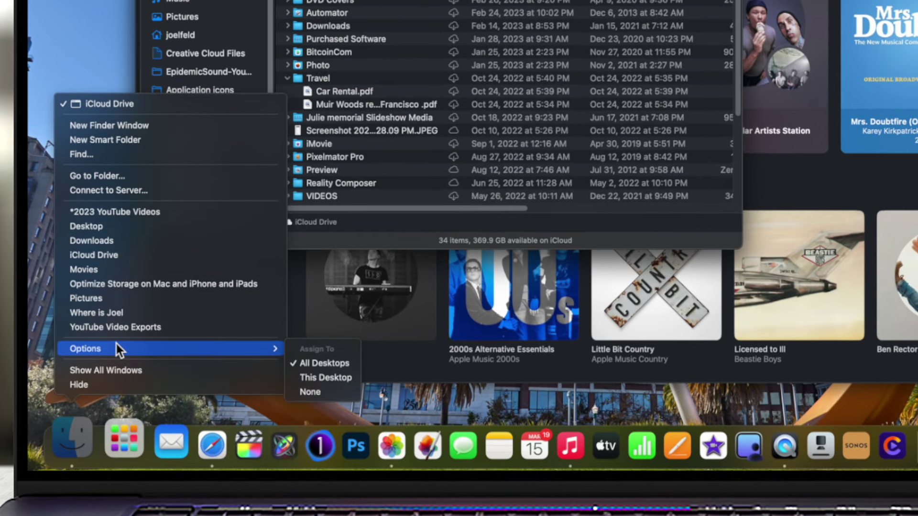
mouse_move(247, 352)
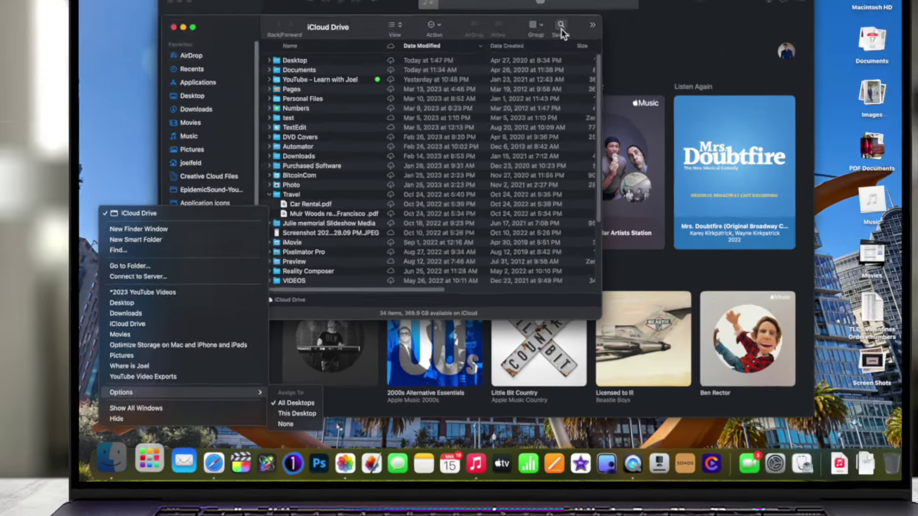
click(551, 82)
key(ctrl+Right)
key(ctrl+Right)
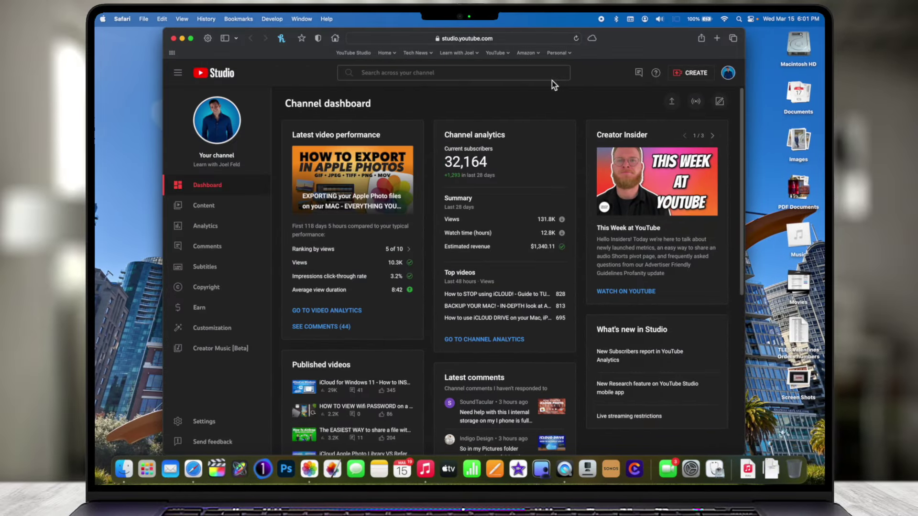
key(ctrl+Up)
click(277, 127)
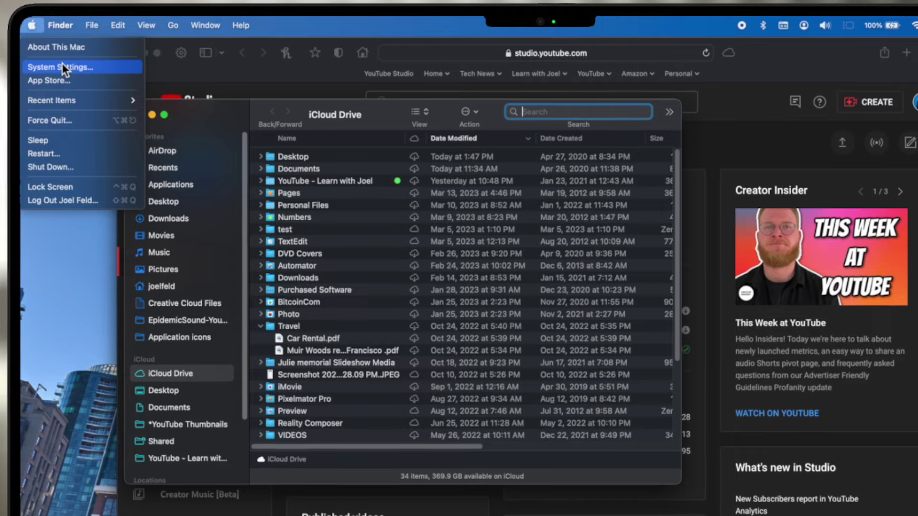
Open the Keyboard Shortcuts dialog from the Keyboard section of System Settings.
click(62, 63)
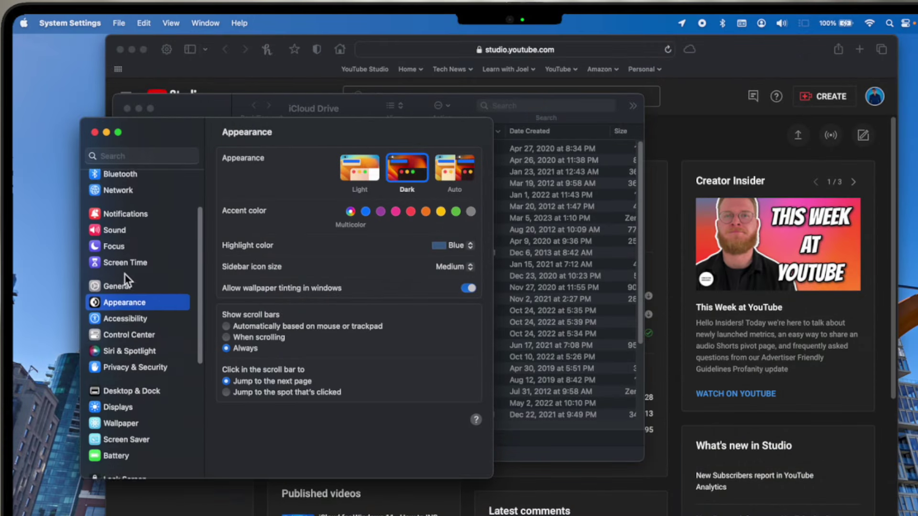
scroll(124, 273, down, 5)
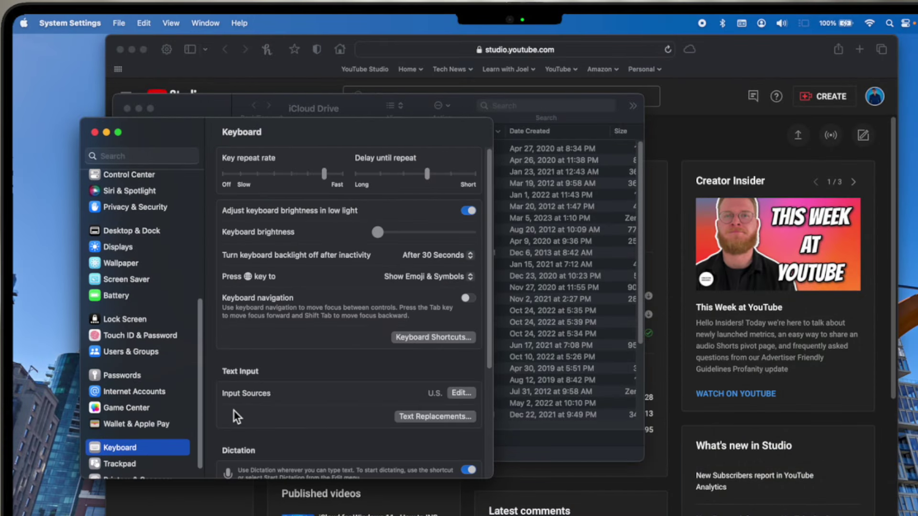
click(433, 337)
Reposition the System Settings window and close the iCloud Drive and YouTube Studio windows behind it.
drag(191, 129, 445, 117)
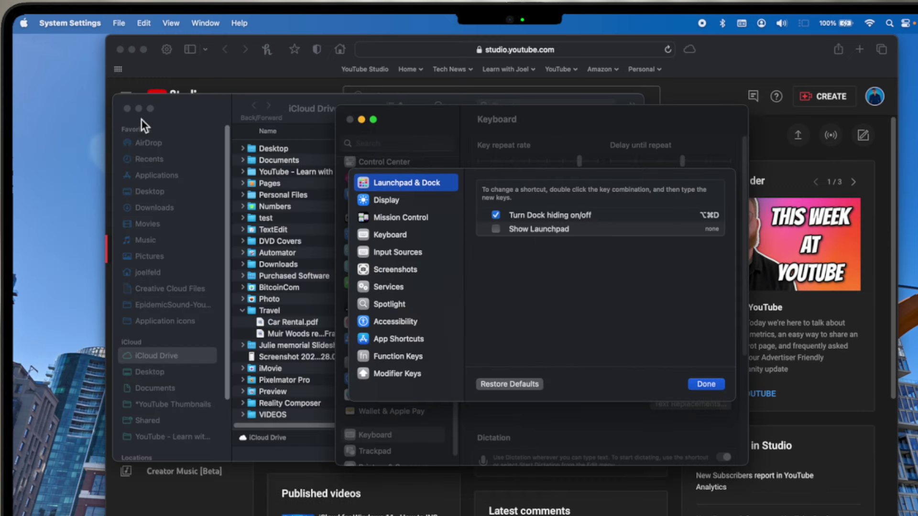
click(127, 109)
click(132, 50)
drag(441, 117, 394, 115)
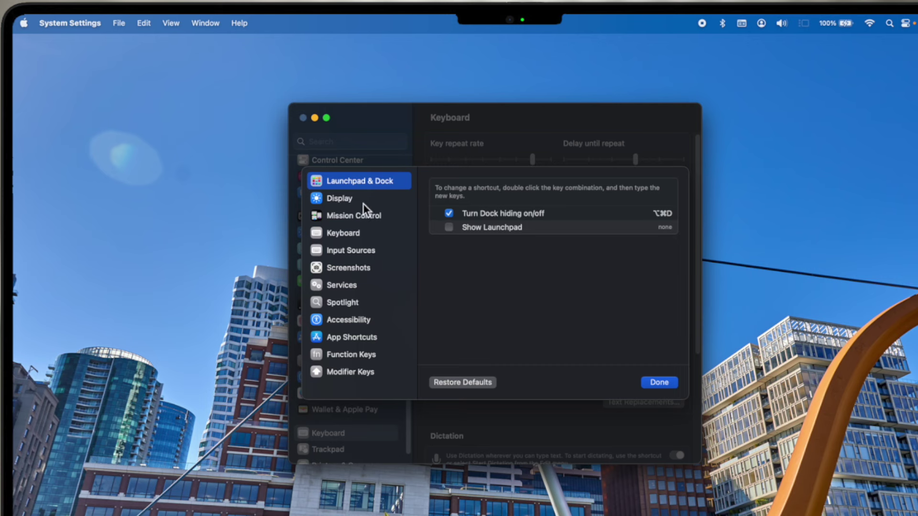
Show the Mission Control shortcuts and test the one that opens and closes Mission Control.
click(348, 215)
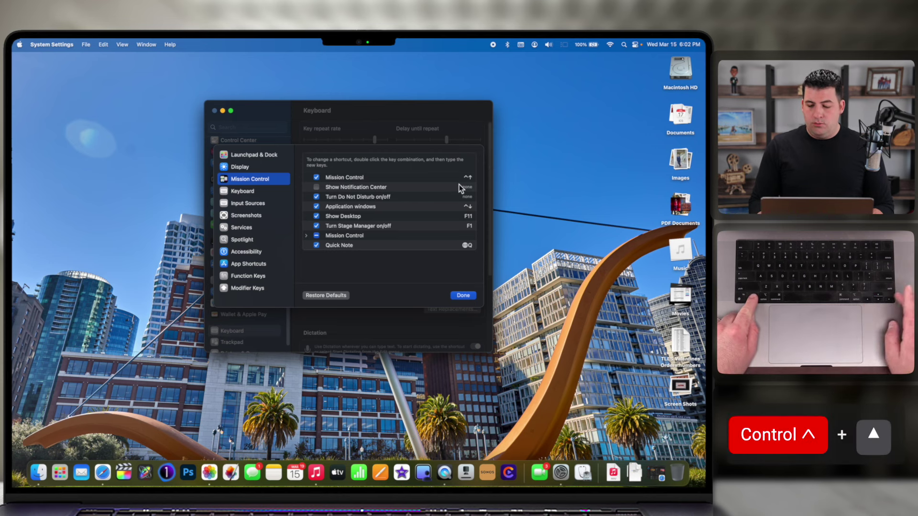
key(ctrl+Up)
key(ctrl+Up)
key(ctrl+Up)
mouse_move(378, 61)
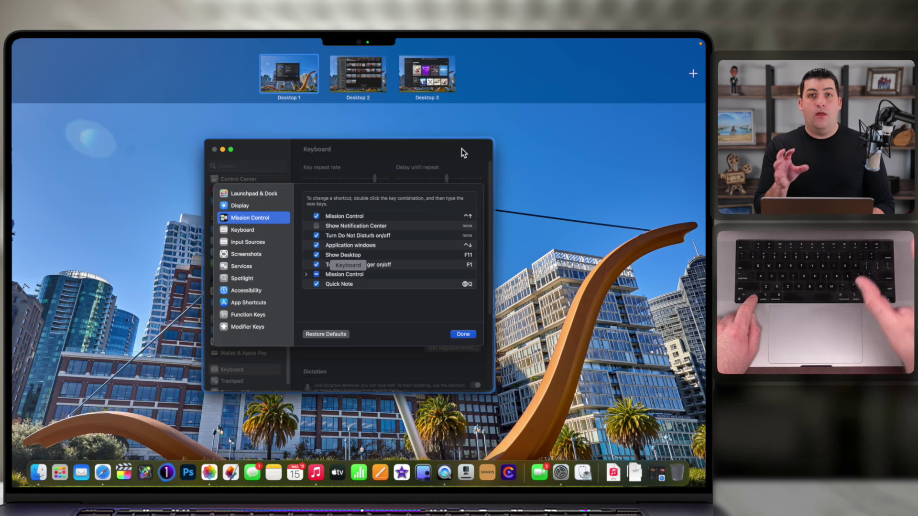
click(469, 197)
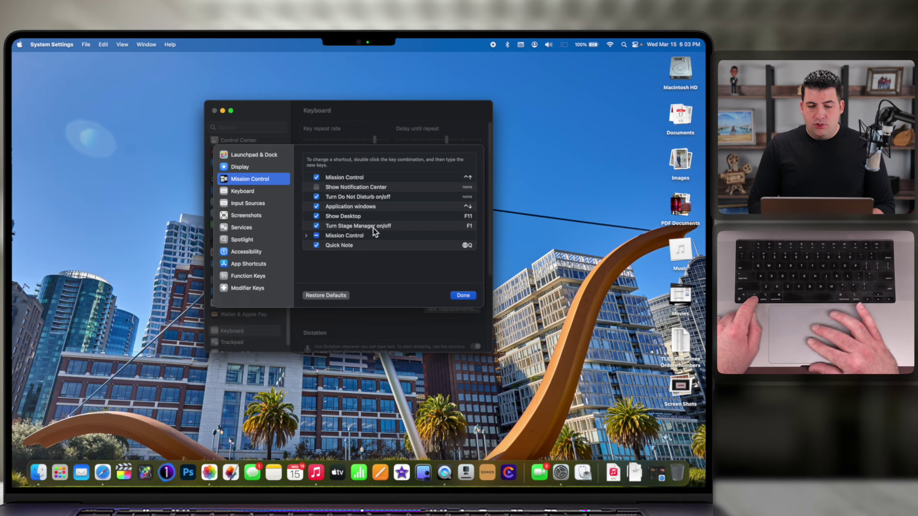
Turn on Stage Manager with its assigned F1 shortcut, reveal the desktop and bring the Keyboard settings window back.
click(471, 227)
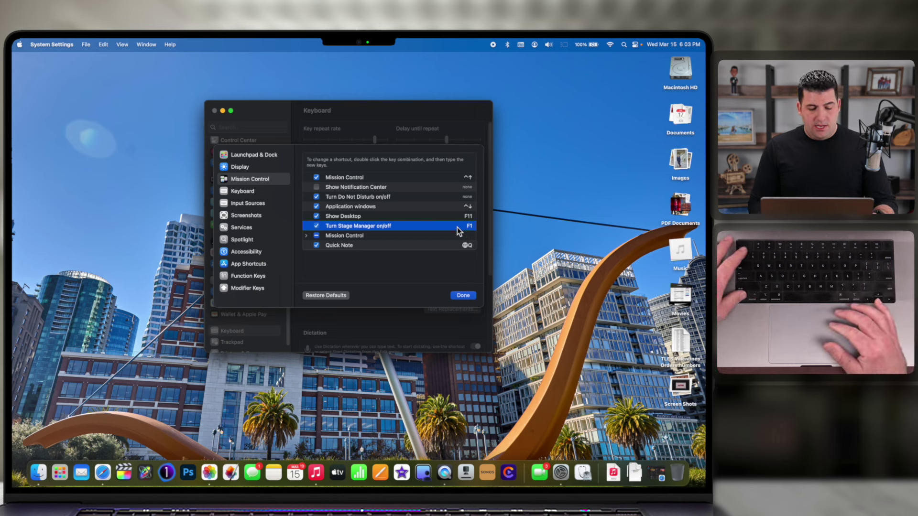
key(F1)
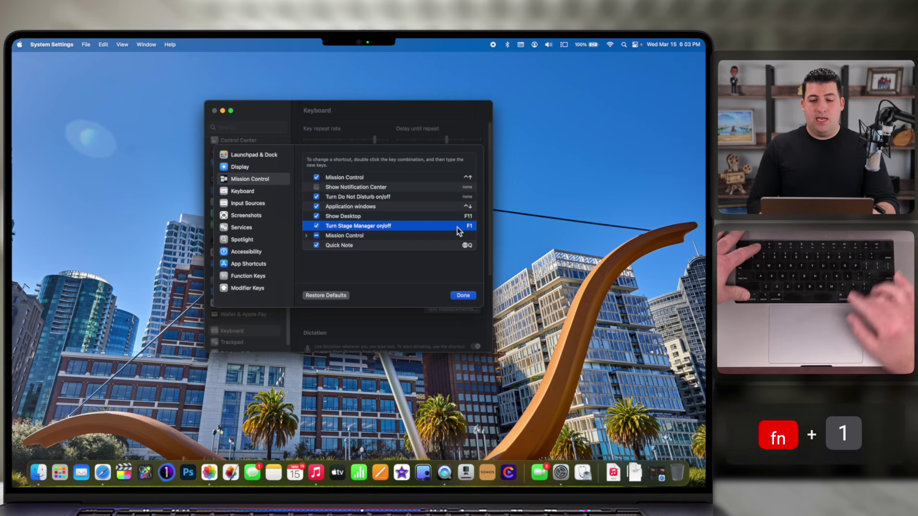
click(173, 193)
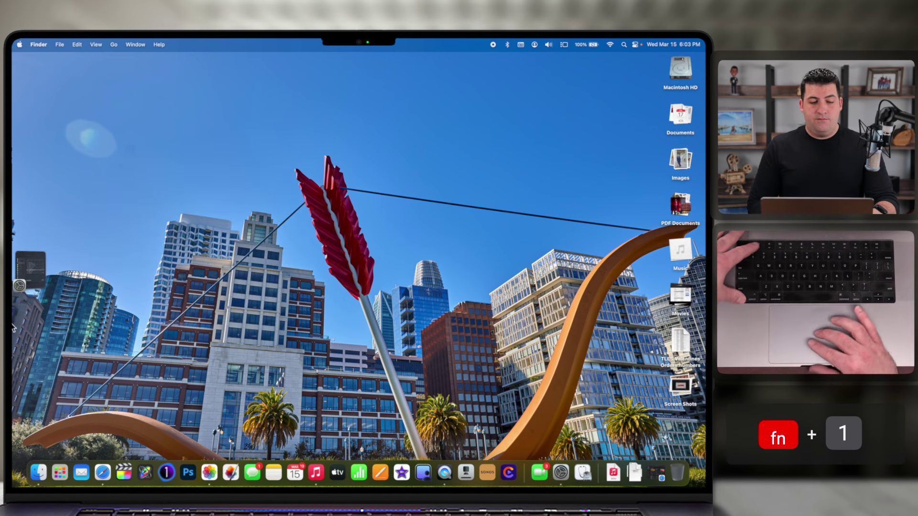
click(29, 302)
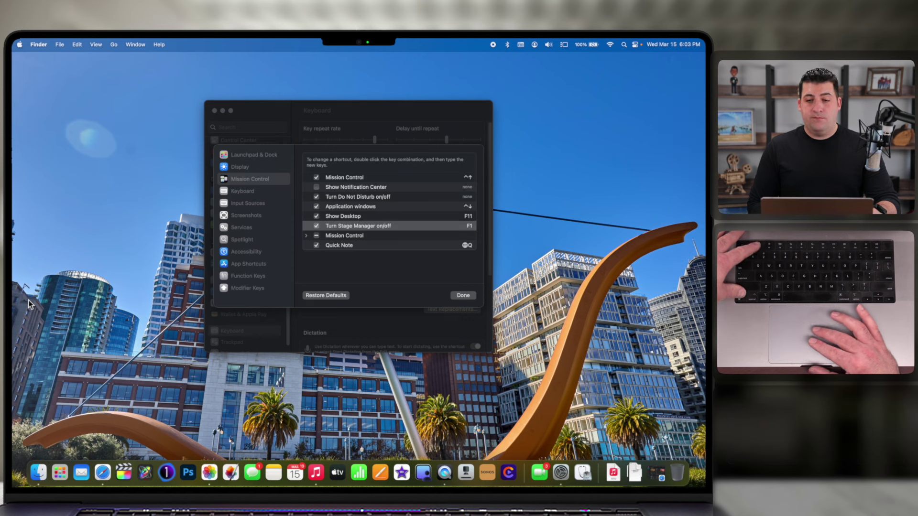
click(357, 228)
Expand the nested Mission Control shortcuts and test moving right and left between spaces.
click(306, 236)
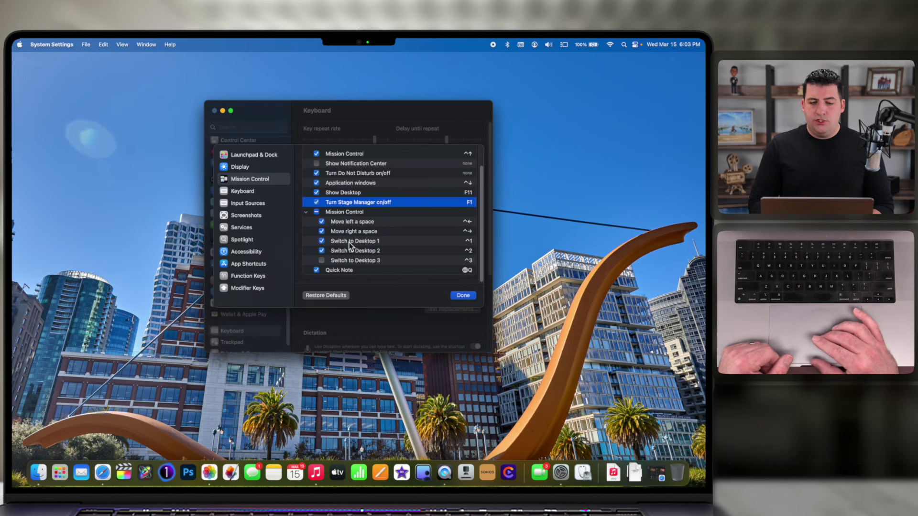
click(380, 225)
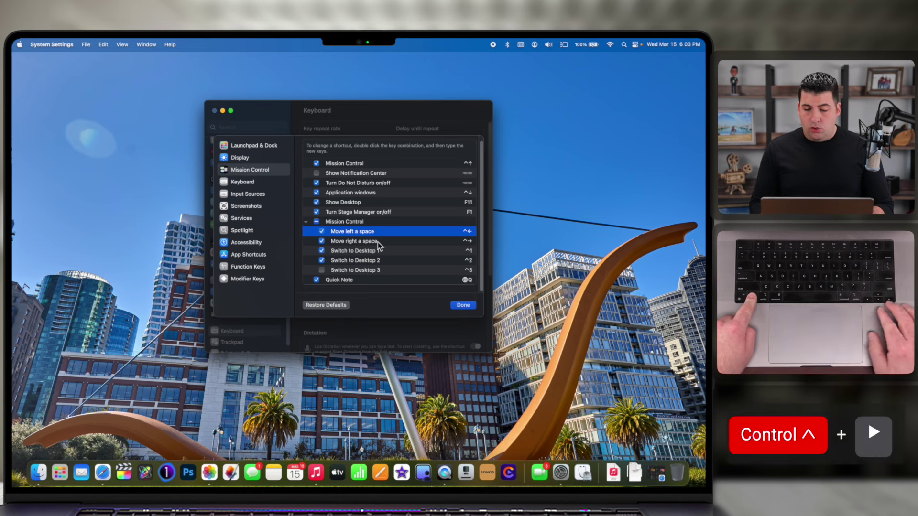
key(ctrl+Right)
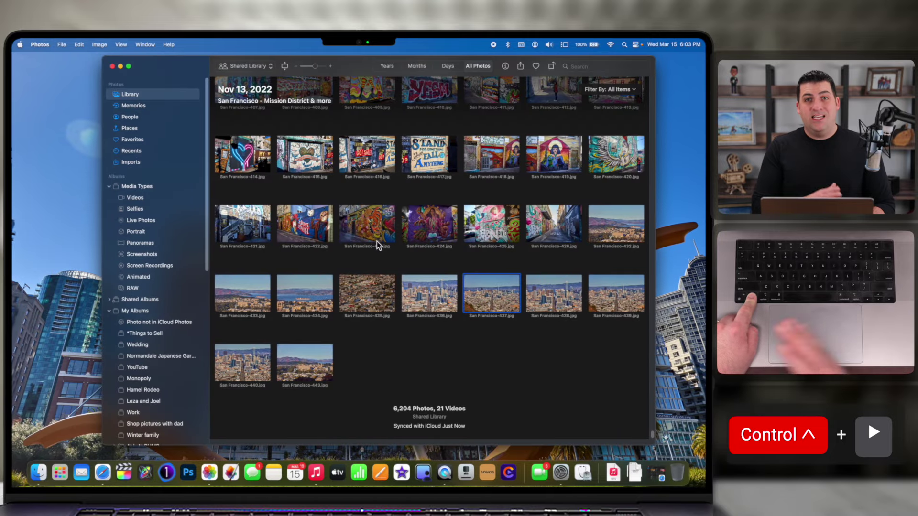
key(ctrl+Right)
key(ctrl+Left)
key(ctrl+Left)
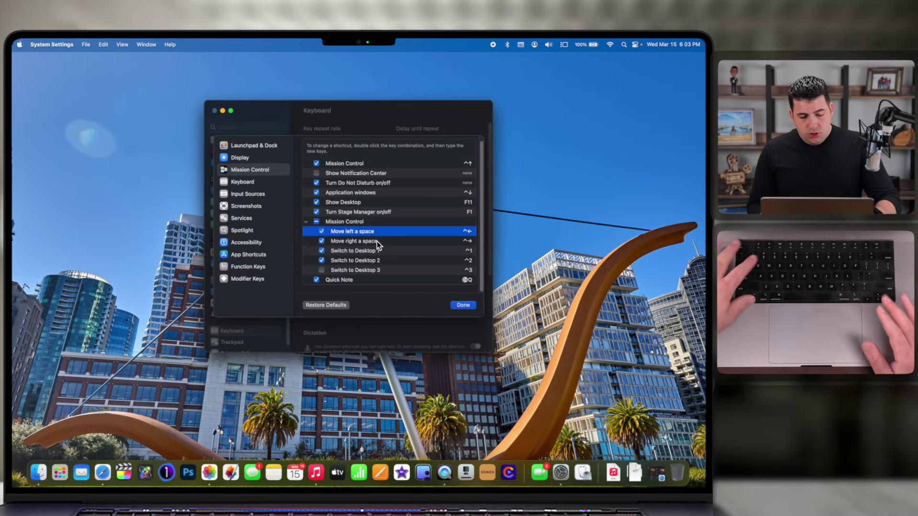
Switch to the space on the right and back again, and close the keyboard shortcuts.
key(ctrl+Right)
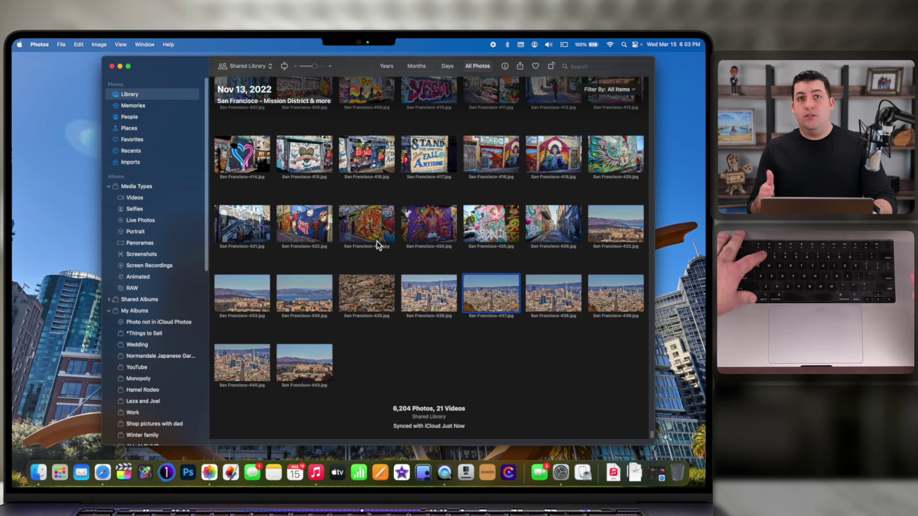
key(ctrl+Left)
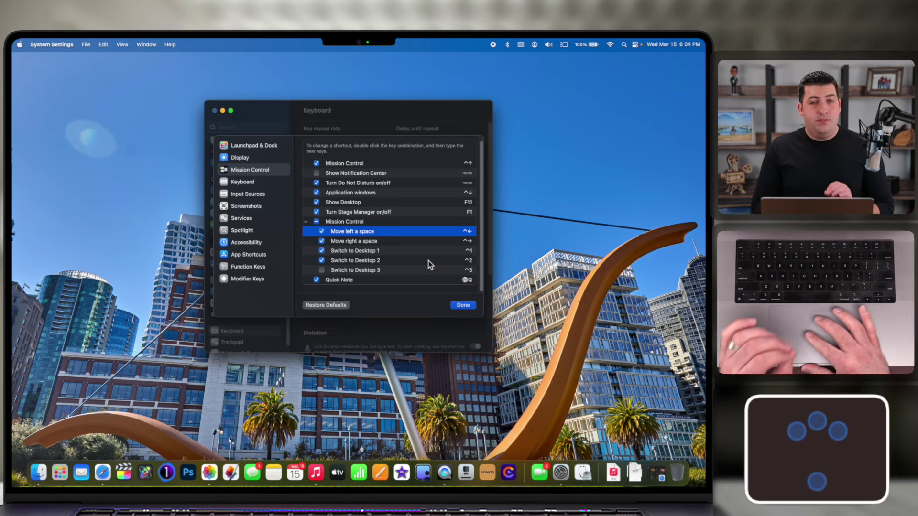
click(462, 305)
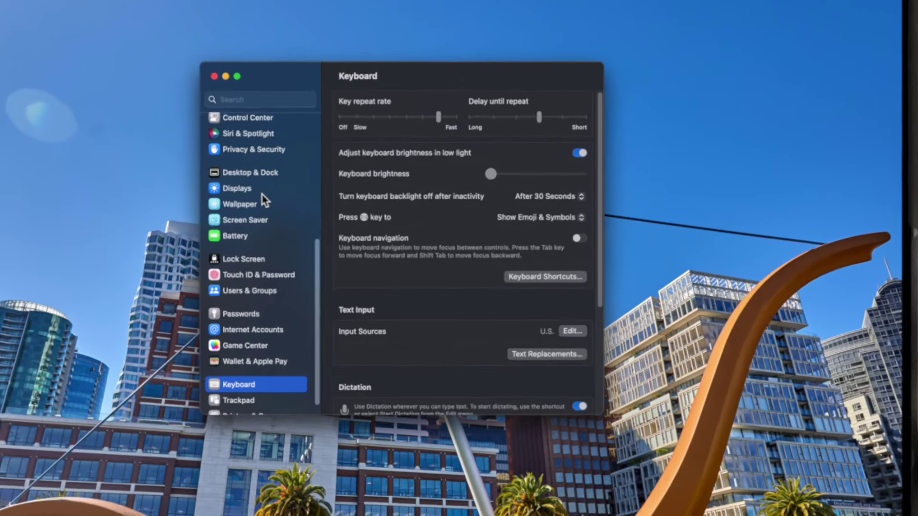
Open the Trackpad settings, keep the secondary click as Click with Two Fingers and test it on the empty desktop.
scroll(251, 195, down, 2)
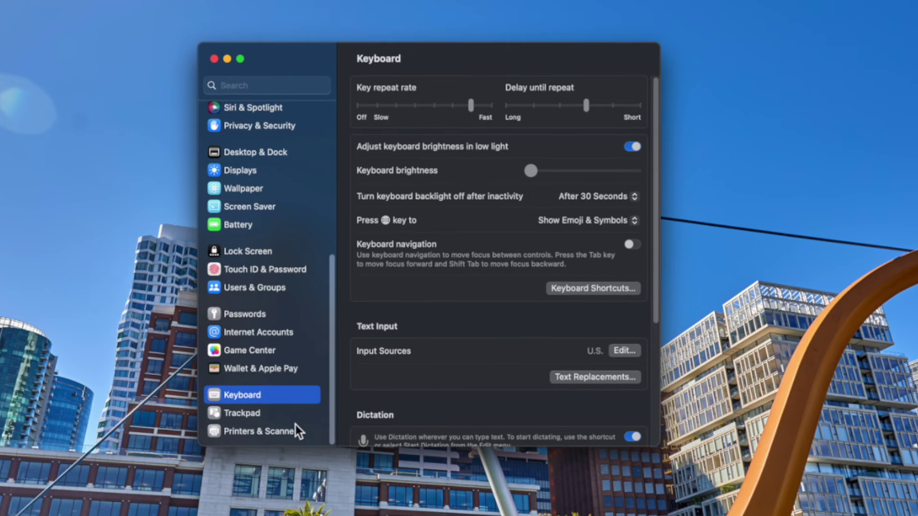
click(240, 414)
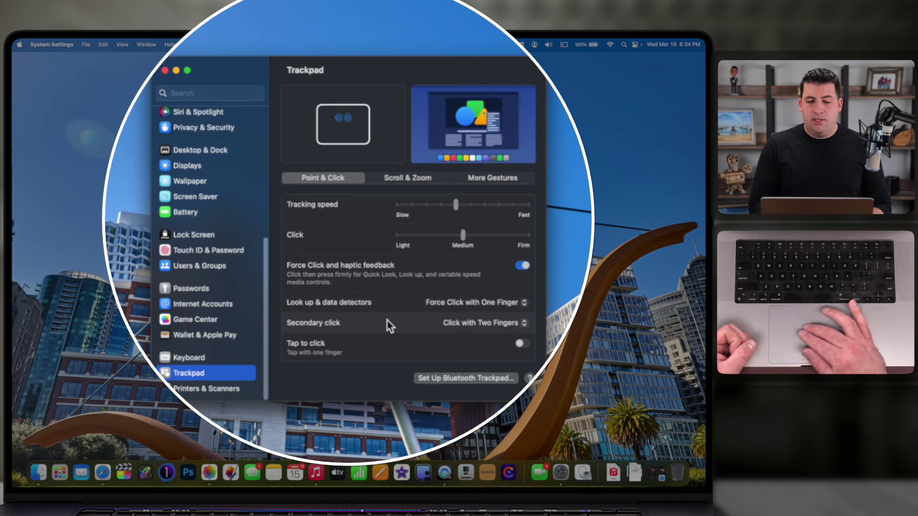
click(504, 326)
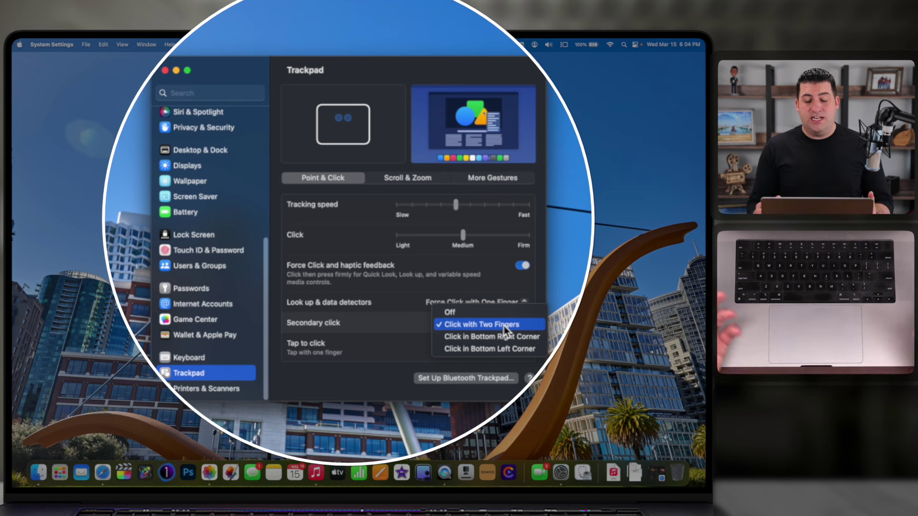
click(505, 325)
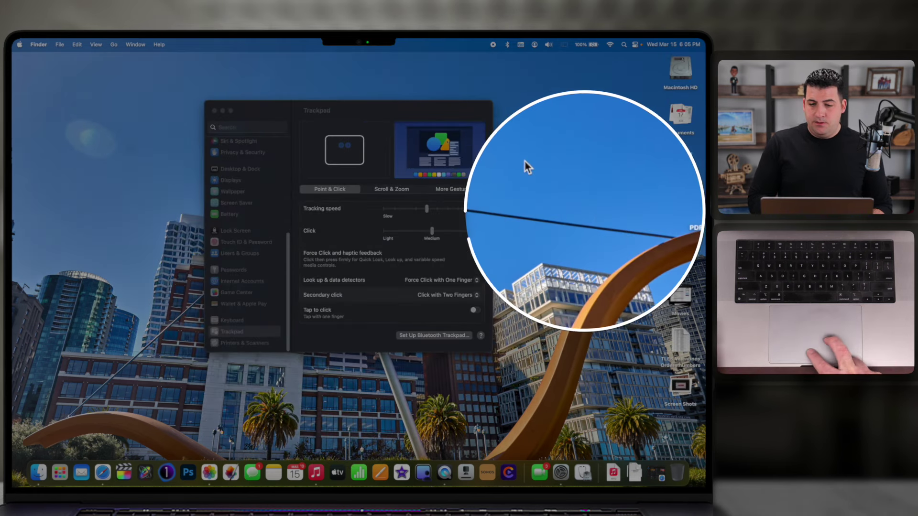
right_click(525, 161)
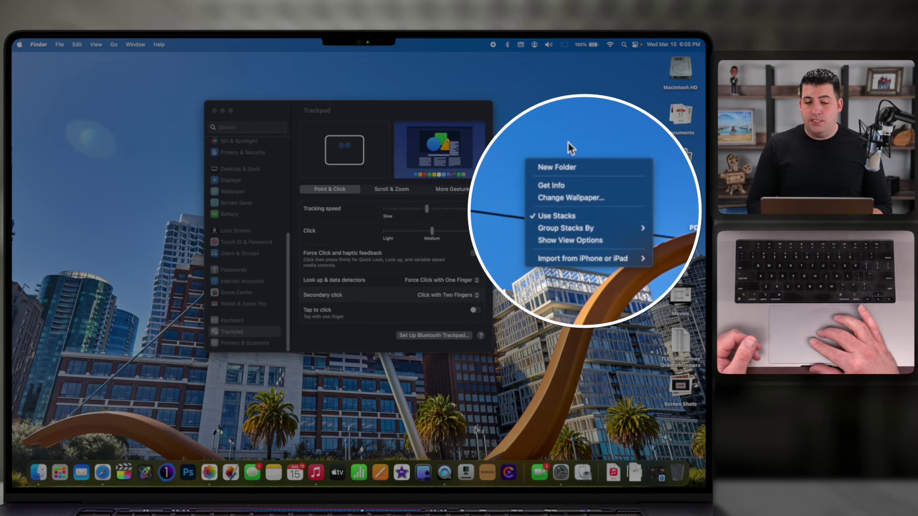
click(549, 107)
Set the trackpad's secondary click to Click in Bottom Right Corner and test it on the empty desktop.
click(467, 297)
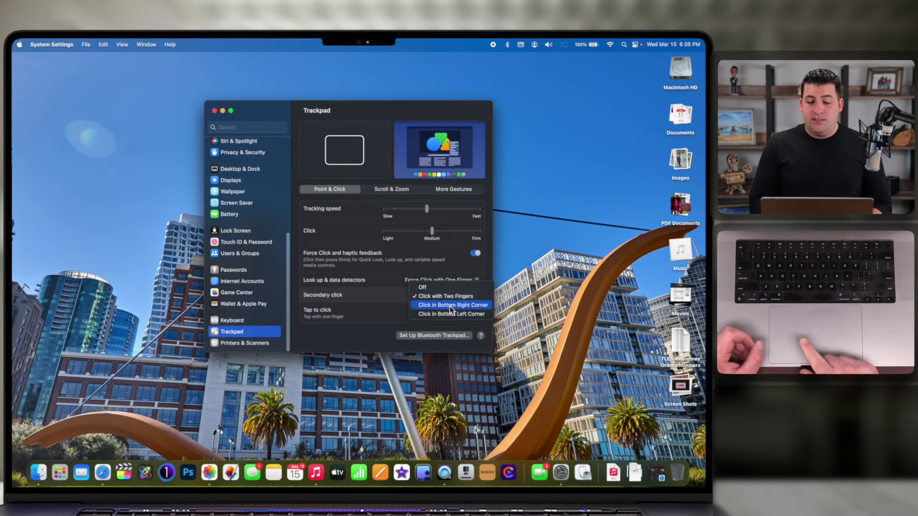
click(455, 306)
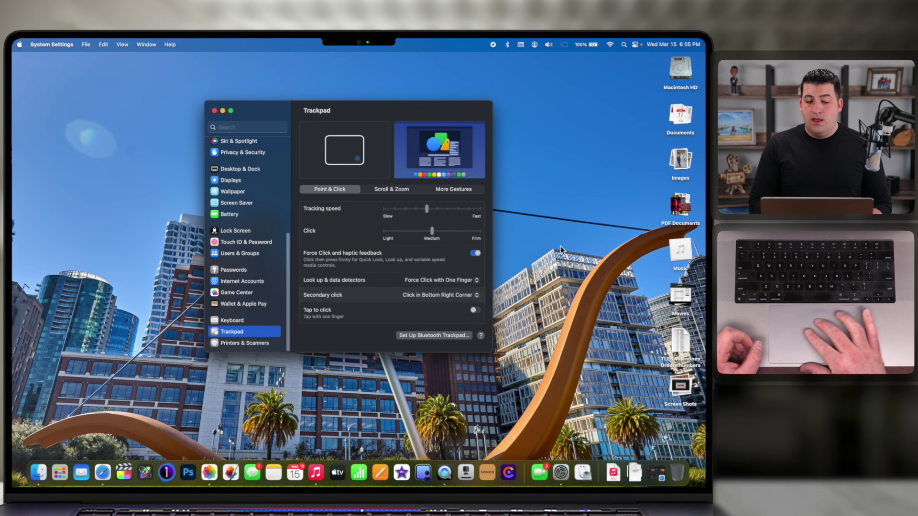
right_click(550, 245)
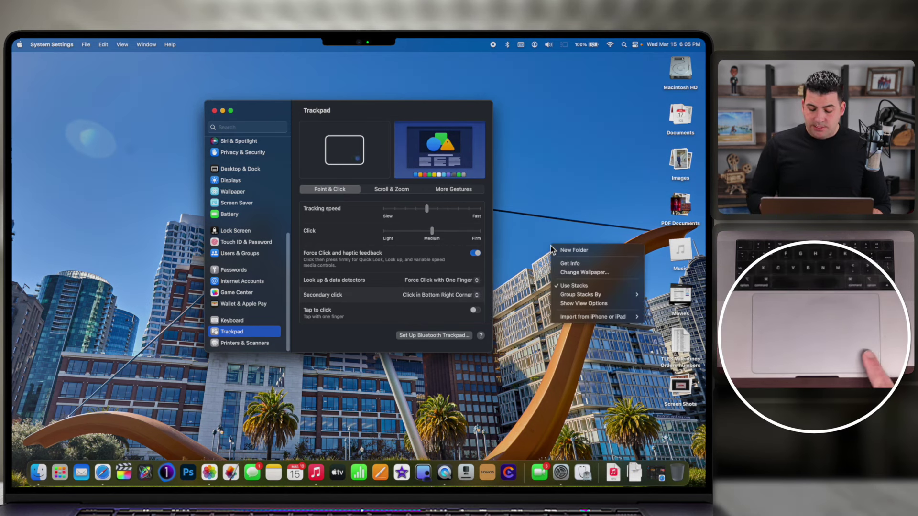
click(551, 210)
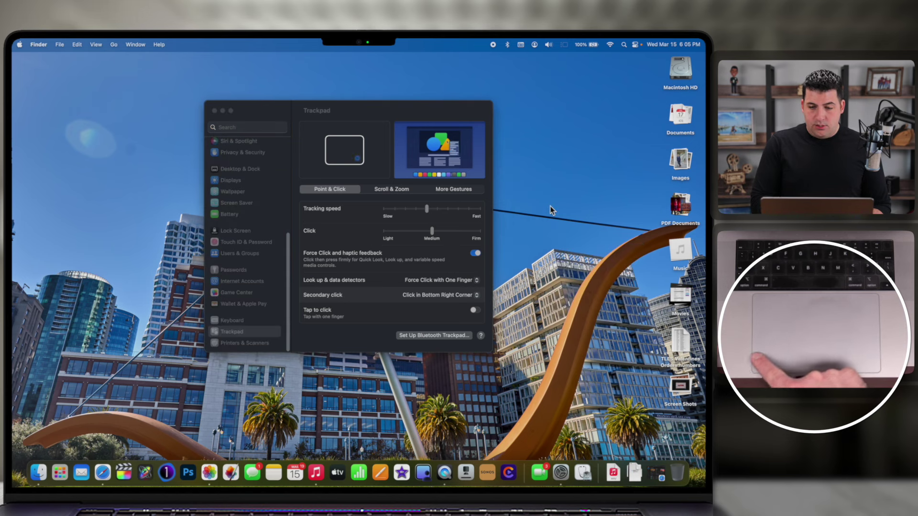
right_click(552, 210)
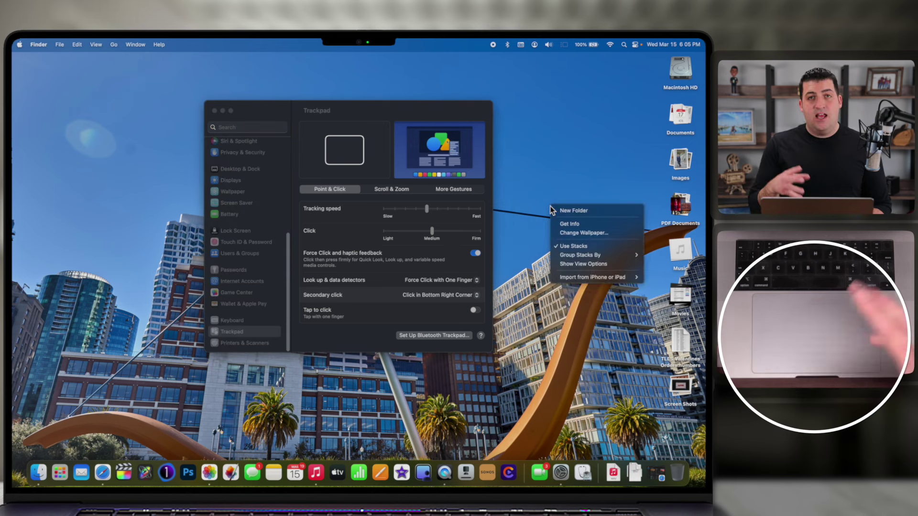
click(488, 276)
Set the trackpad's secondary click to Click in Bottom Left Corner and bring up the desktop context menu to test it.
click(476, 295)
click(459, 305)
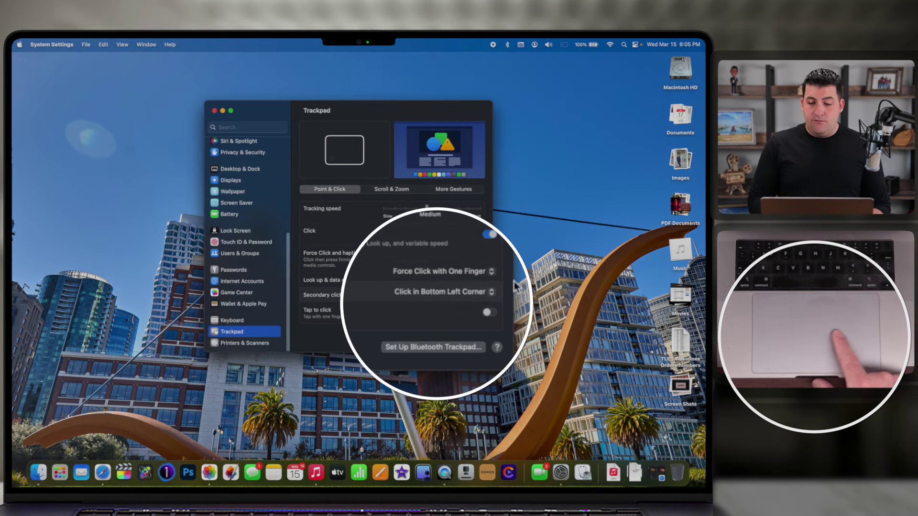
click(537, 275)
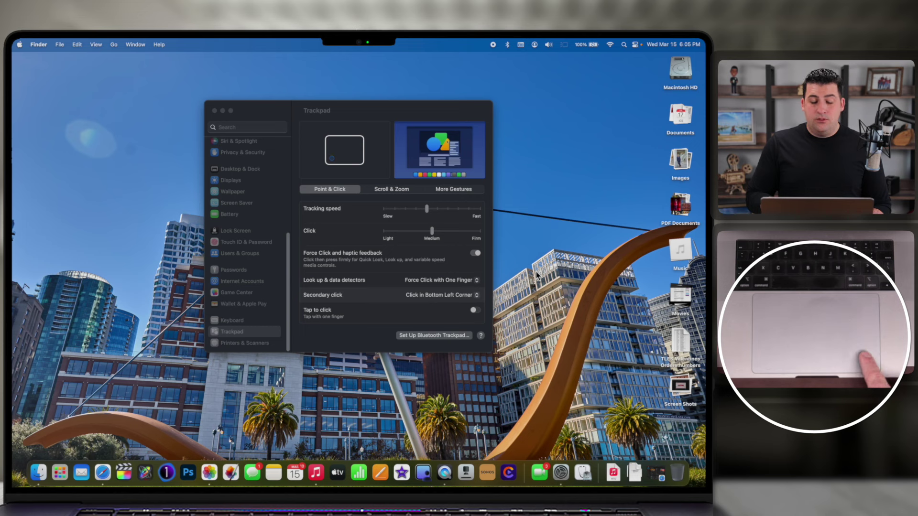
right_click(535, 272)
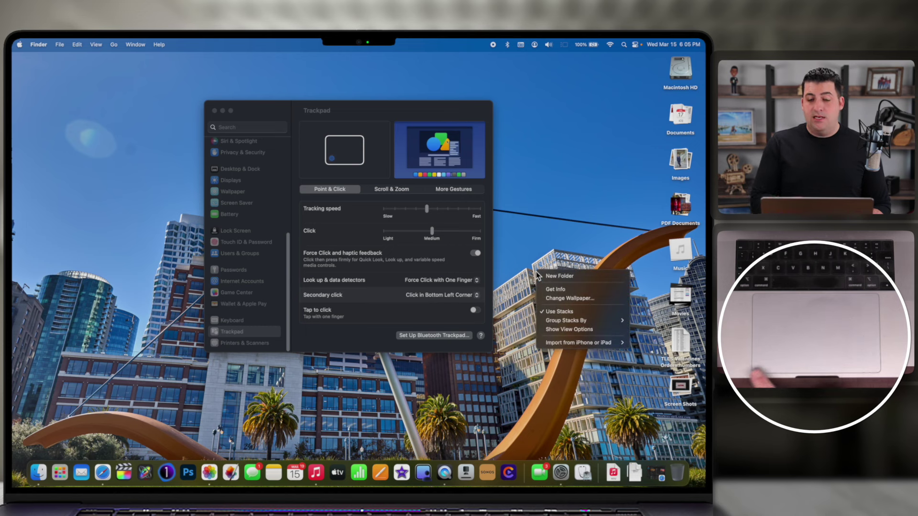
Set the secondary click back to Click with Two Fingers and show the Scroll & Zoom gestures.
click(452, 297)
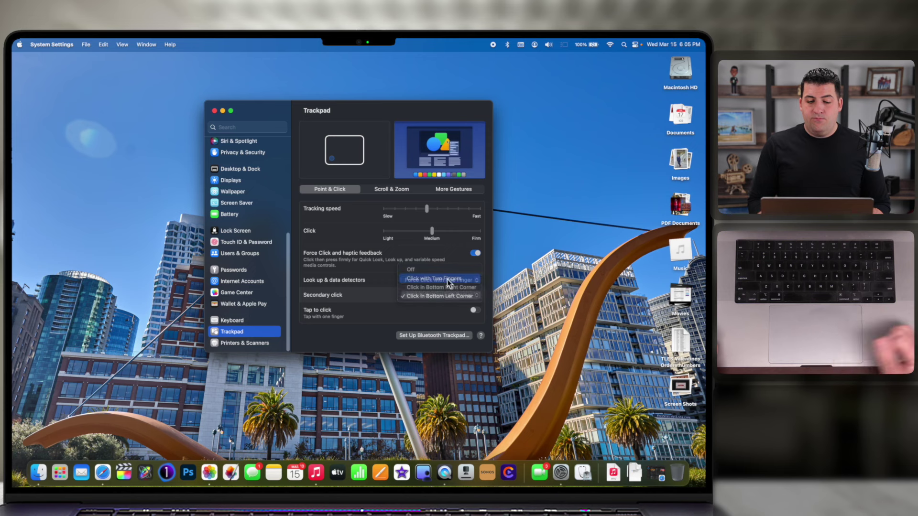
click(446, 278)
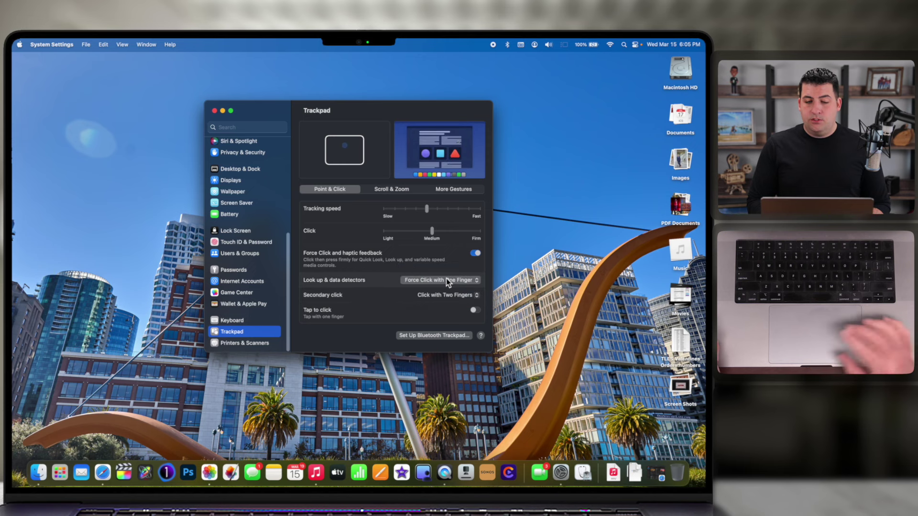
click(401, 190)
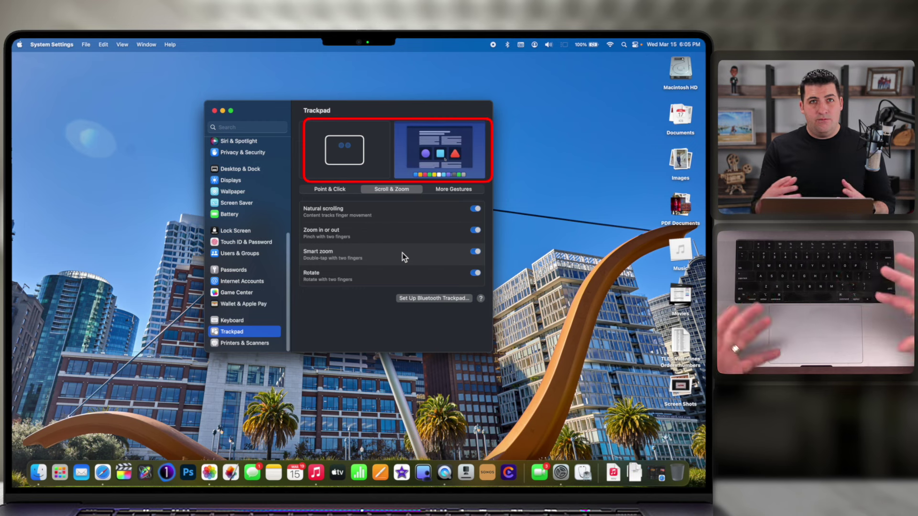
Under More Gestures, set the Mission Control gesture to Swipe Up with Four Fingers and test opening and closing Mission Control.
click(449, 191)
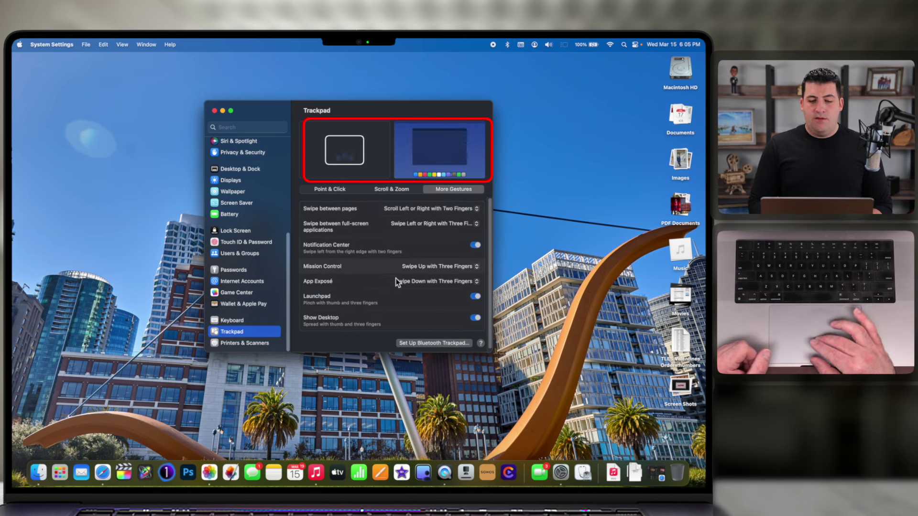
click(469, 269)
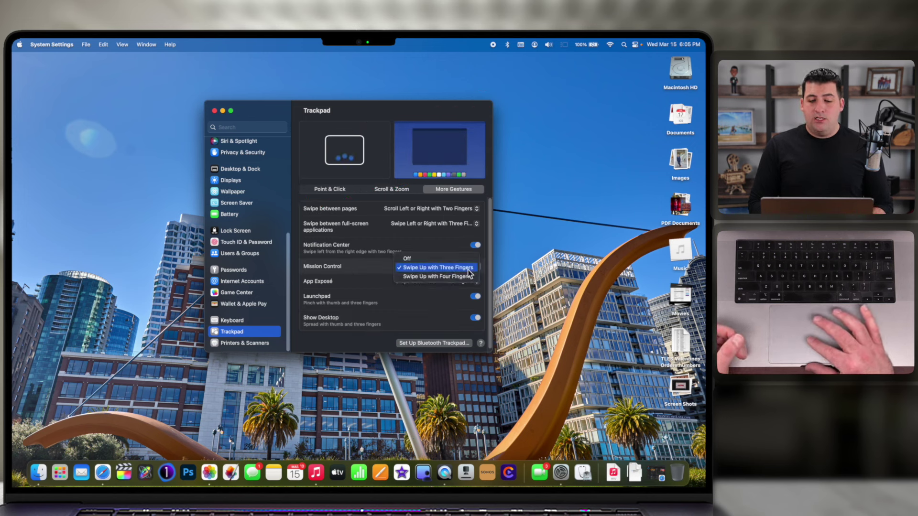
click(468, 281)
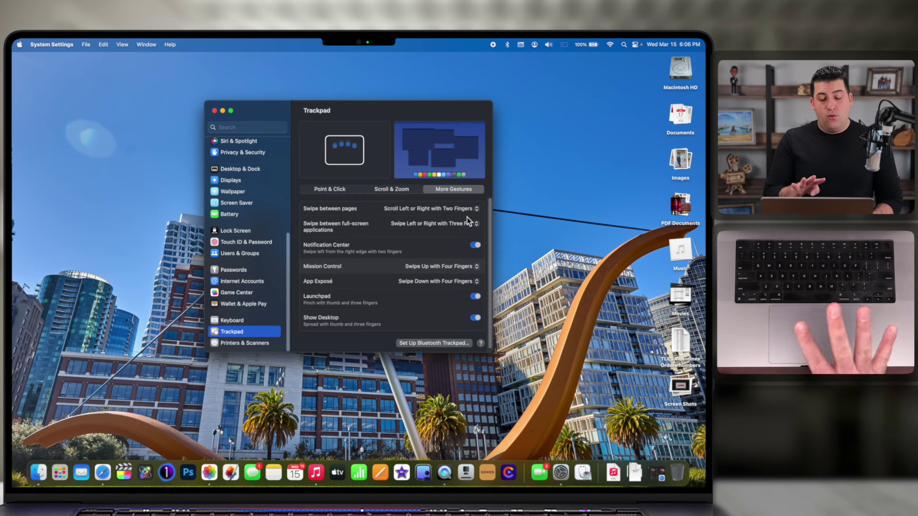
key(ctrl+Up)
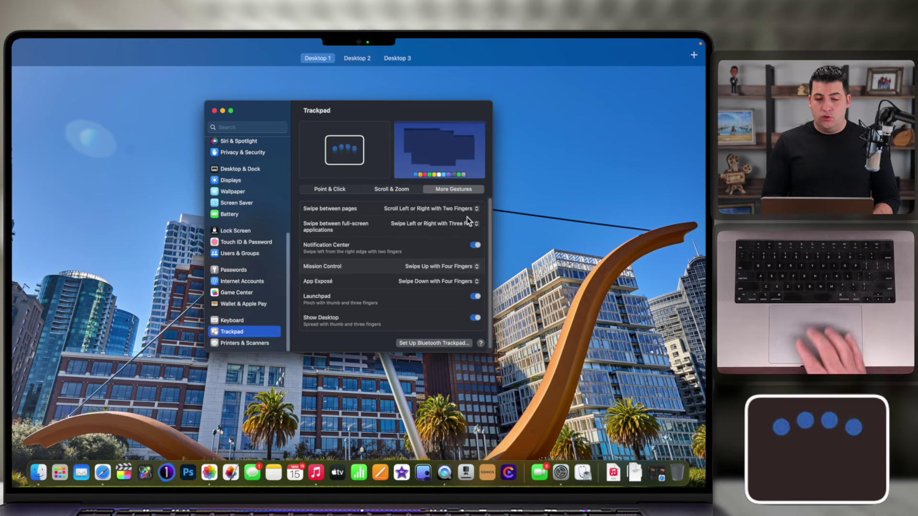
key(ctrl+Up)
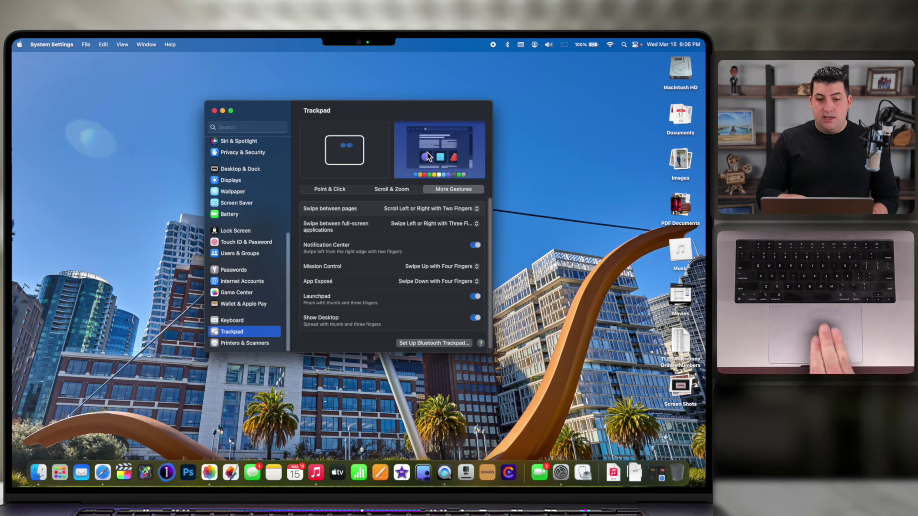
Open Mission Control once more to test the three-finger swipe, and close it.
key(ctrl+Up)
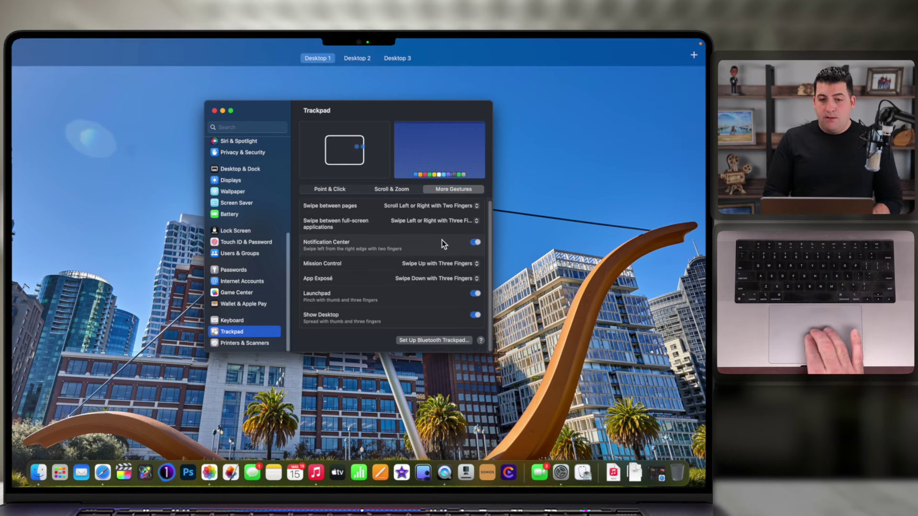
key(Escape)
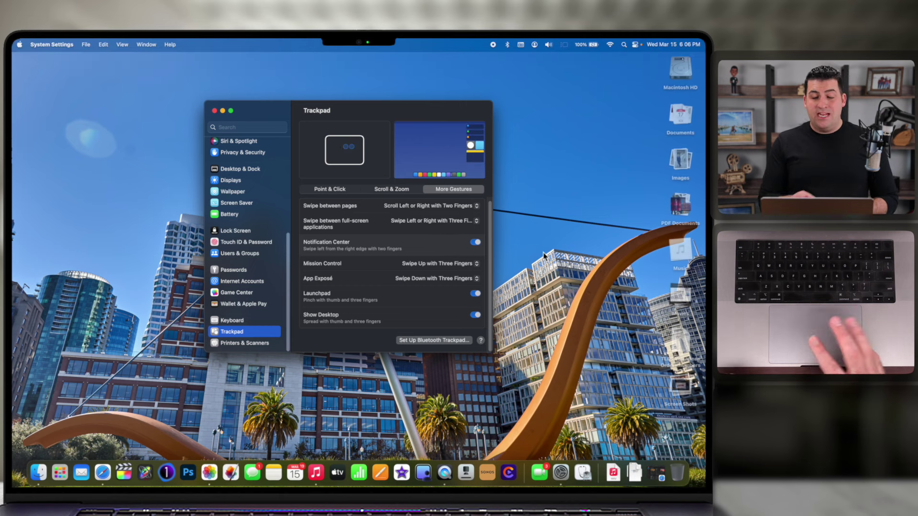